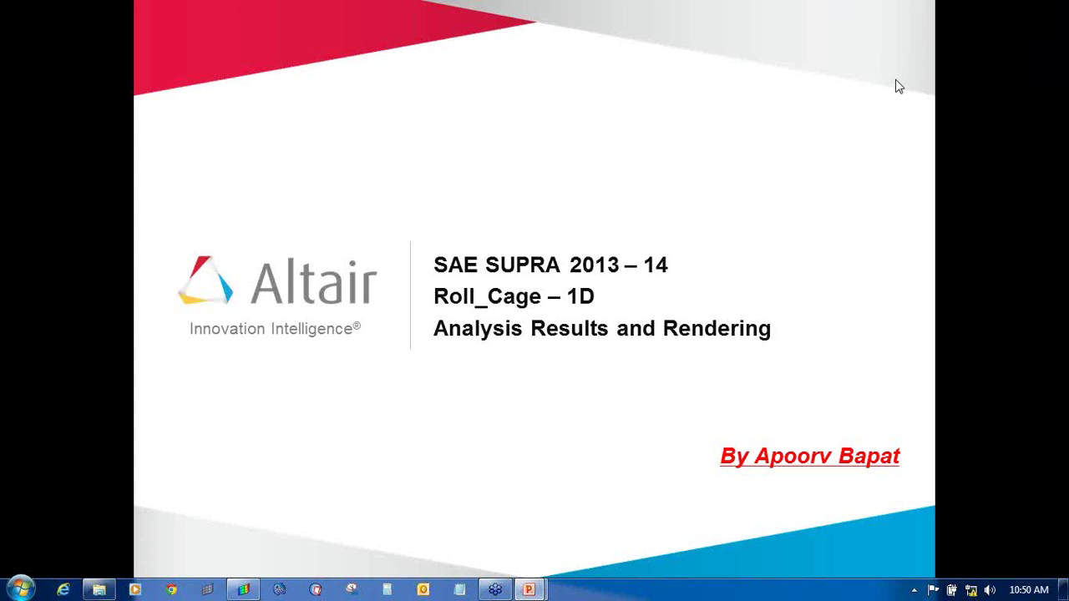
Step: End the slide show and launch HyperView from Altair HyperWorks 12.0.0.71 (64-bit)
{"action": "key", "text": "Escape"}
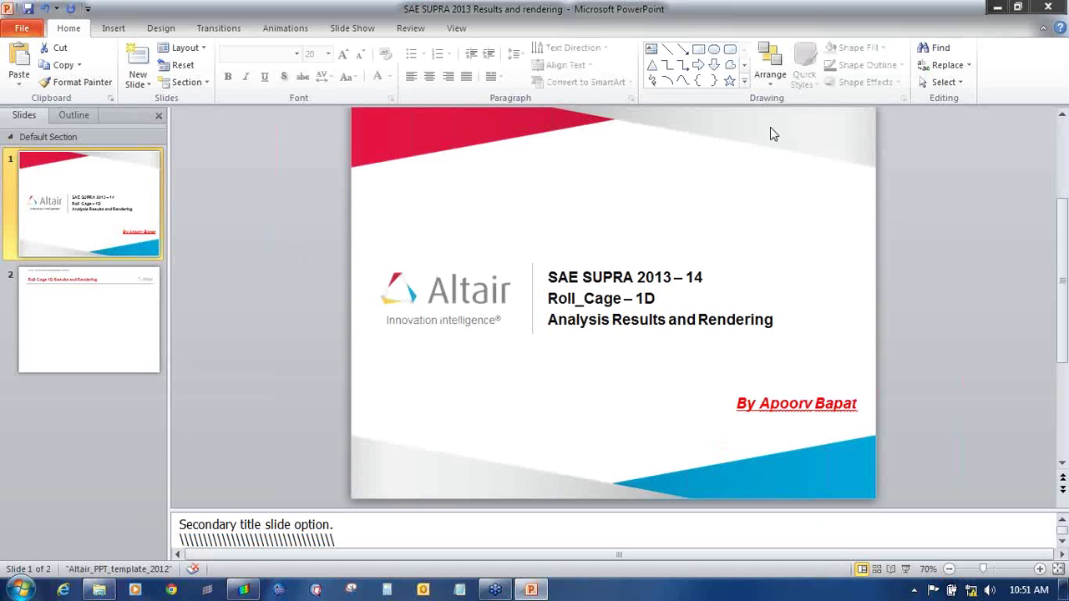
{"action": "left_click", "coordinate": [20, 590]}
{"action": "left_click", "coordinate": [64, 525]}
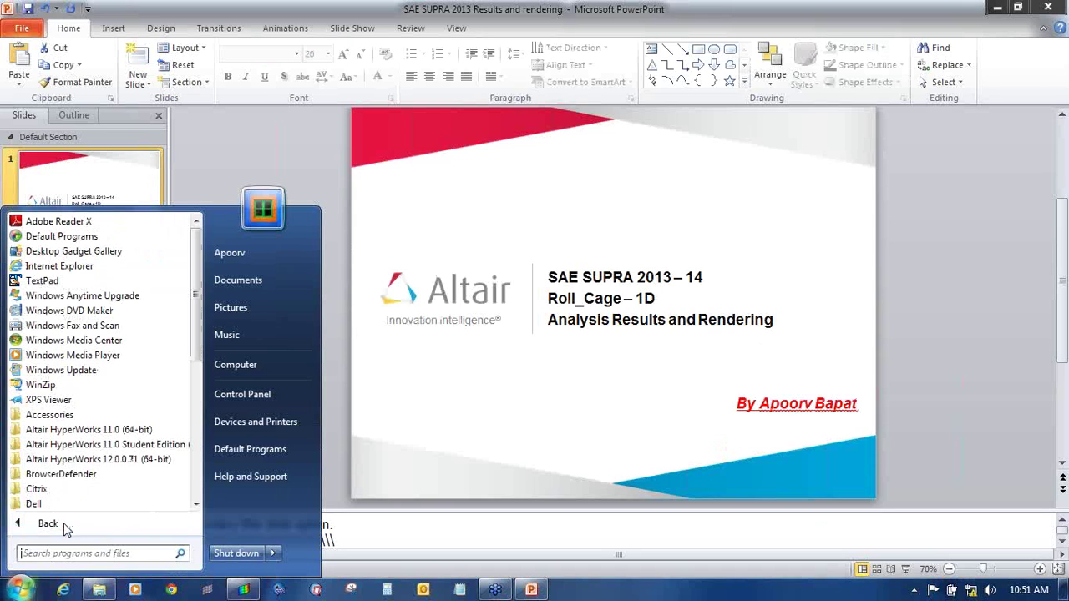
{"action": "left_click", "coordinate": [131, 466]}
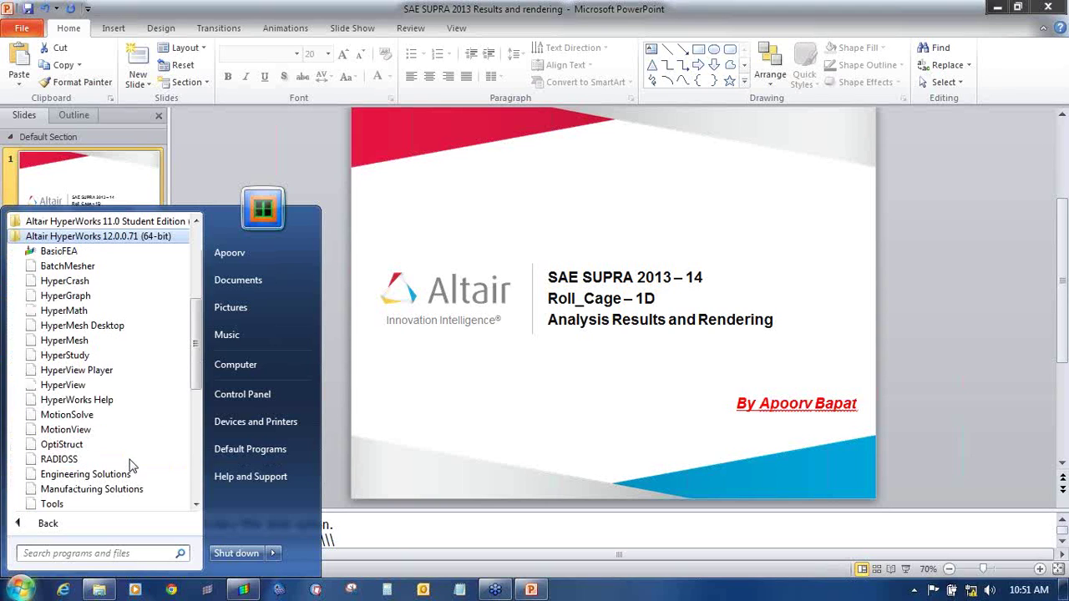
{"action": "left_click", "coordinate": [75, 388]}
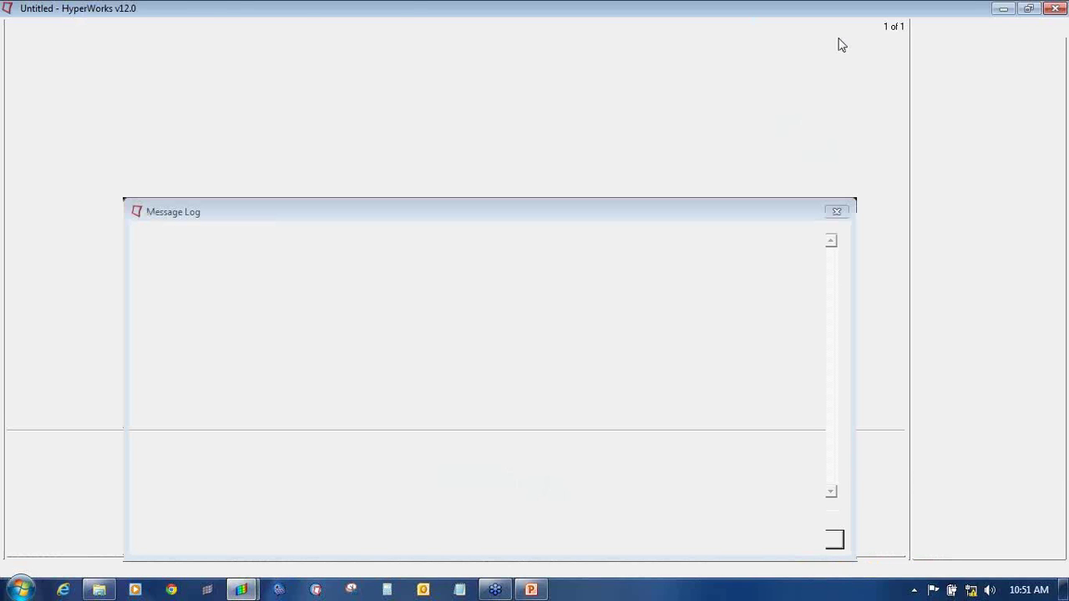
Step: Read the licence warning in the message log and close the log
{"action": "left_click_drag", "start_coordinate": [166, 242], "coordinate": [717, 241]}
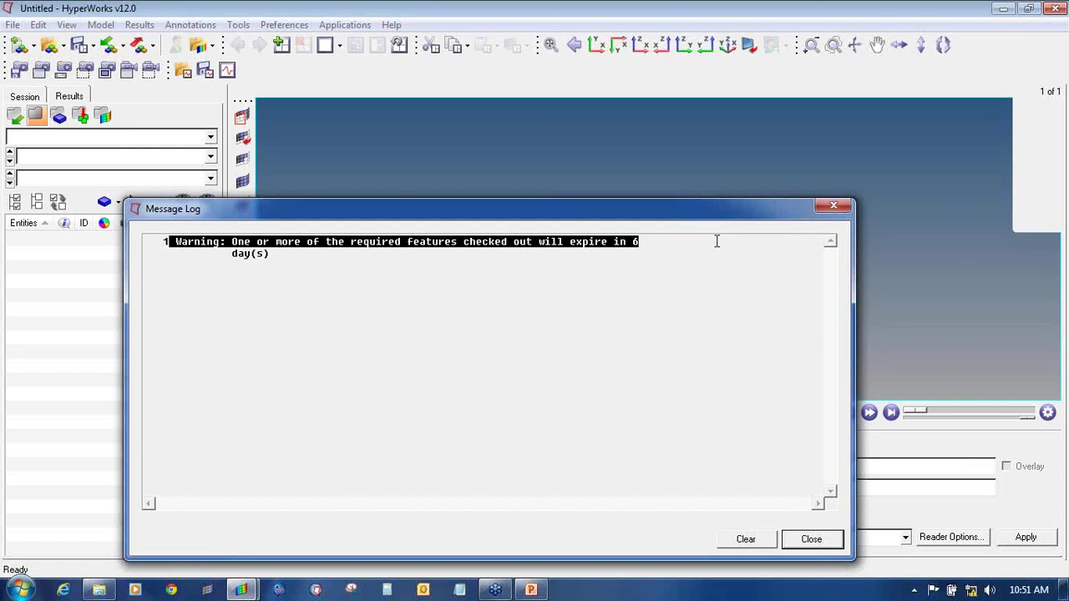
{"action": "left_click", "coordinate": [659, 302]}
{"action": "left_click", "coordinate": [833, 205]}
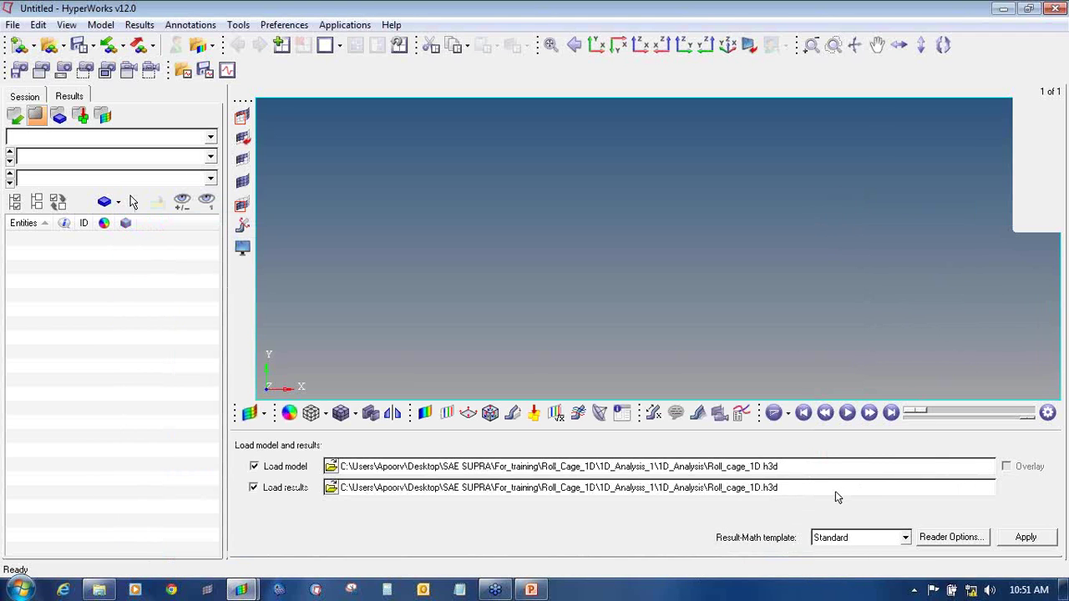
Step: Clear the prefilled file paths for both the model and the results
{"action": "double_click", "coordinate": [756, 493]}
{"action": "key", "text": "BackSpace"}
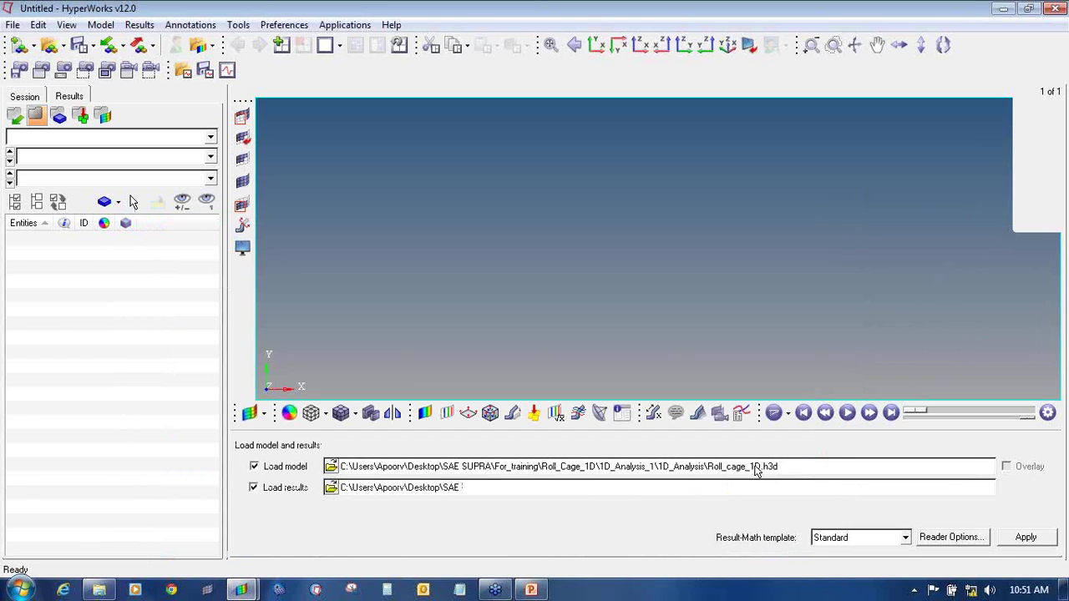
{"action": "double_click", "coordinate": [754, 466]}
{"action": "key", "text": "BackSpace"}
{"action": "double_click", "coordinate": [422, 488]}
{"action": "key", "text": "BackSpace"}
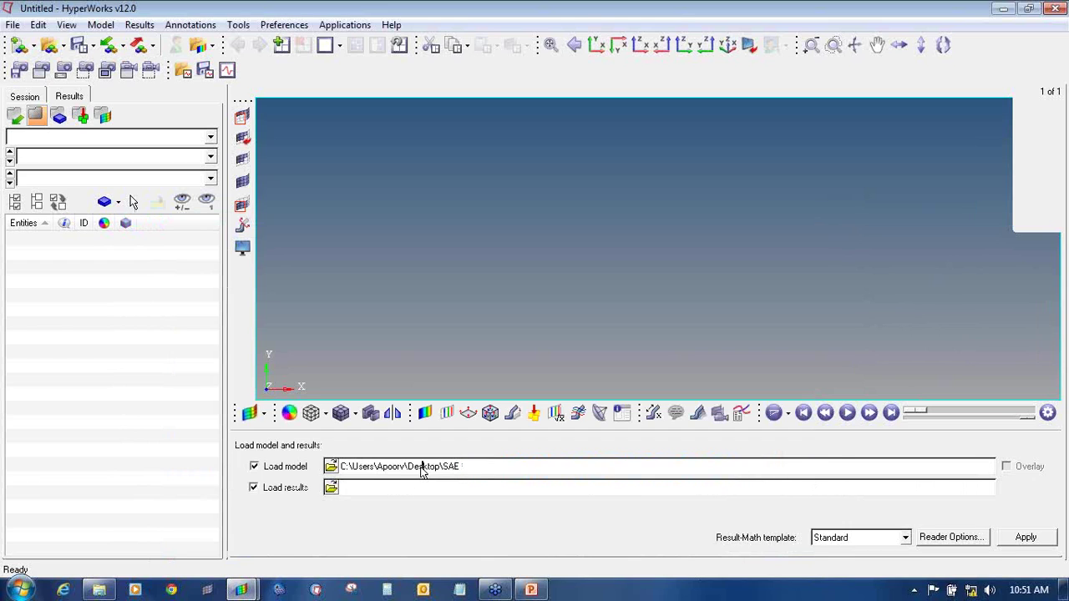
{"action": "double_click", "coordinate": [423, 466]}
{"action": "key", "text": "BackSpace"}
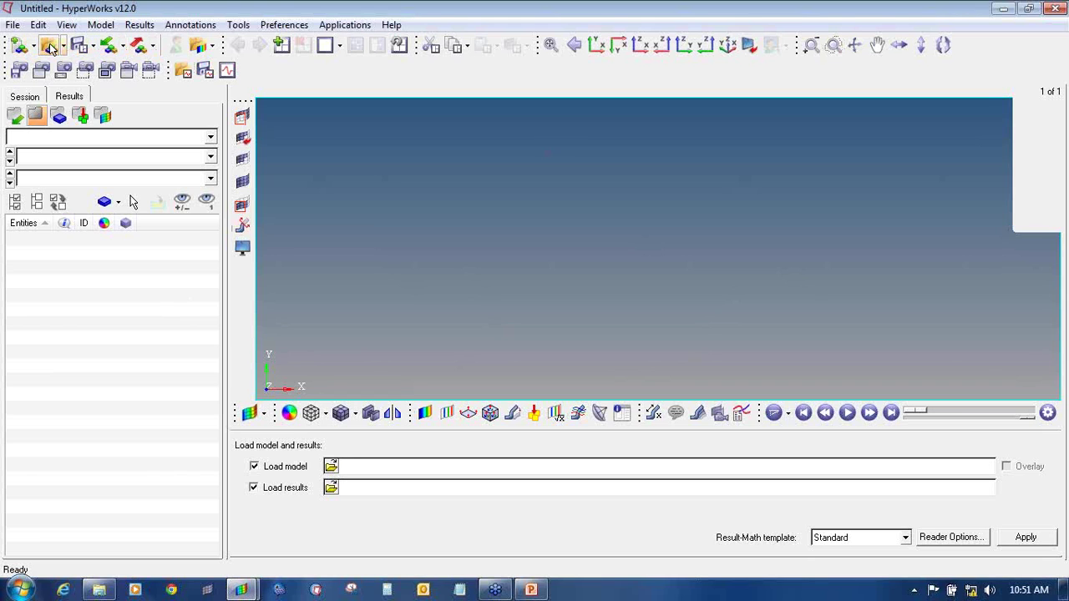
Step: Load Roll_cage_1D.h3d from the desktop folder SAE SUPRA\For_training\Roll_Cage_1D\1D_Analysis_1\1D_Analysis as both model and results
{"action": "left_click", "coordinate": [330, 467]}
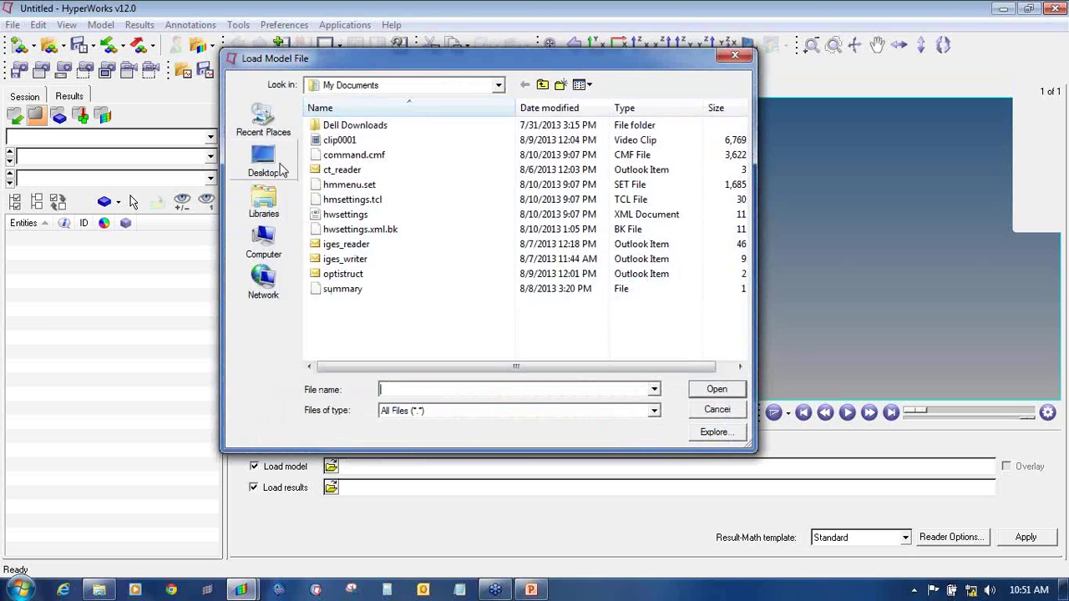
{"action": "left_click", "coordinate": [265, 160]}
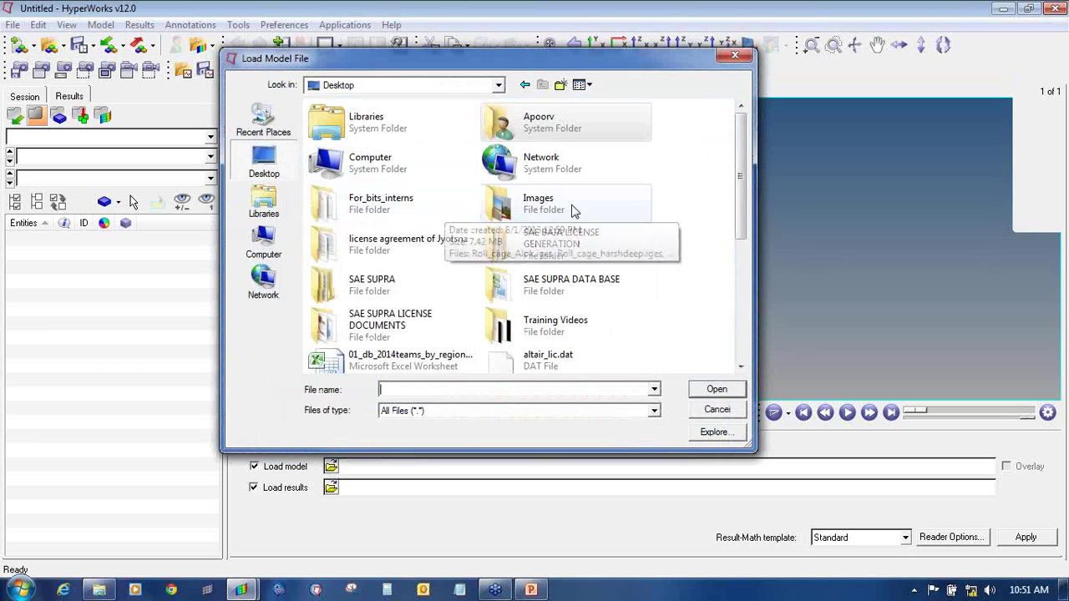
{"action": "double_click", "coordinate": [377, 279]}
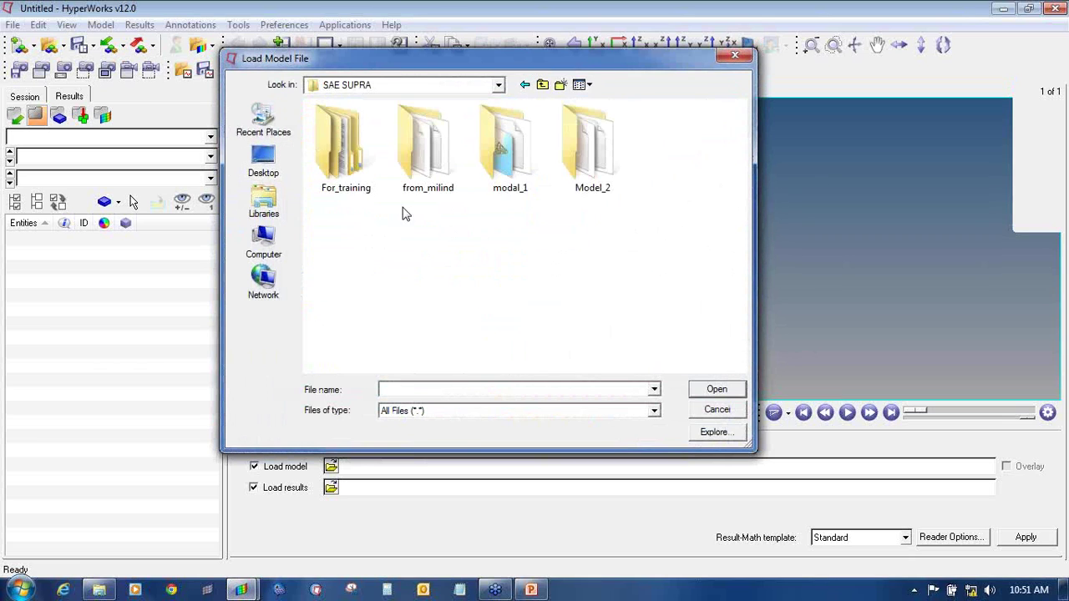
{"action": "double_click", "coordinate": [351, 179]}
{"action": "double_click", "coordinate": [358, 127]}
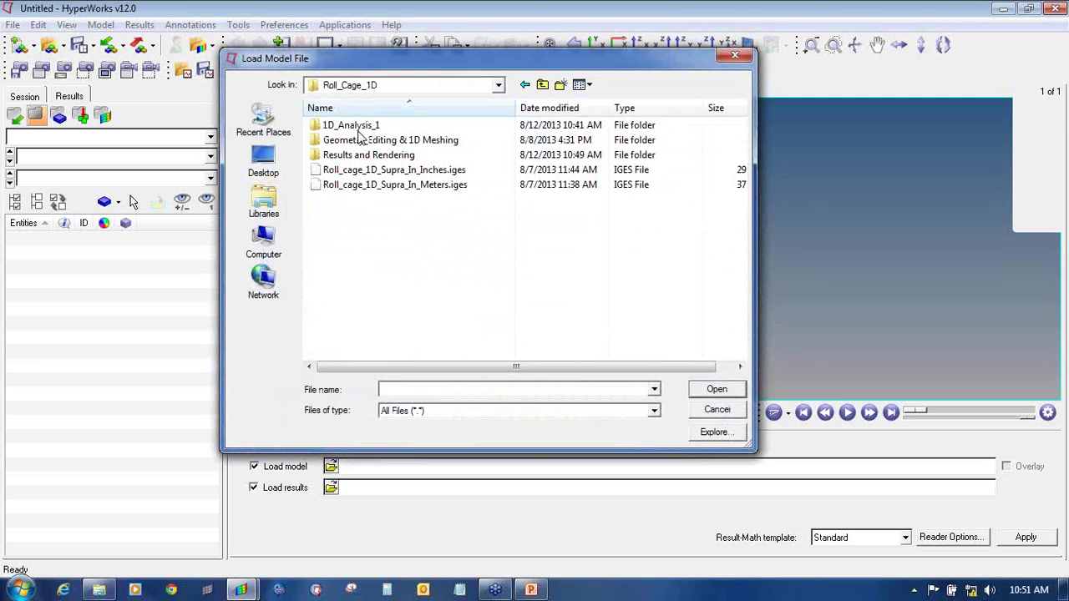
{"action": "double_click", "coordinate": [367, 154]}
{"action": "left_click", "coordinate": [542, 85]}
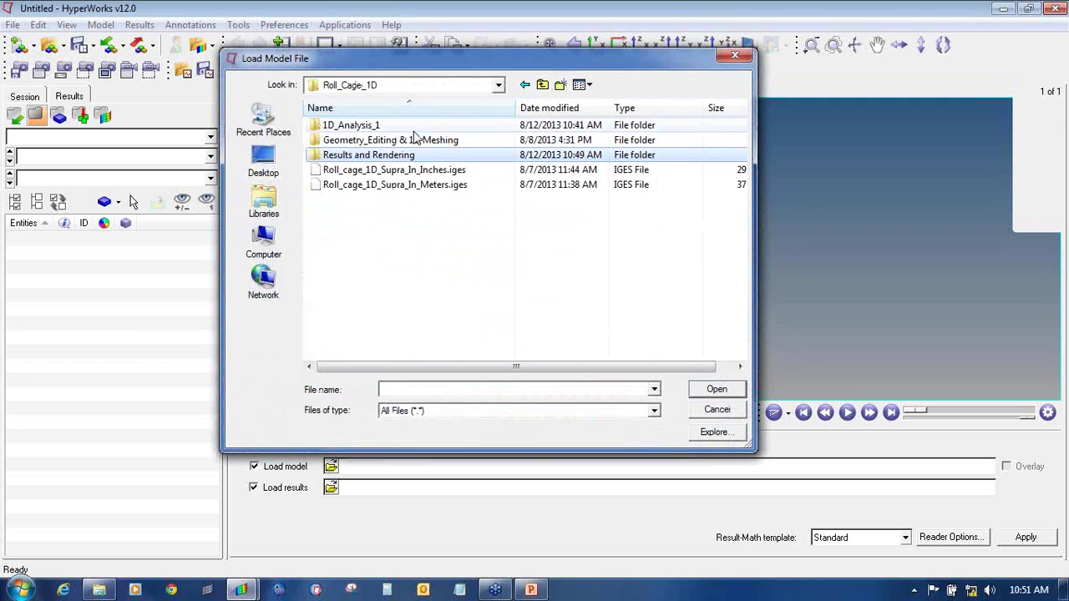
{"action": "double_click", "coordinate": [413, 131]}
{"action": "double_click", "coordinate": [413, 130]}
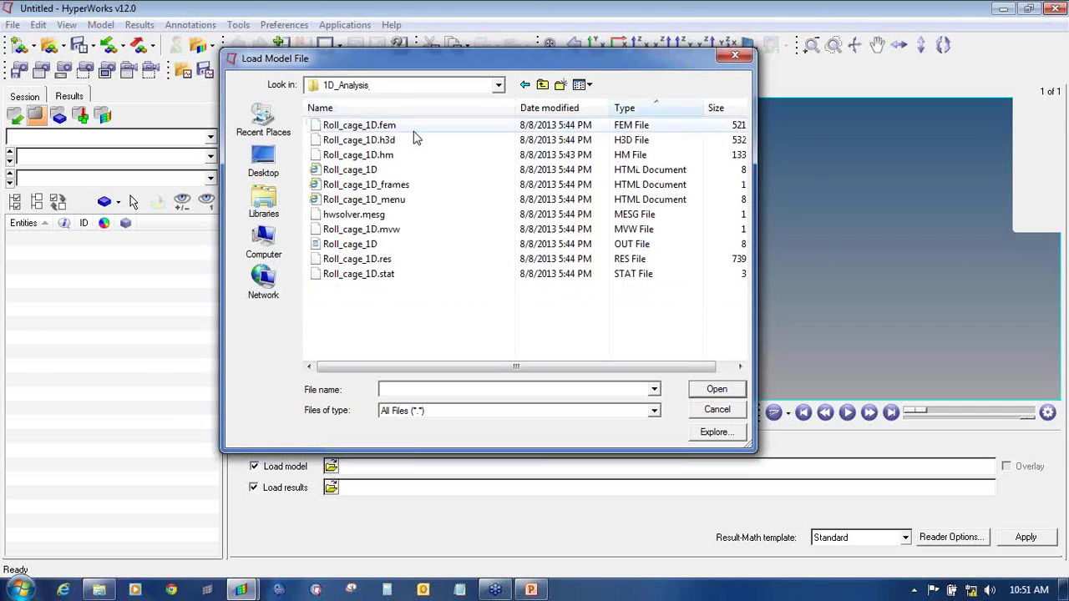
{"action": "left_click", "coordinate": [597, 141]}
{"action": "double_click", "coordinate": [597, 141]}
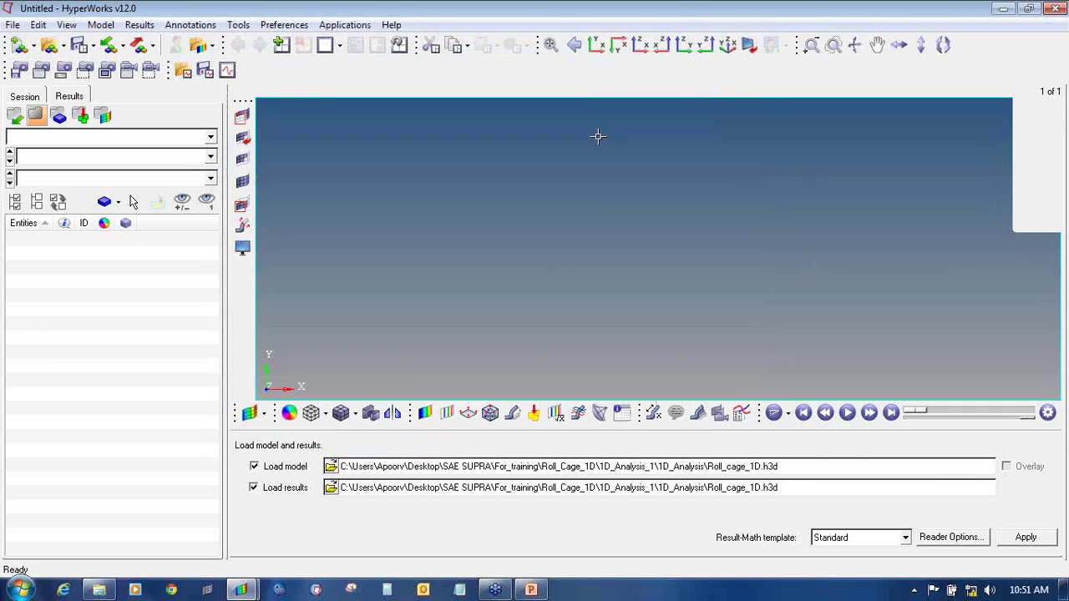
{"action": "left_click", "coordinate": [1020, 539]}
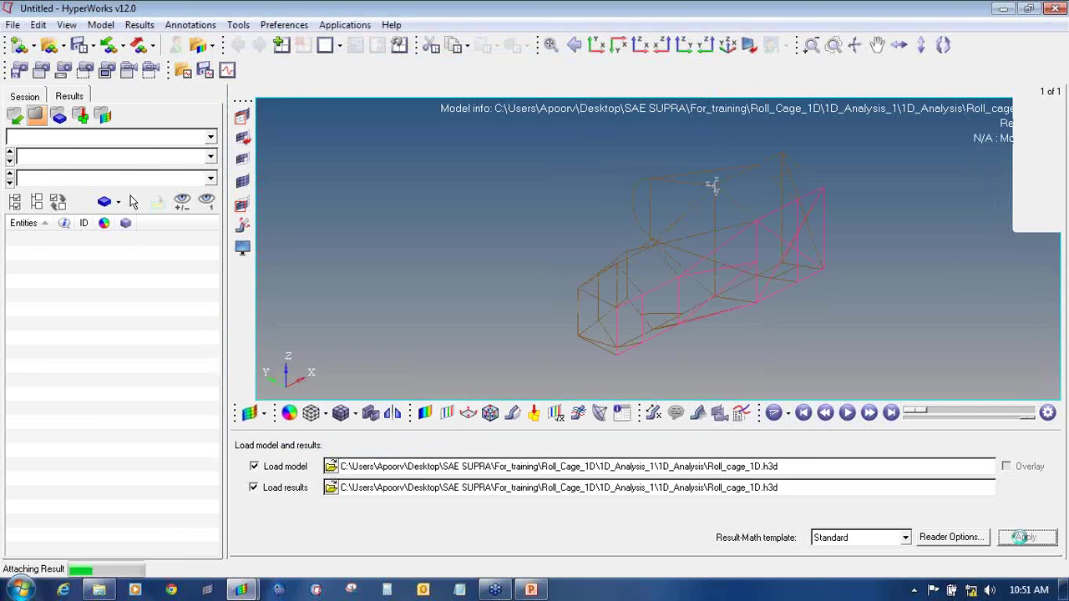
Step: Inspect the roll cage model from the side and review the available load subcases
{"action": "left_click_drag", "start_coordinate": [789, 207], "coordinate": [720, 248], "text": "ctrl"}
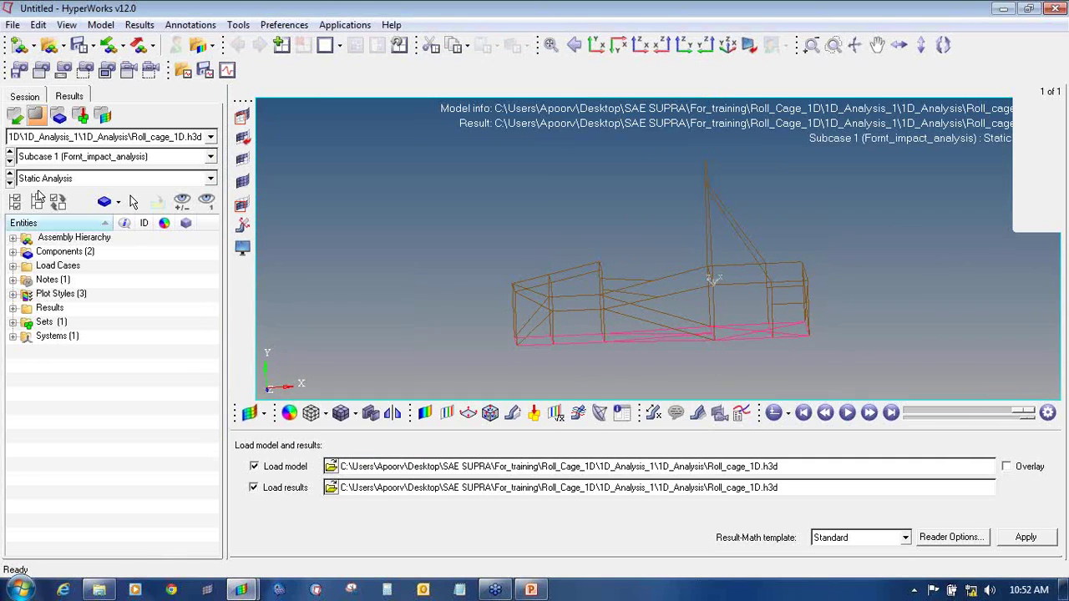
{"action": "left_click", "coordinate": [210, 158]}
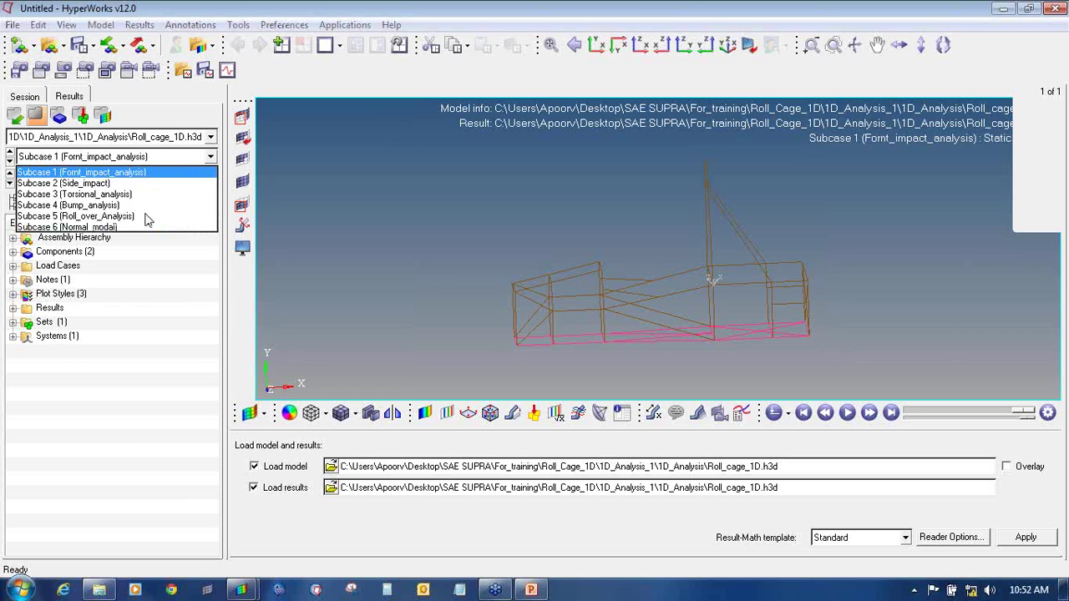
{"action": "left_click", "coordinate": [636, 239]}
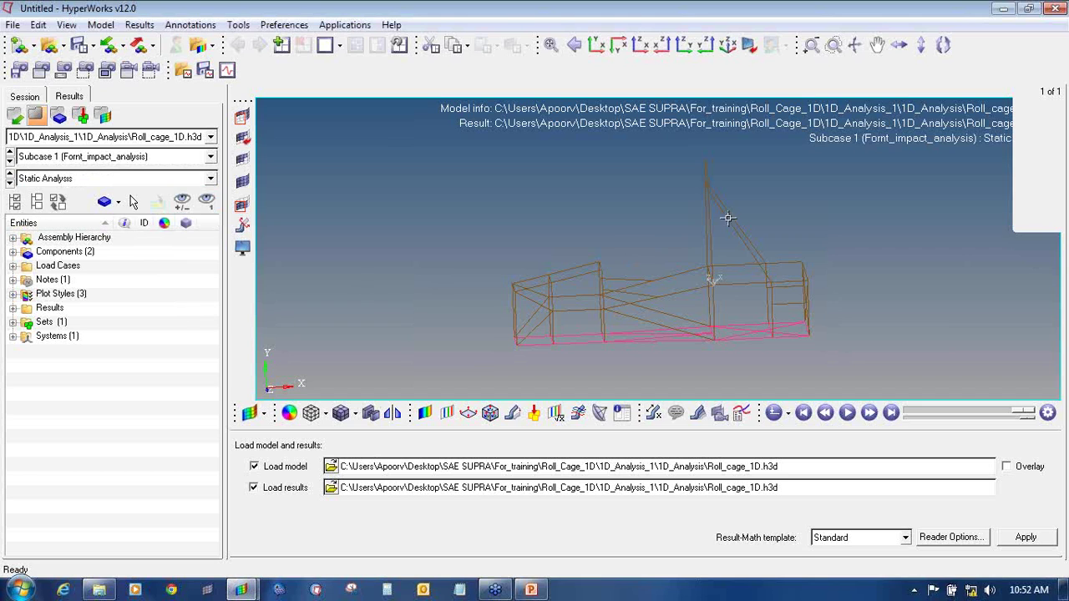
{"action": "mouse_move", "coordinate": [871, 223]}
{"action": "left_mouse_down", "text": "ctrl"}
{"action": "mouse_move", "coordinate": [926, 219]}
{"action": "mouse_move", "coordinate": [690, 270]}
{"action": "mouse_move", "coordinate": [733, 266]}
{"action": "mouse_move", "coordinate": [589, 257]}
{"action": "left_mouse_up", "text": "ctrl"}
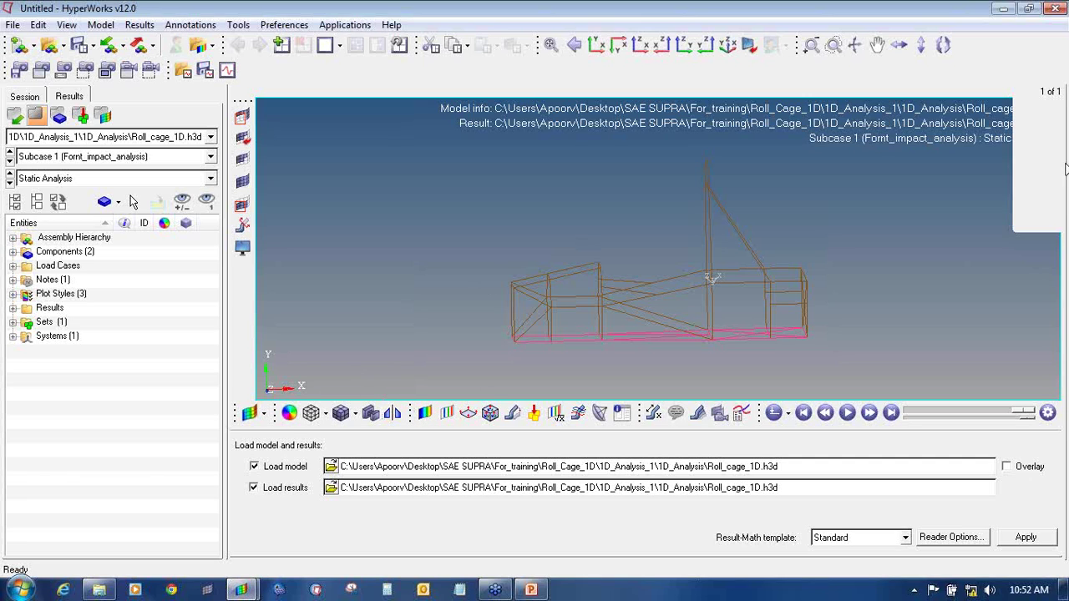
{"action": "left_click", "coordinate": [1056, 179]}
{"action": "left_click", "coordinate": [988, 212]}
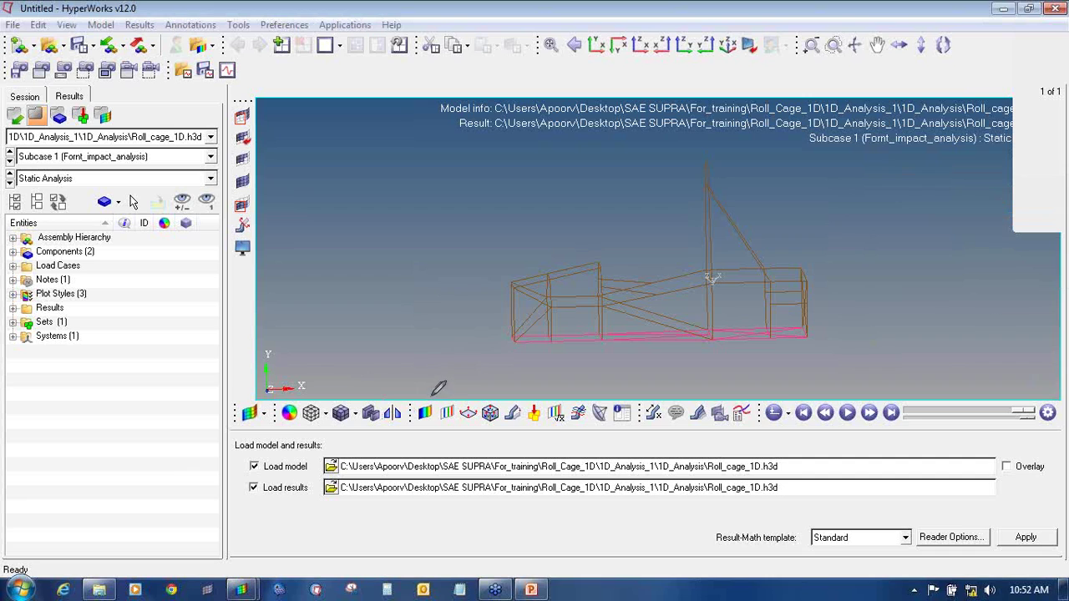
{"action": "mouse_move", "coordinate": [427, 397]}
{"action": "left_mouse_down"}
{"action": "mouse_move", "coordinate": [440, 426]}
{"action": "mouse_move", "coordinate": [429, 399]}
{"action": "left_mouse_up"}
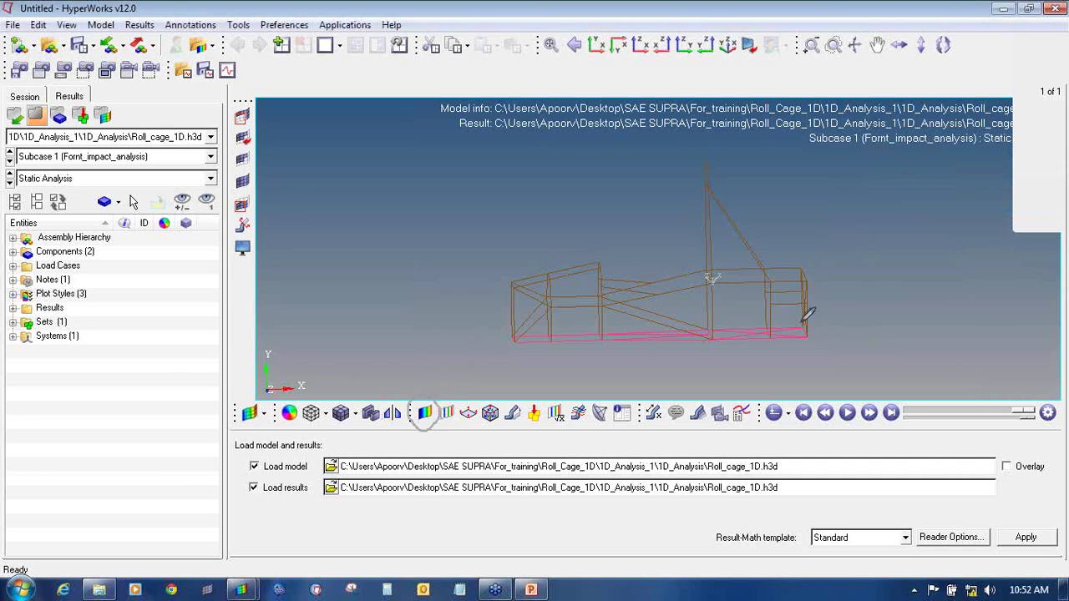
{"action": "left_click", "coordinate": [1052, 171]}
{"action": "mouse_move", "coordinate": [939, 302]}
{"action": "mouse_move", "coordinate": [433, 398]}
{"action": "left_mouse_down"}
{"action": "mouse_move", "coordinate": [423, 434]}
{"action": "mouse_move", "coordinate": [448, 396]}
{"action": "mouse_move", "coordinate": [433, 391]}
{"action": "left_mouse_up"}
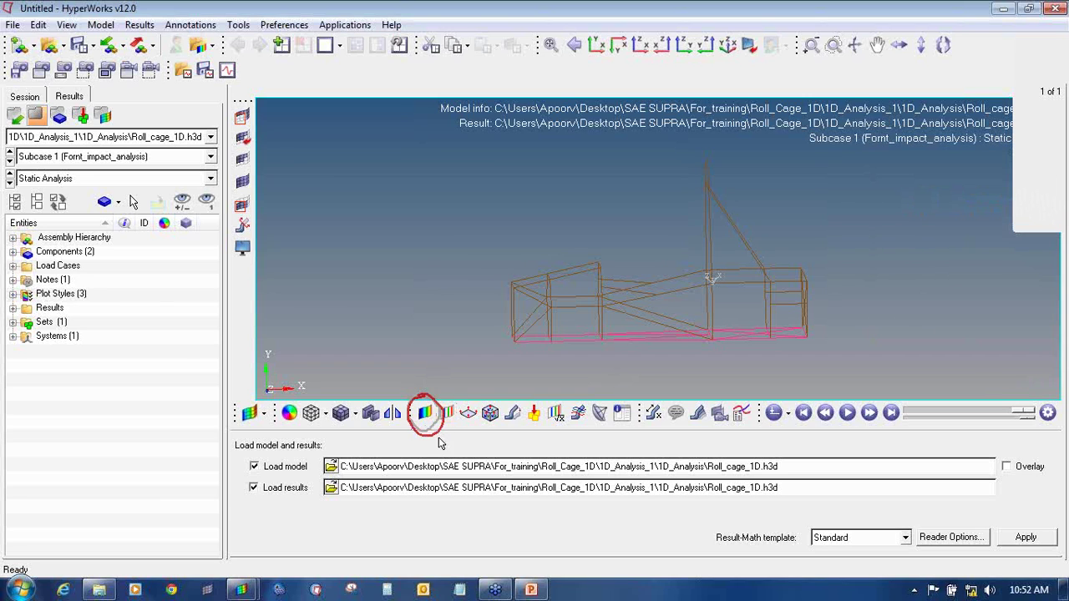
Step: Apply a Displacement (v) magnitude contour to the roll cage for the front impact subcase
{"action": "left_click", "coordinate": [428, 414]}
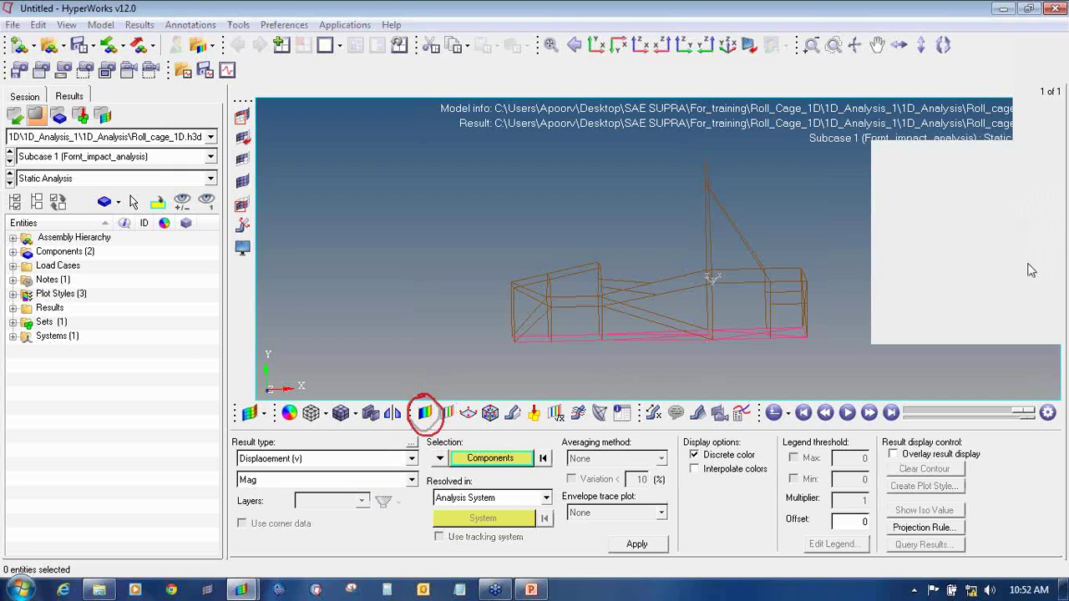
{"action": "left_click", "coordinate": [1004, 283]}
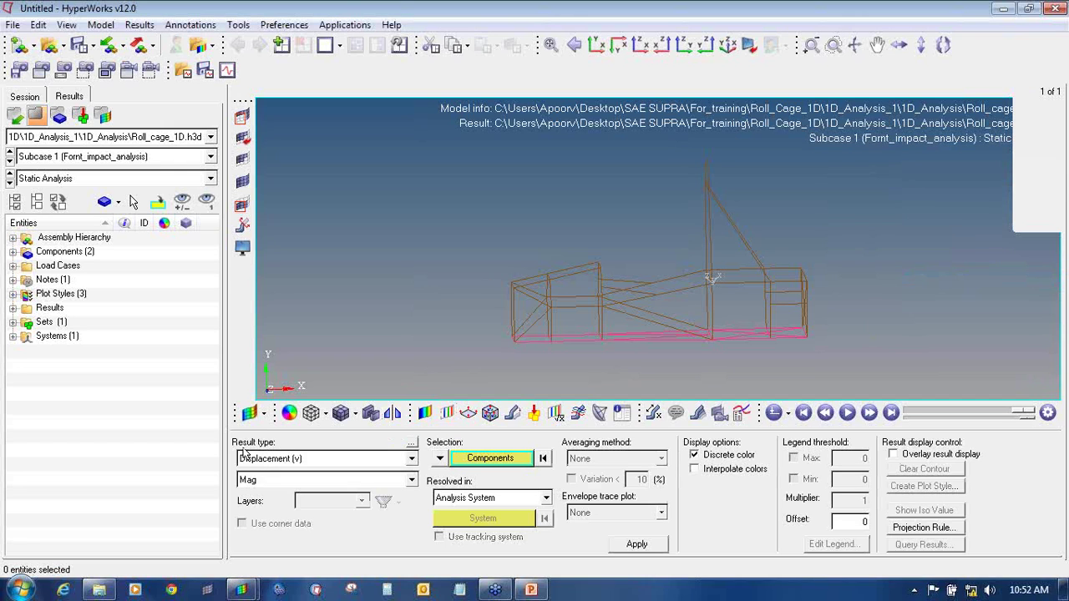
{"action": "left_click", "coordinate": [268, 460]}
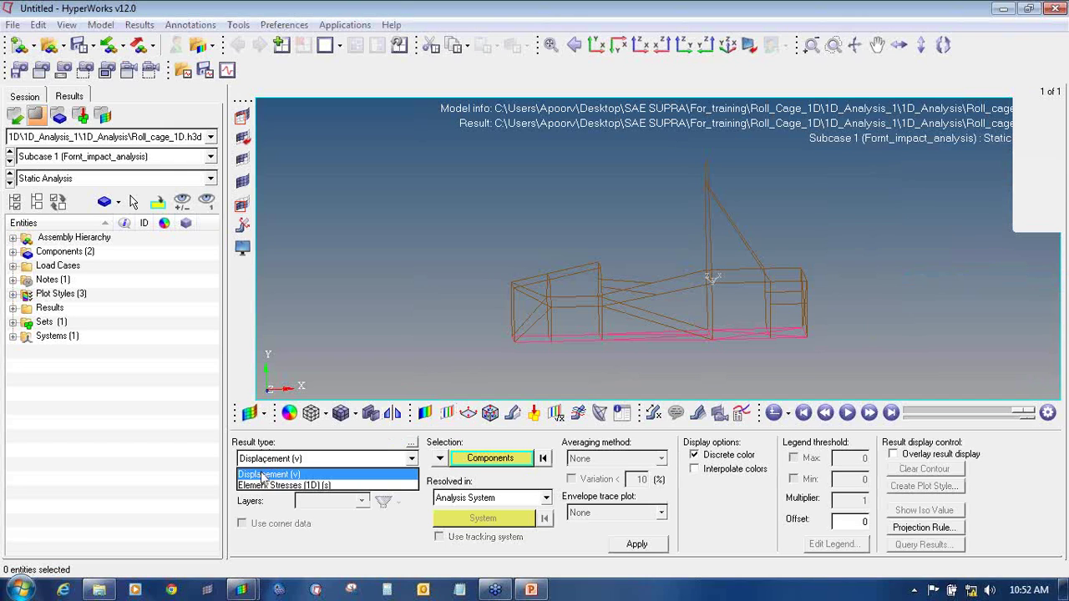
{"action": "left_click", "coordinate": [263, 475]}
{"action": "left_click", "coordinate": [625, 543]}
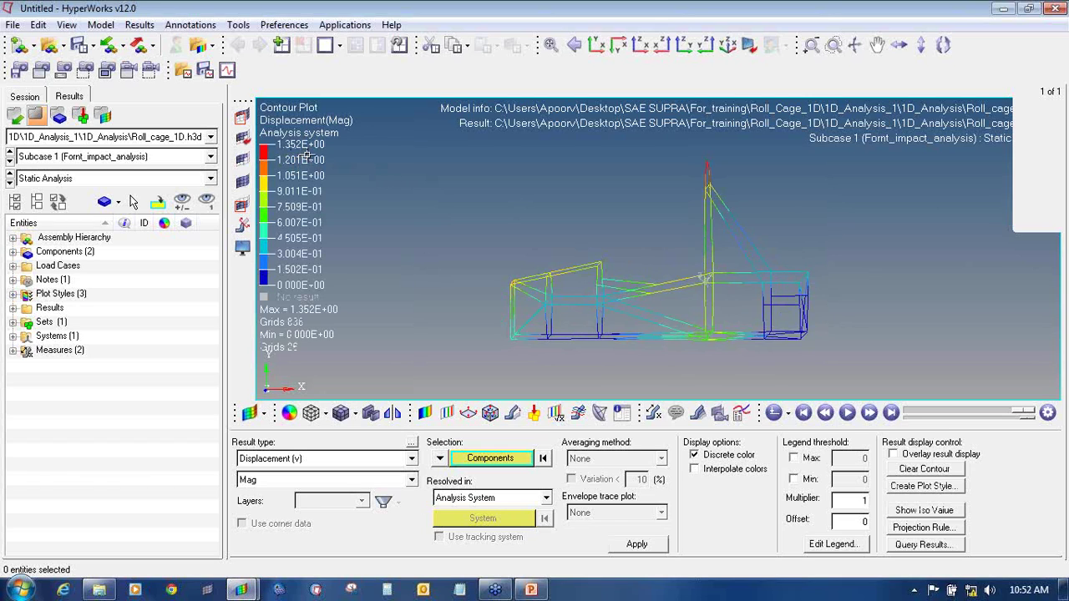
Step: Set the contour legend's numeric format to Fixed and apply the legend changes
{"action": "left_click", "coordinate": [831, 546]}
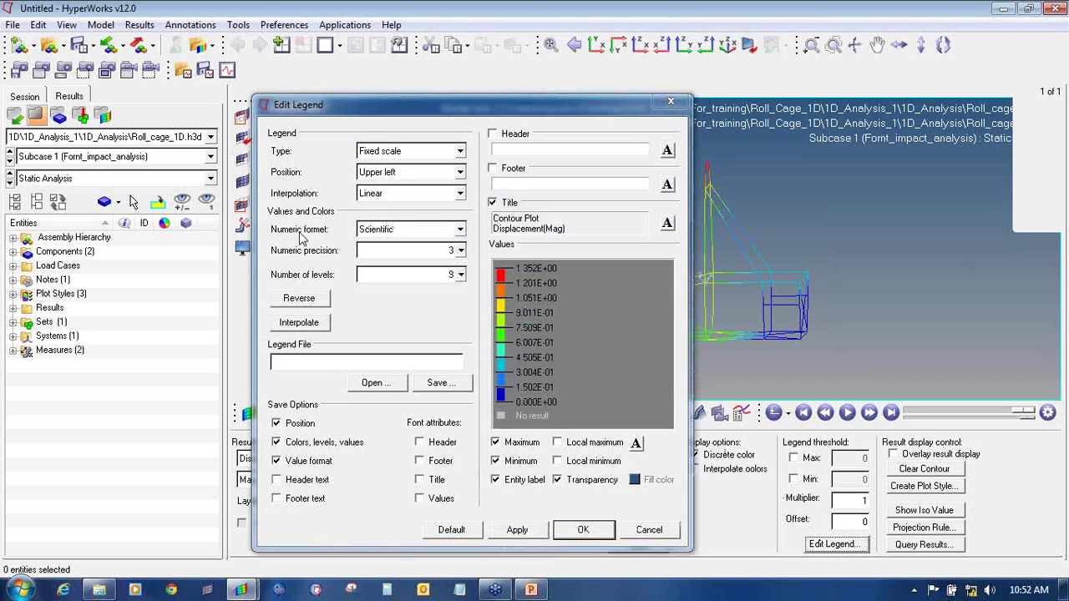
{"action": "left_click", "coordinate": [380, 234]}
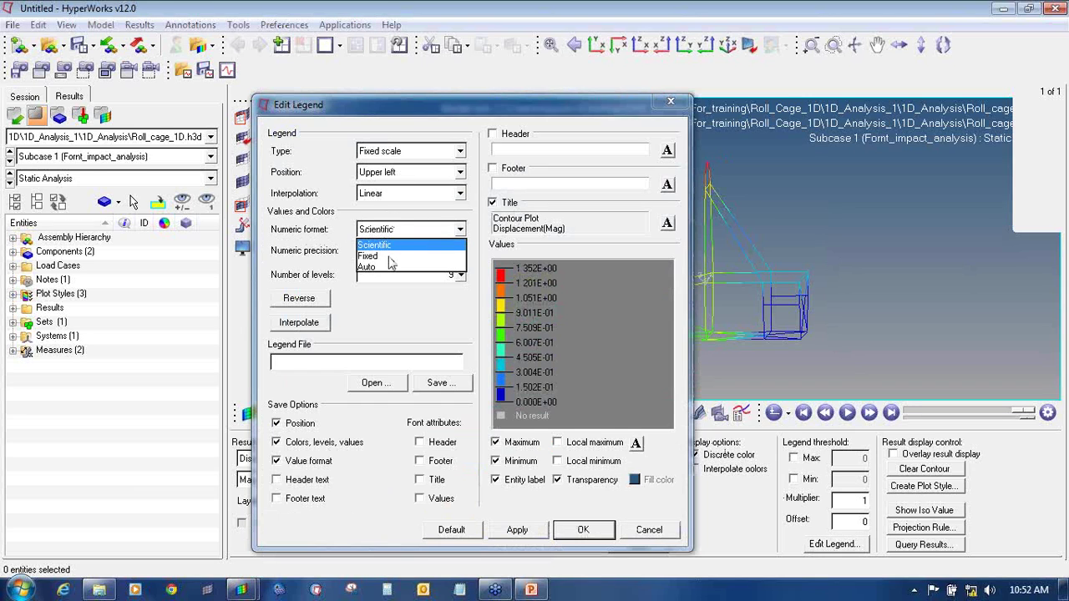
{"action": "left_click", "coordinate": [389, 258]}
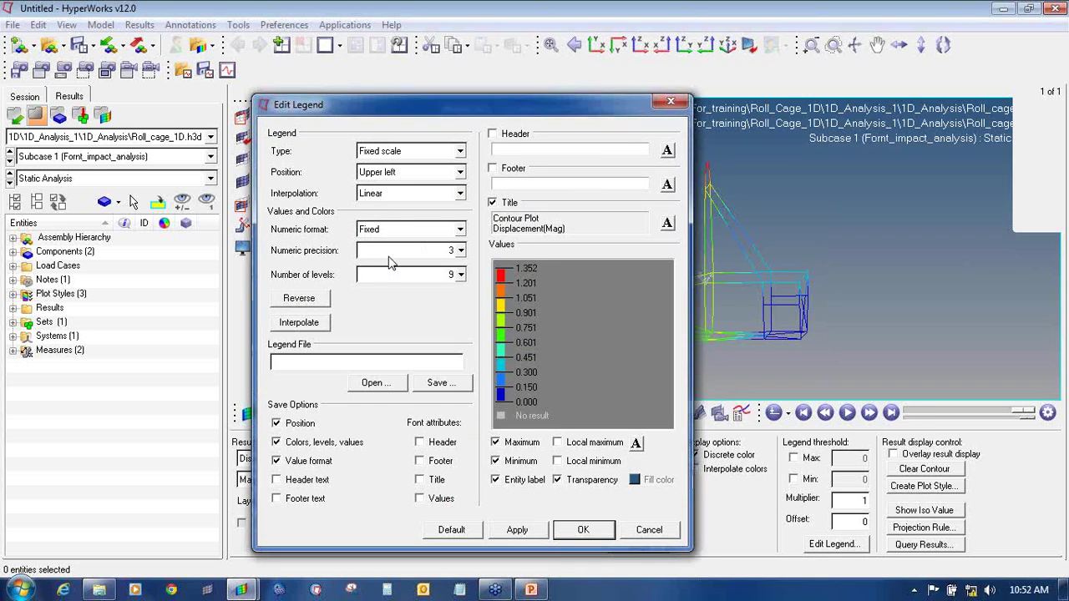
{"action": "left_click", "coordinate": [522, 532]}
{"action": "left_click", "coordinate": [584, 531]}
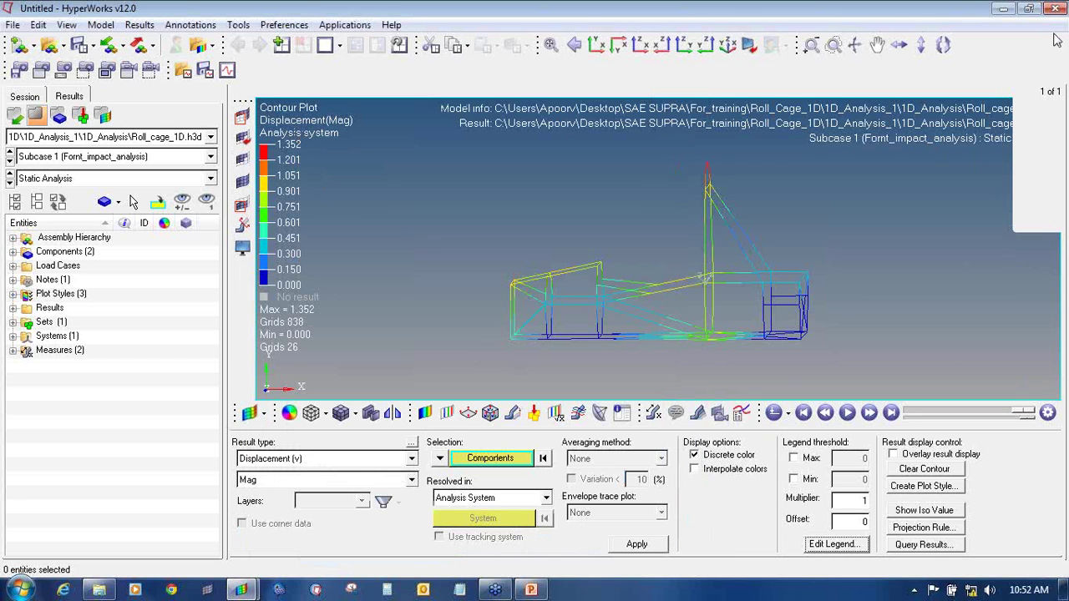
{"action": "left_click", "coordinate": [1020, 46]}
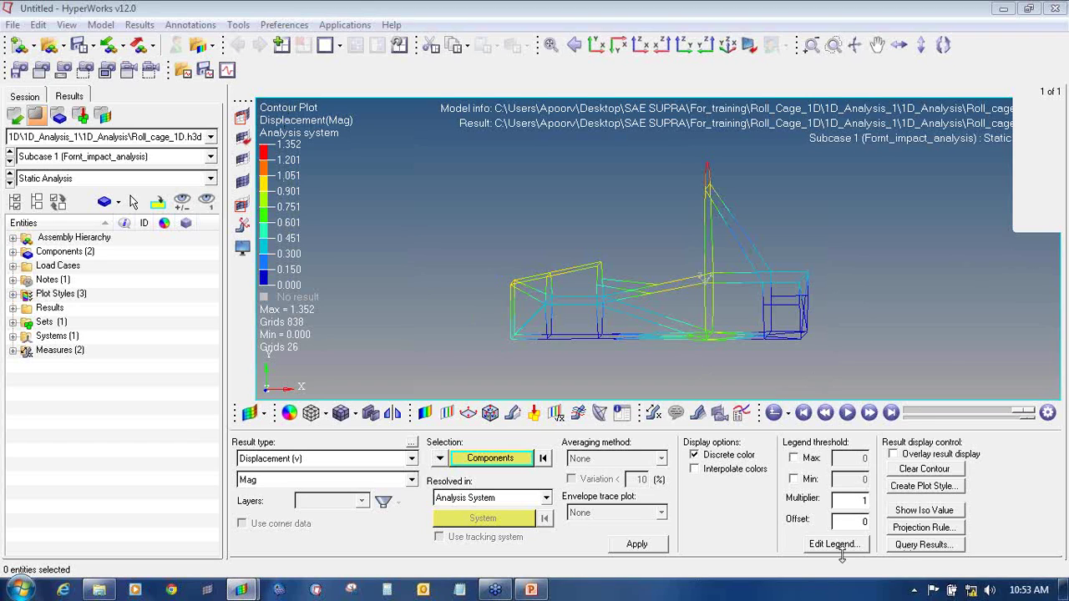
{"action": "left_click", "coordinate": [1053, 178]}
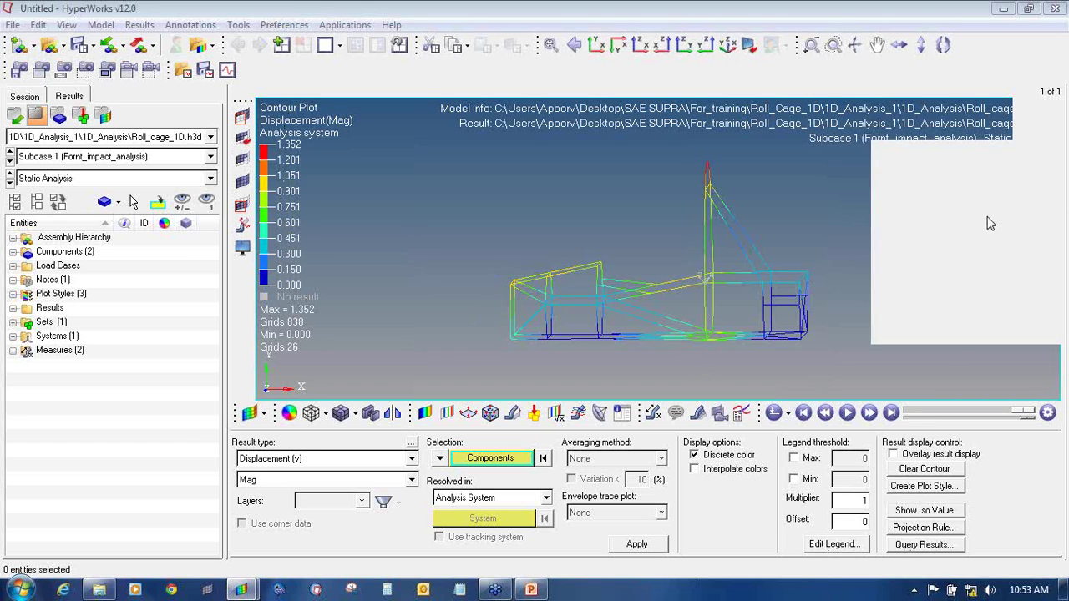
{"action": "left_click", "coordinate": [980, 221]}
{"action": "mouse_move", "coordinate": [853, 529]}
{"action": "left_mouse_down"}
{"action": "mouse_move", "coordinate": [798, 549]}
{"action": "mouse_move", "coordinate": [876, 545]}
{"action": "mouse_move", "coordinate": [846, 528]}
{"action": "left_mouse_up"}
{"action": "left_click", "coordinate": [1056, 177]}
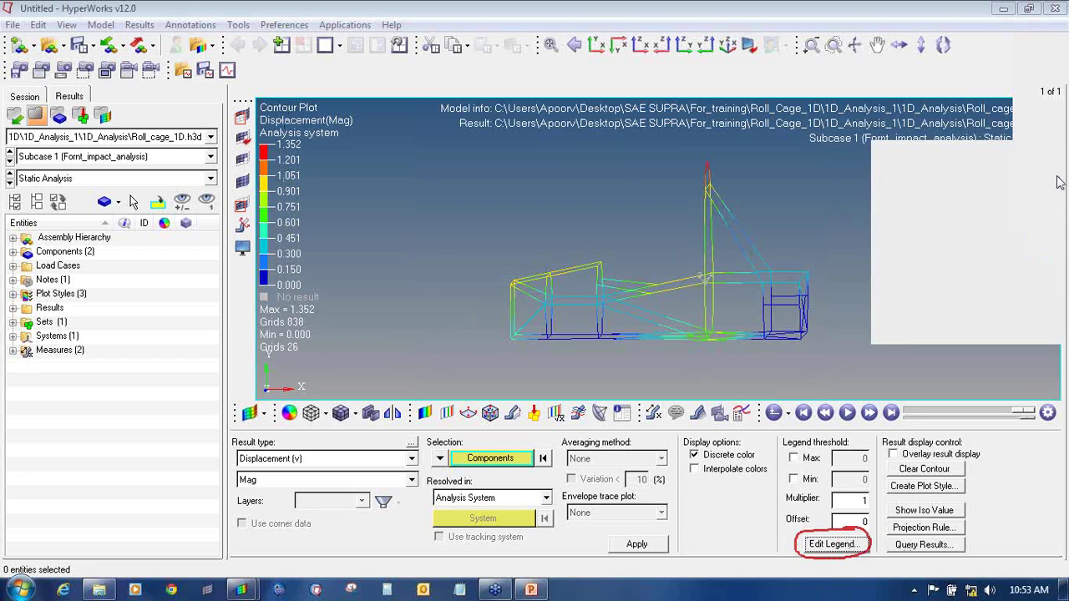
Step: Reopen the contour legend settings, choose the Fixed numeric format again and accept them
{"action": "left_click", "coordinate": [1014, 200]}
{"action": "left_click", "coordinate": [834, 544]}
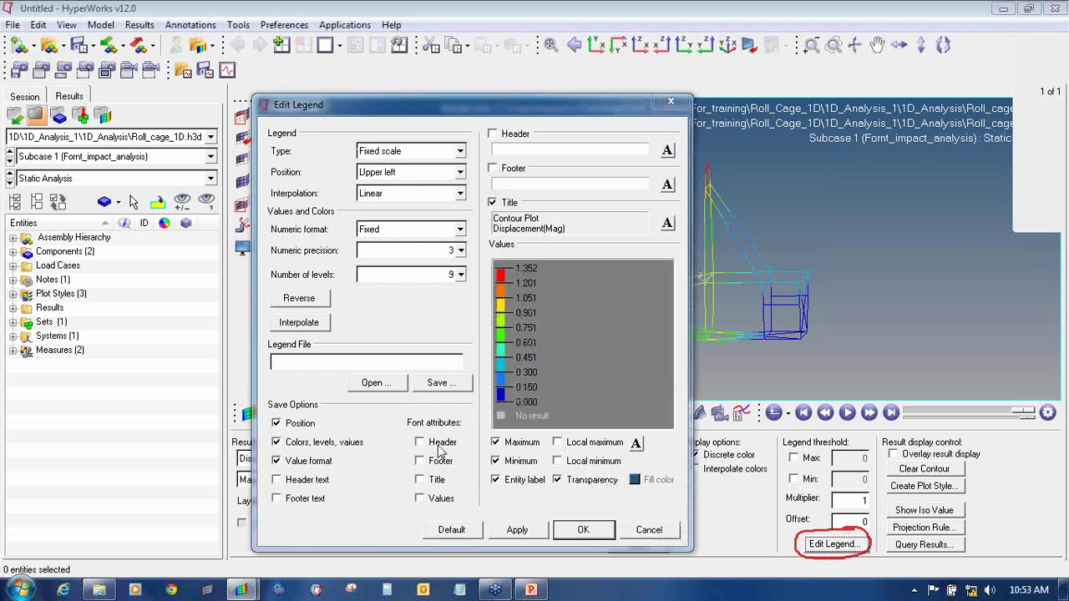
{"action": "left_click", "coordinate": [377, 237]}
{"action": "left_click", "coordinate": [383, 257]}
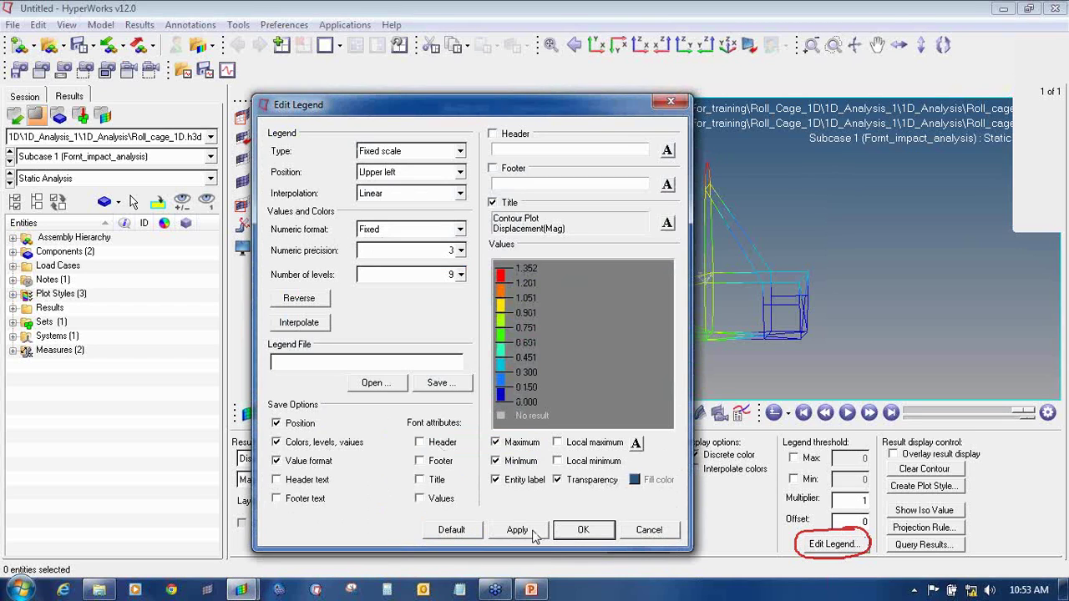
{"action": "left_click", "coordinate": [582, 533]}
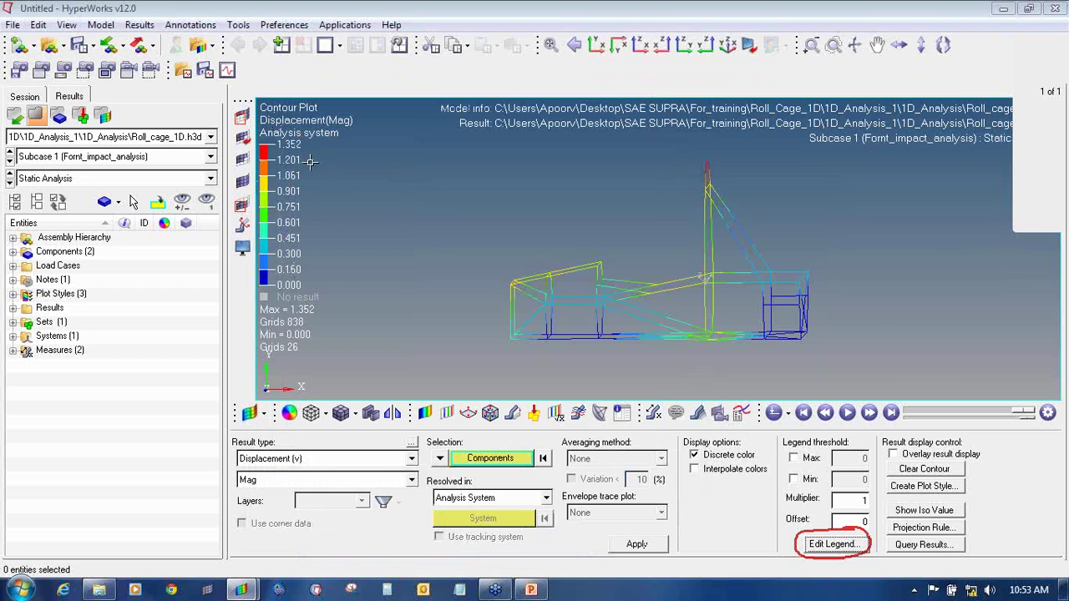
Step: Show the Static MinMax Result measure on the roll cage with only its maximum value displayed
{"action": "left_click_drag", "start_coordinate": [781, 243], "coordinate": [875, 261], "text": "ctrl"}
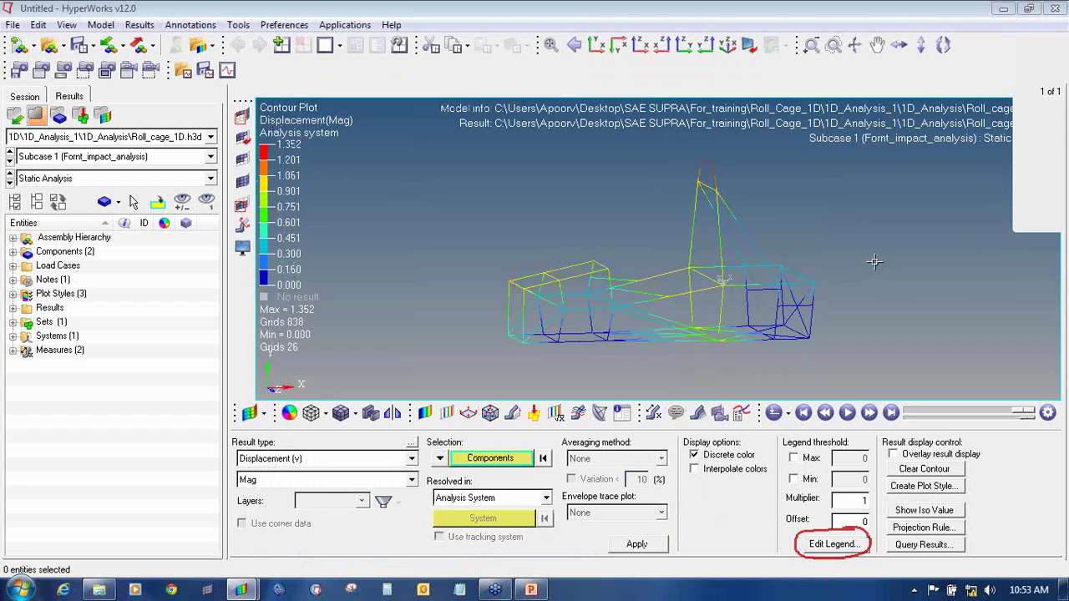
{"action": "left_click", "coordinate": [655, 417]}
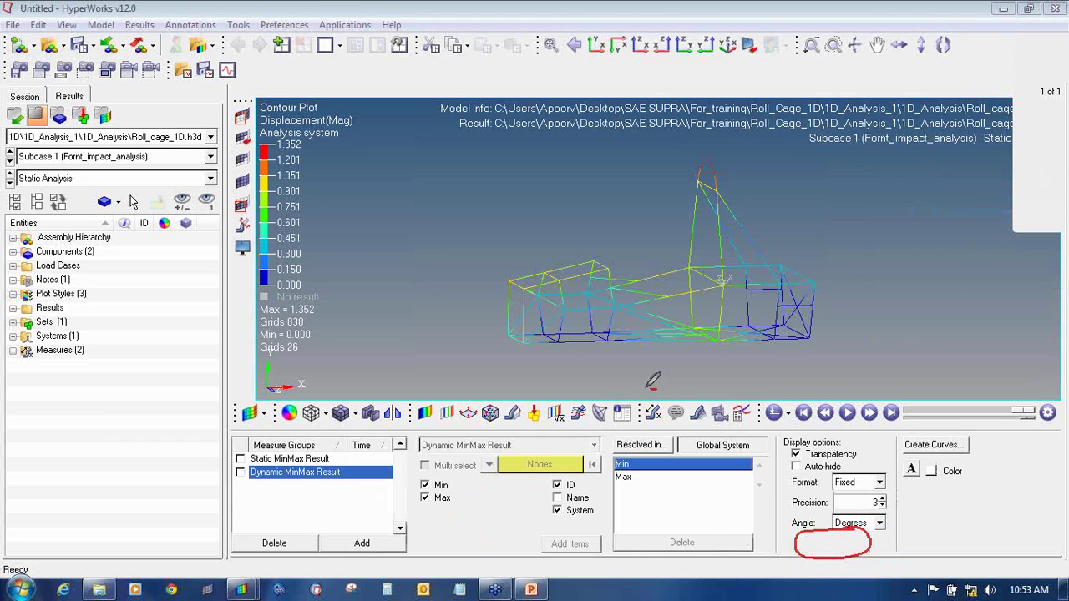
{"action": "mouse_move", "coordinate": [652, 387]}
{"action": "left_mouse_down"}
{"action": "mouse_move", "coordinate": [664, 425]}
{"action": "mouse_move", "coordinate": [662, 389]}
{"action": "left_mouse_up"}
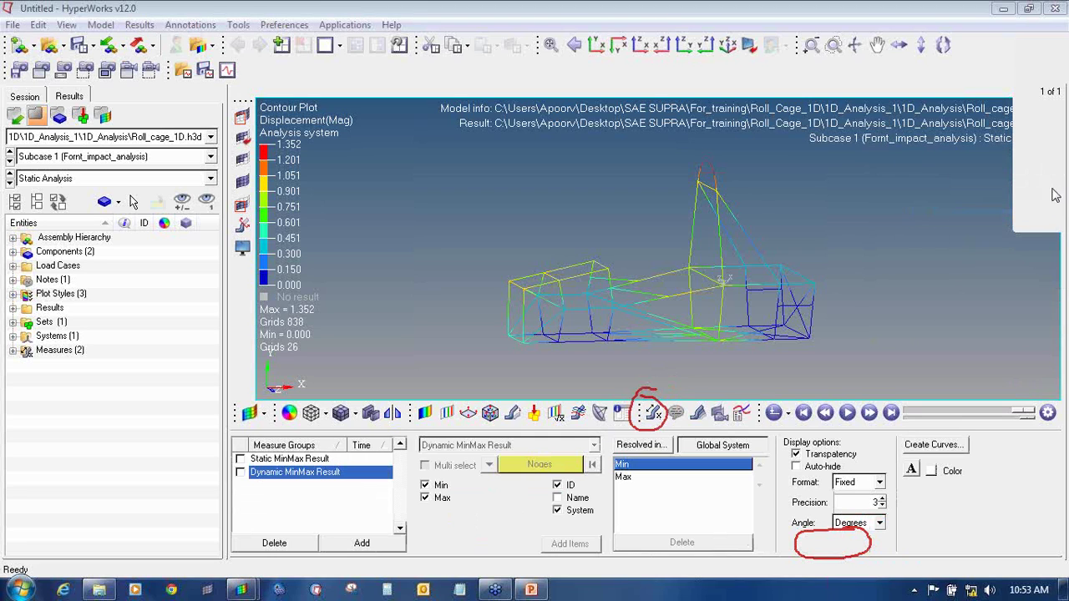
{"action": "left_click", "coordinate": [1011, 288]}
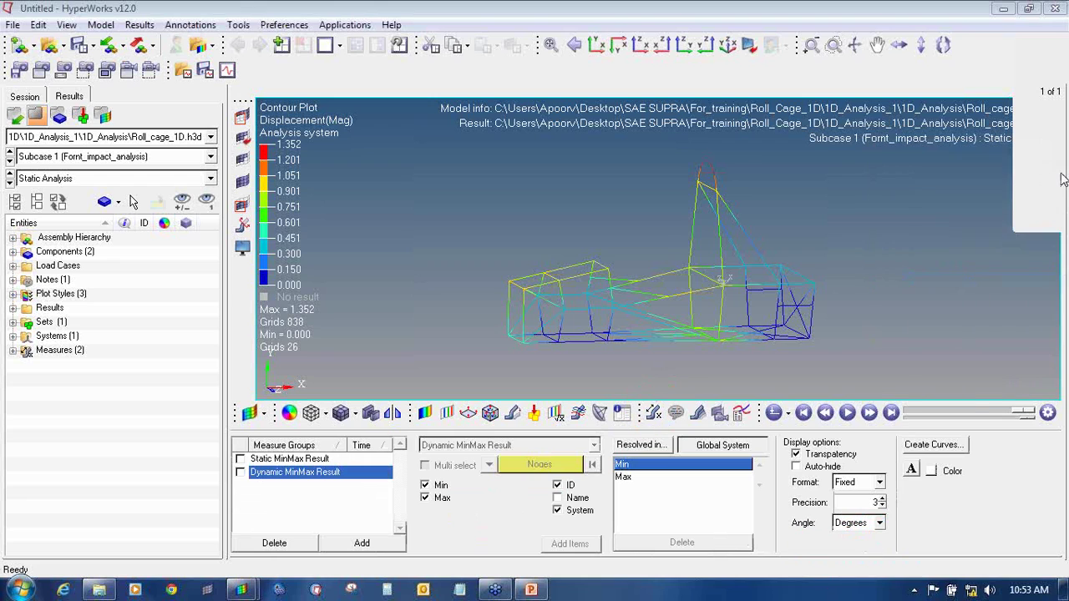
{"action": "left_click", "coordinate": [240, 459]}
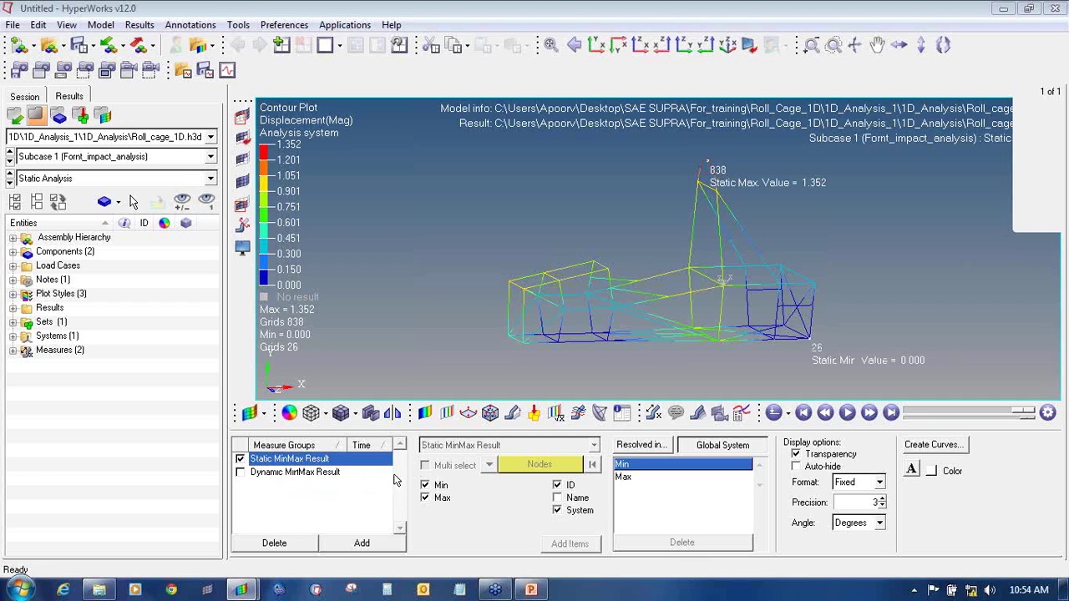
{"action": "left_click", "coordinate": [426, 486]}
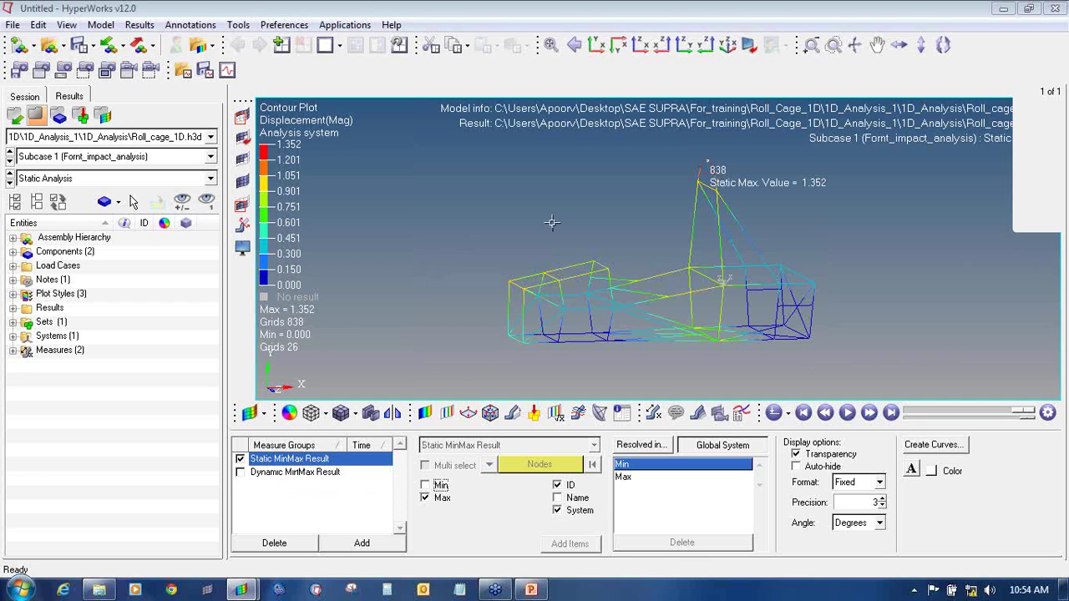
Step: Set the static maximum label's precision to 1, trying a precision of 6 in between
{"action": "left_click_drag", "start_coordinate": [799, 276], "coordinate": [575, 277], "text": "ctrl"}
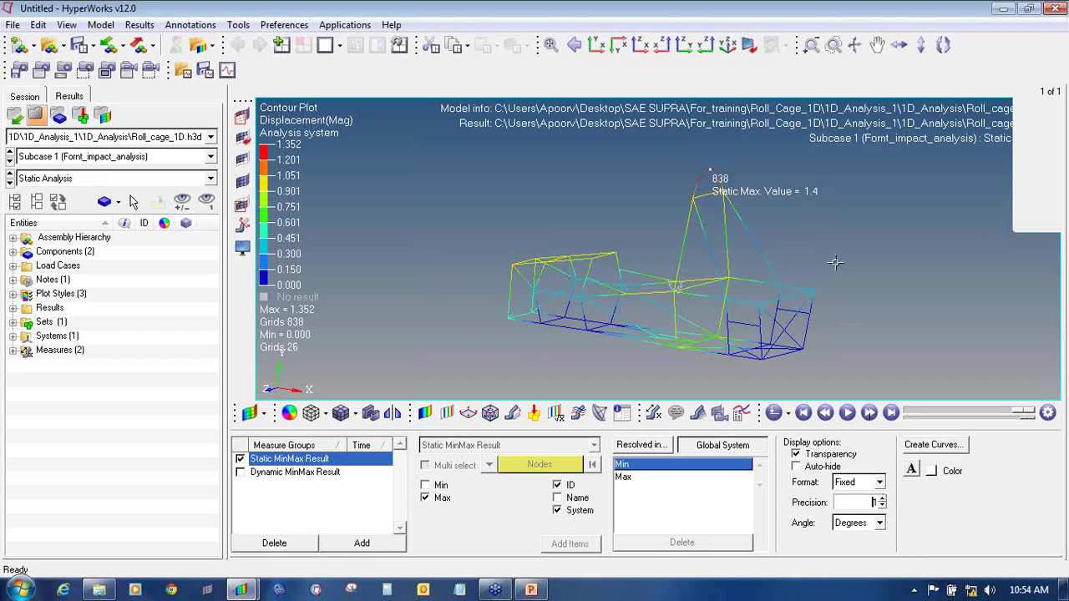
{"action": "left_click_drag", "start_coordinate": [797, 267], "coordinate": [947, 244], "text": "ctrl"}
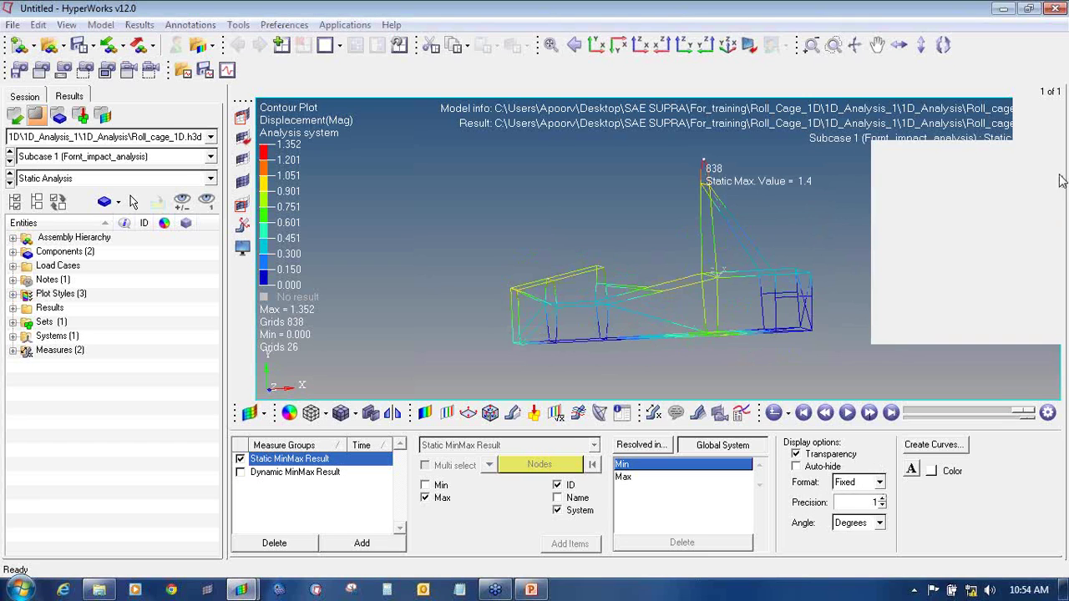
{"action": "left_click", "coordinate": [1018, 219]}
{"action": "mouse_move", "coordinate": [840, 492]}
{"action": "left_mouse_down"}
{"action": "mouse_move", "coordinate": [790, 502]}
{"action": "mouse_move", "coordinate": [869, 511]}
{"action": "mouse_move", "coordinate": [881, 491]}
{"action": "mouse_move", "coordinate": [835, 491]}
{"action": "left_mouse_up"}
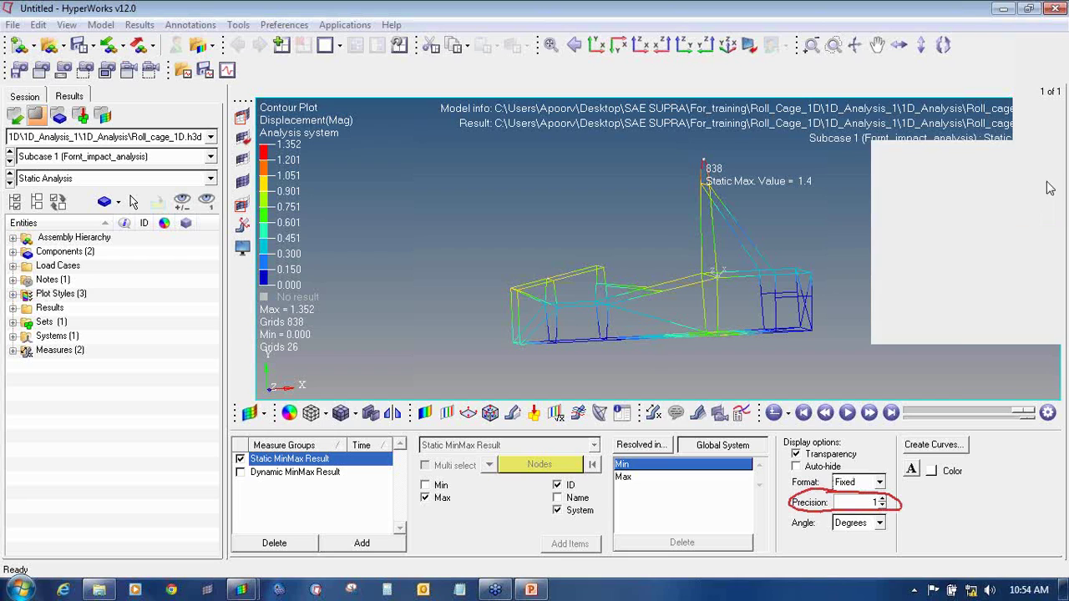
{"action": "left_click", "coordinate": [882, 499]}
{"action": "left_click", "coordinate": [882, 499]}
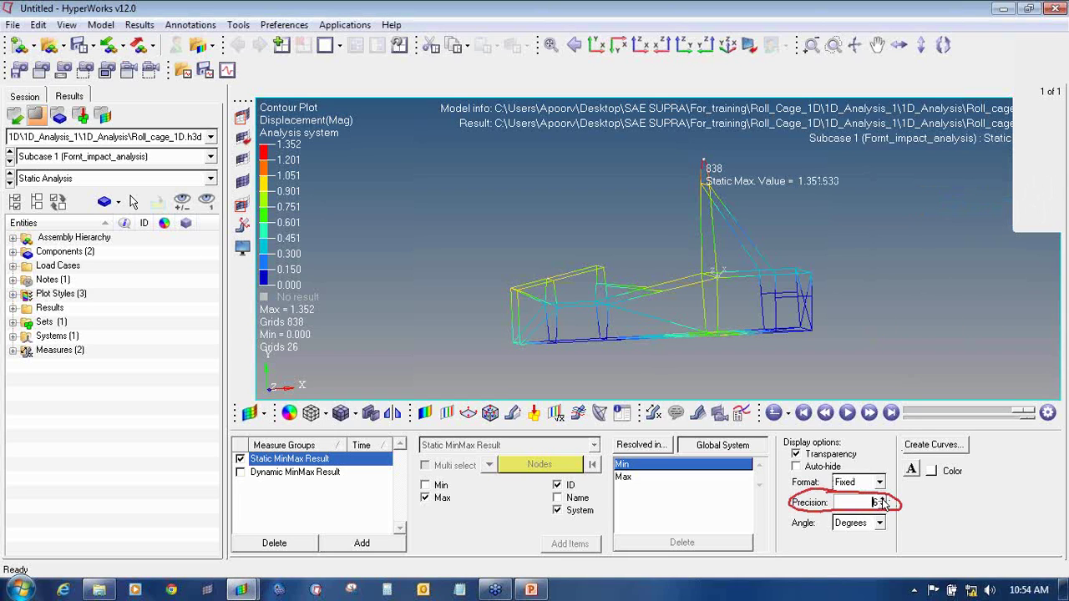
{"action": "left_click", "coordinate": [882, 506]}
{"action": "left_click", "coordinate": [882, 506]}
{"action": "left_click", "coordinate": [882, 505]}
{"action": "left_click", "coordinate": [882, 505]}
{"action": "left_click", "coordinate": [882, 500]}
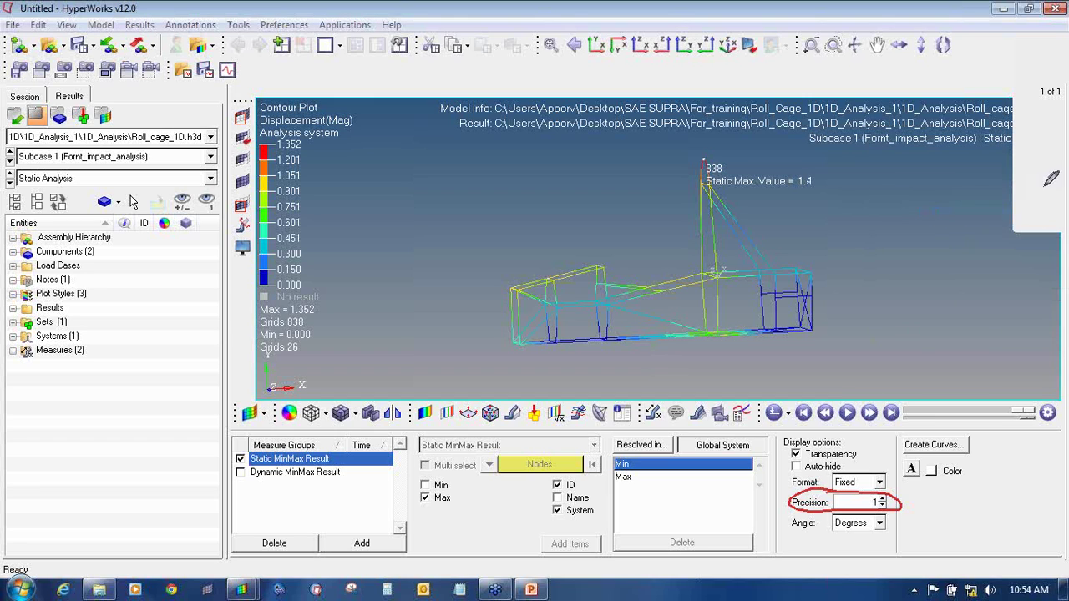
{"action": "left_click", "coordinate": [1053, 188]}
{"action": "left_click", "coordinate": [1006, 277]}
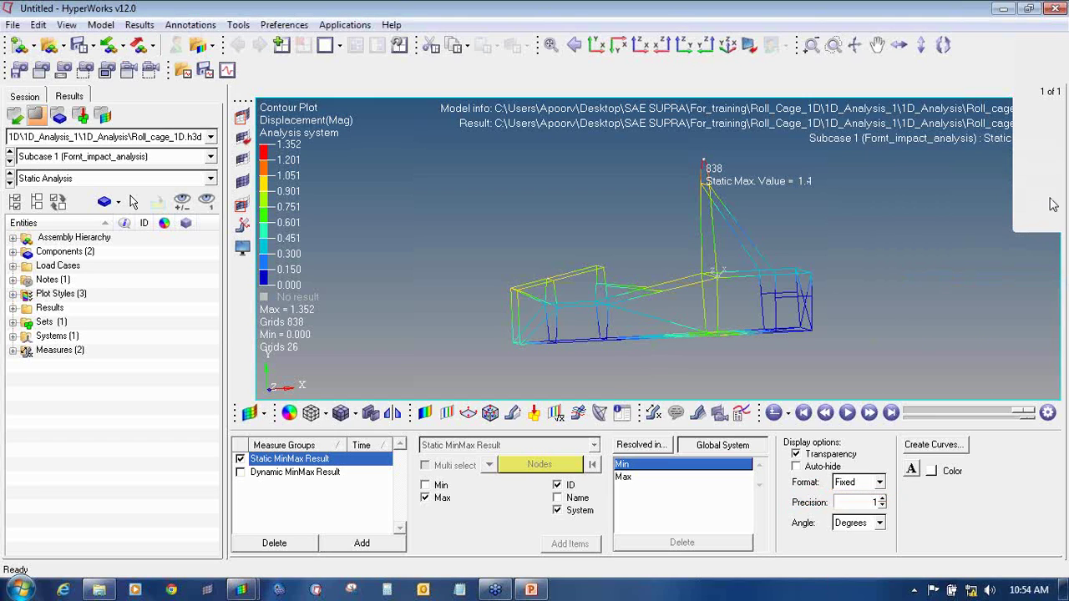
Step: Hide the Model Info note that shows the model and result paths above the roll cage
{"action": "left_click", "coordinate": [1058, 183]}
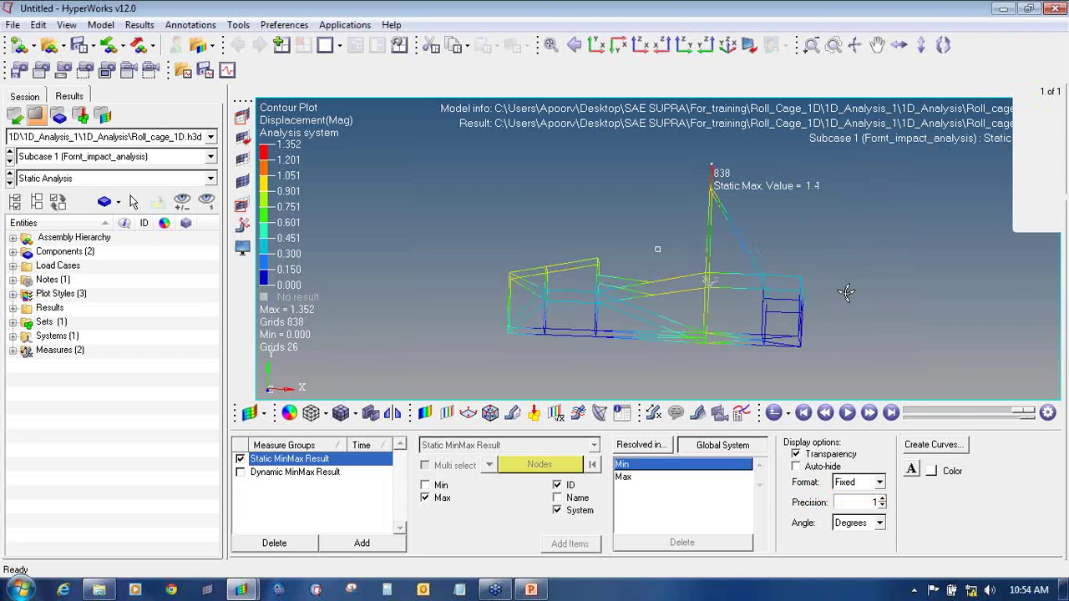
{"action": "left_click", "coordinate": [12, 280]}
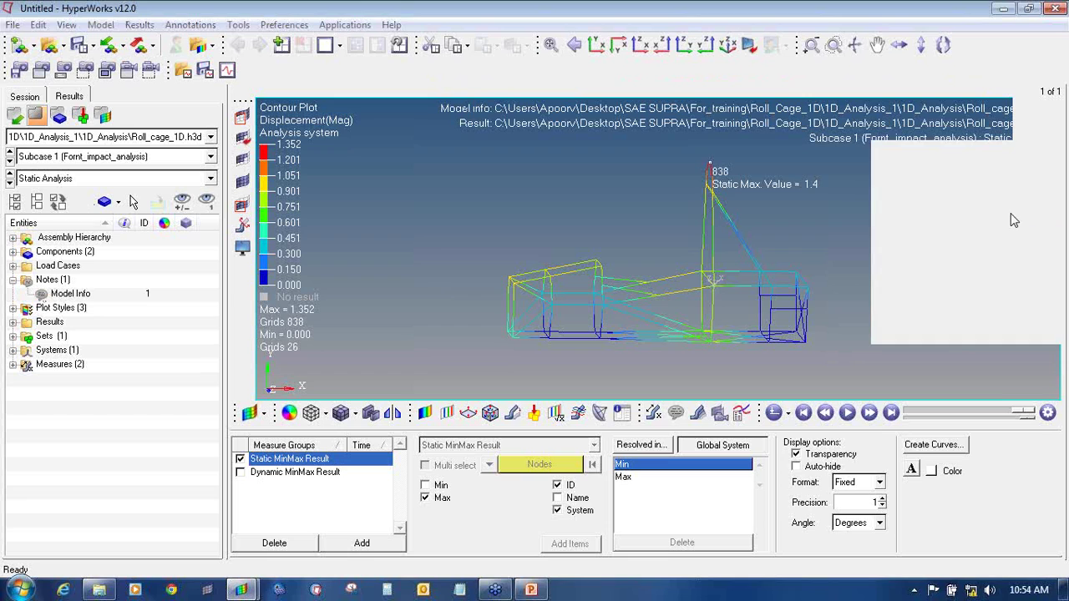
{"action": "mouse_move", "coordinate": [457, 99]}
{"action": "left_mouse_down"}
{"action": "mouse_move", "coordinate": [433, 100]}
{"action": "mouse_move", "coordinate": [751, 123]}
{"action": "mouse_move", "coordinate": [960, 167]}
{"action": "mouse_move", "coordinate": [1034, 167]}
{"action": "left_mouse_up"}
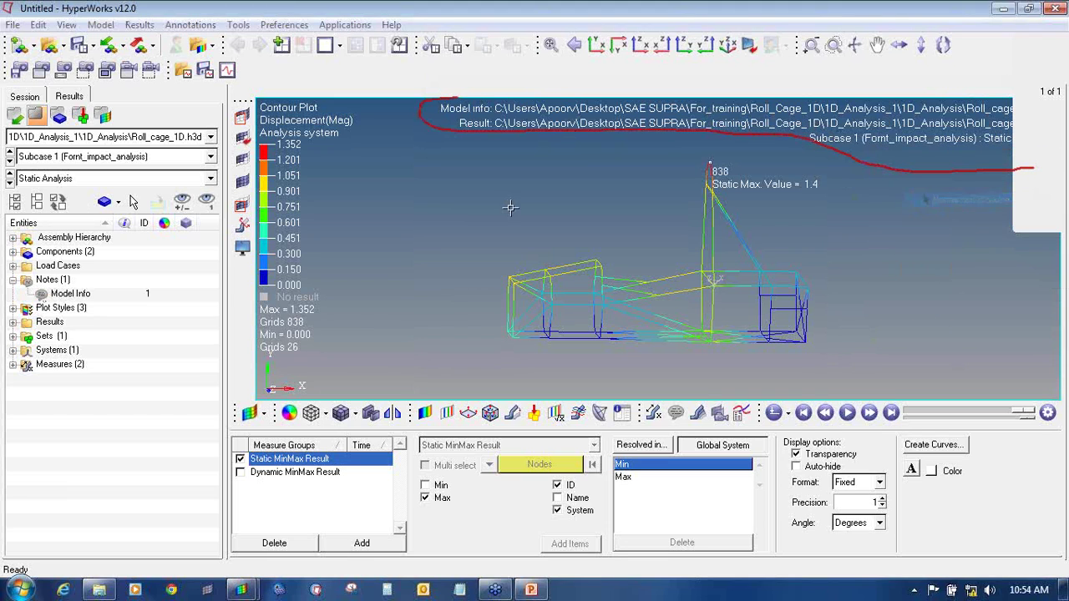
{"action": "left_click", "coordinate": [12, 280]}
{"action": "left_click", "coordinate": [13, 280]}
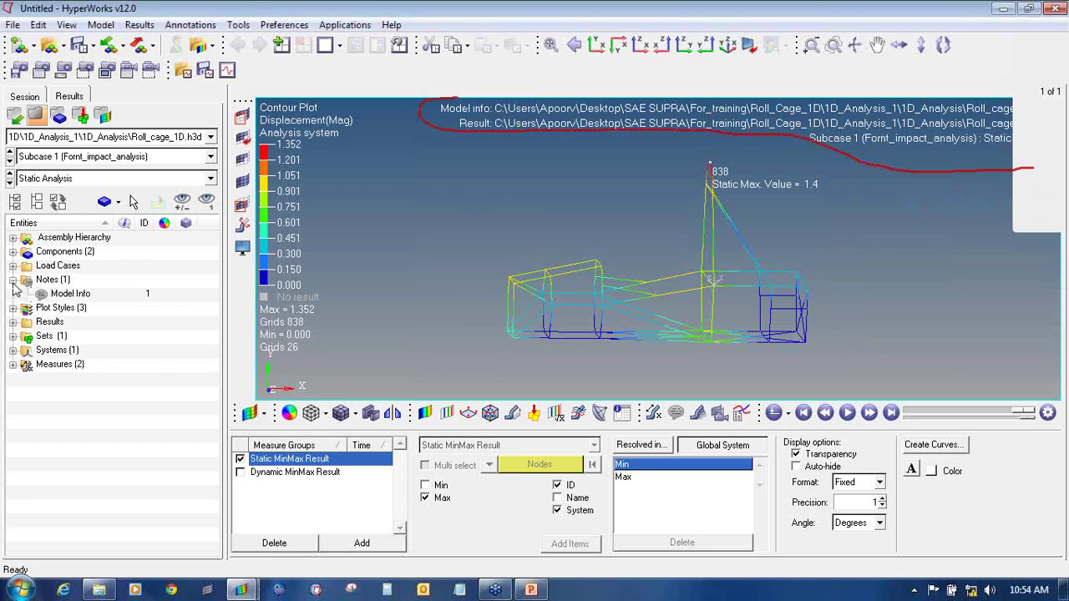
{"action": "left_click", "coordinate": [43, 295]}
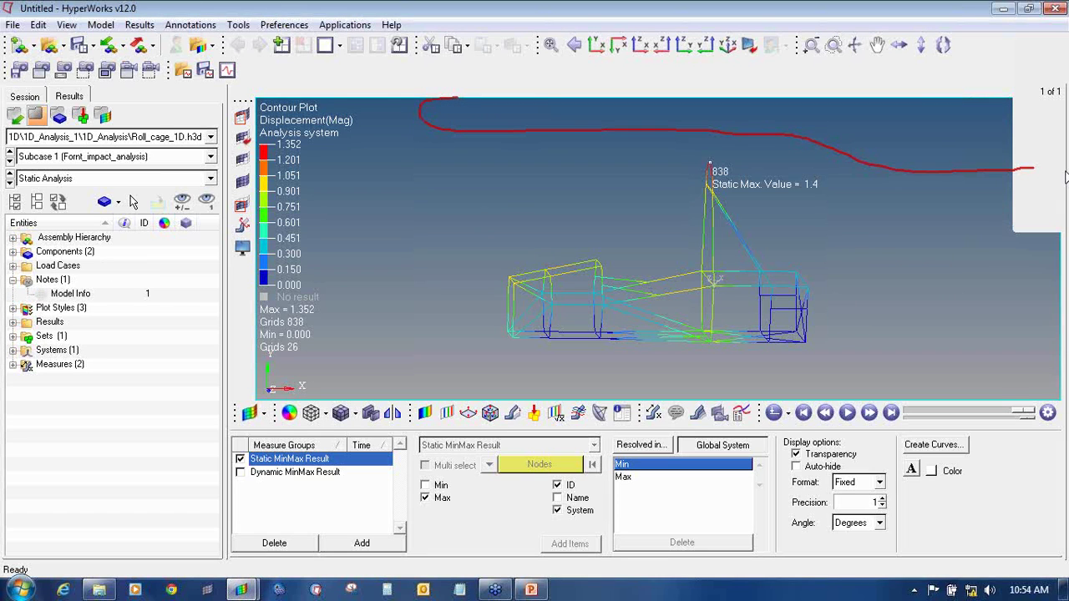
{"action": "left_click", "coordinate": [1065, 176]}
{"action": "left_click", "coordinate": [1006, 274]}
Step: Enlarge the roll cage and turn it to an angled view showing the whole frame and maximum value label
{"action": "mouse_move", "coordinate": [813, 242]}
{"action": "right_mouse_down", "text": "ctrl"}
{"action": "mouse_move", "coordinate": [835, 227]}
{"action": "mouse_move", "coordinate": [900, 233]}
{"action": "right_mouse_up", "text": "ctrl"}
{"action": "scroll", "coordinate": [835, 227], "scroll_direction": "up", "scroll_amount": 2, "text": "ctrl"}
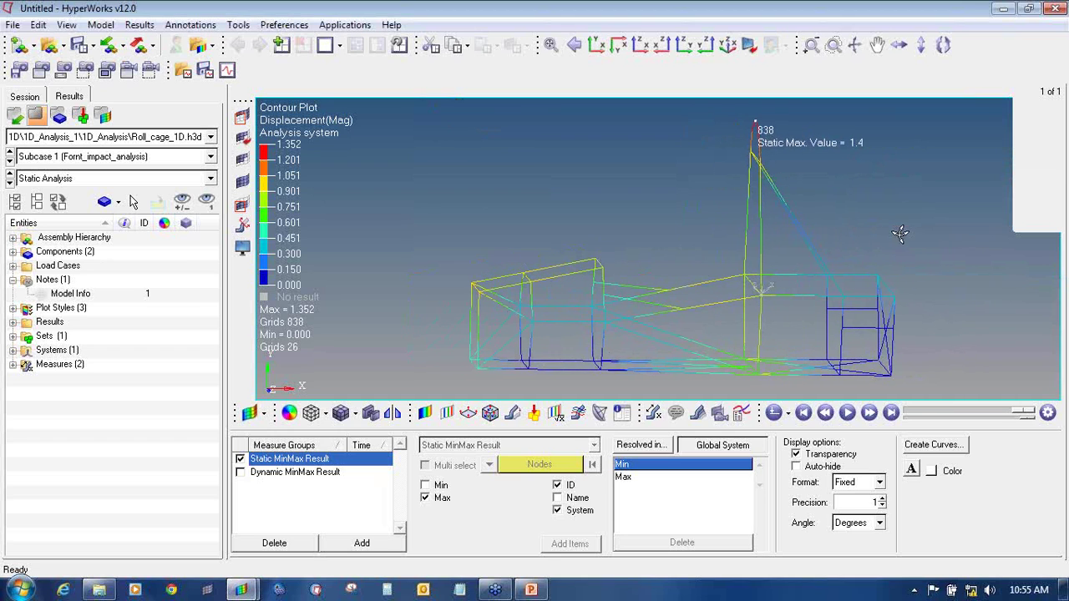
{"action": "left_click_drag", "start_coordinate": [900, 234], "coordinate": [903, 236], "text": "ctrl"}
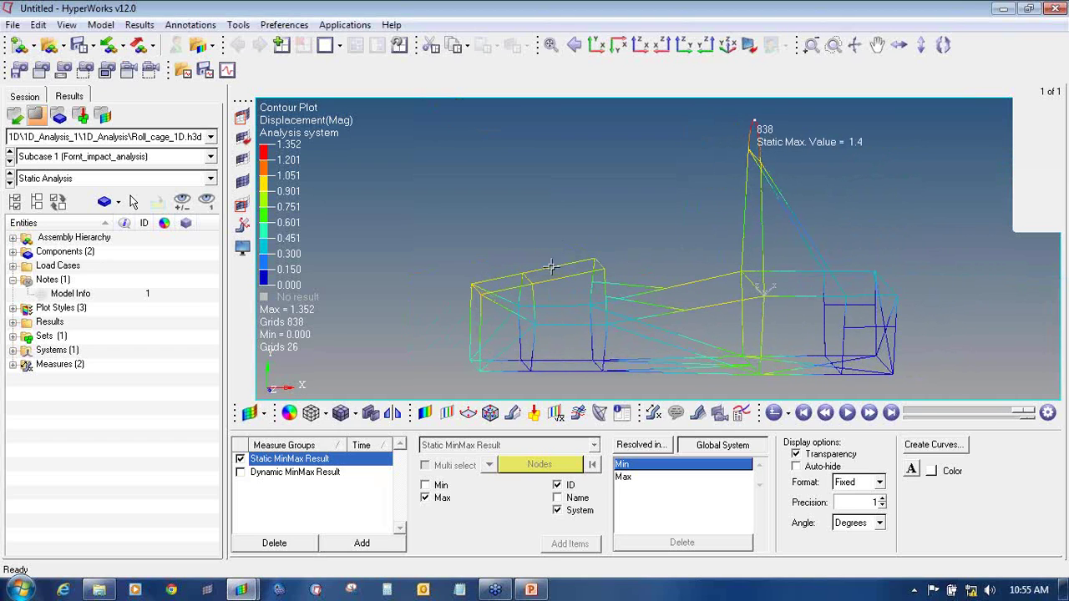
{"action": "left_click_drag", "start_coordinate": [647, 243], "coordinate": [664, 243], "text": "ctrl"}
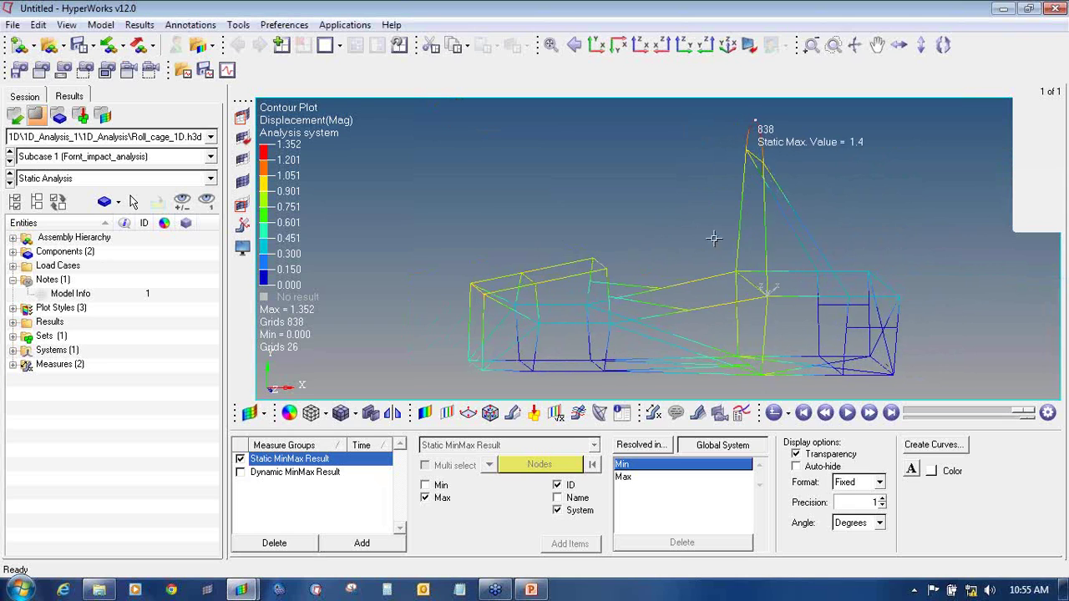
{"action": "right_click_drag", "start_coordinate": [990, 216], "coordinate": [949, 209], "text": "ctrl"}
{"action": "left_click_drag", "start_coordinate": [916, 243], "coordinate": [937, 258], "text": "ctrl"}
{"action": "left_click_drag", "start_coordinate": [444, 252], "coordinate": [516, 288], "text": "ctrl"}
{"action": "left_click_drag", "start_coordinate": [632, 285], "coordinate": [611, 289], "text": "ctrl"}
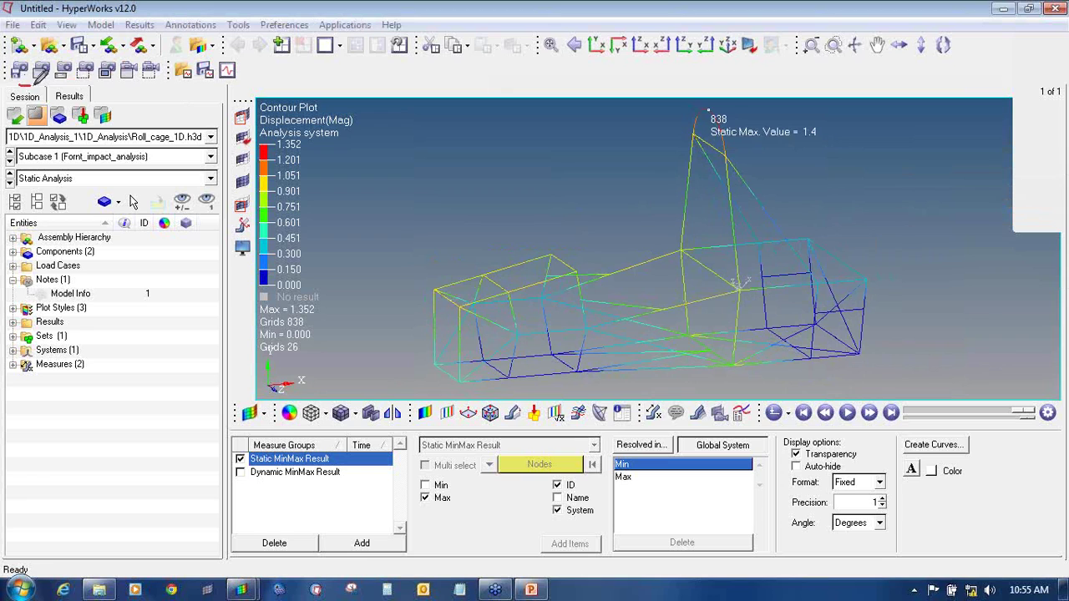
{"action": "mouse_move", "coordinate": [100, 84]}
{"action": "left_mouse_down"}
{"action": "mouse_move", "coordinate": [218, 85]}
{"action": "mouse_move", "coordinate": [7, 85]}
{"action": "mouse_move", "coordinate": [20, 85]}
{"action": "left_mouse_up"}
{"action": "mouse_move", "coordinate": [90, 58]}
{"action": "left_mouse_down"}
{"action": "mouse_move", "coordinate": [75, 74]}
{"action": "mouse_move", "coordinate": [93, 82]}
{"action": "mouse_move", "coordinate": [98, 66]}
{"action": "mouse_move", "coordinate": [85, 57]}
{"action": "left_mouse_up"}
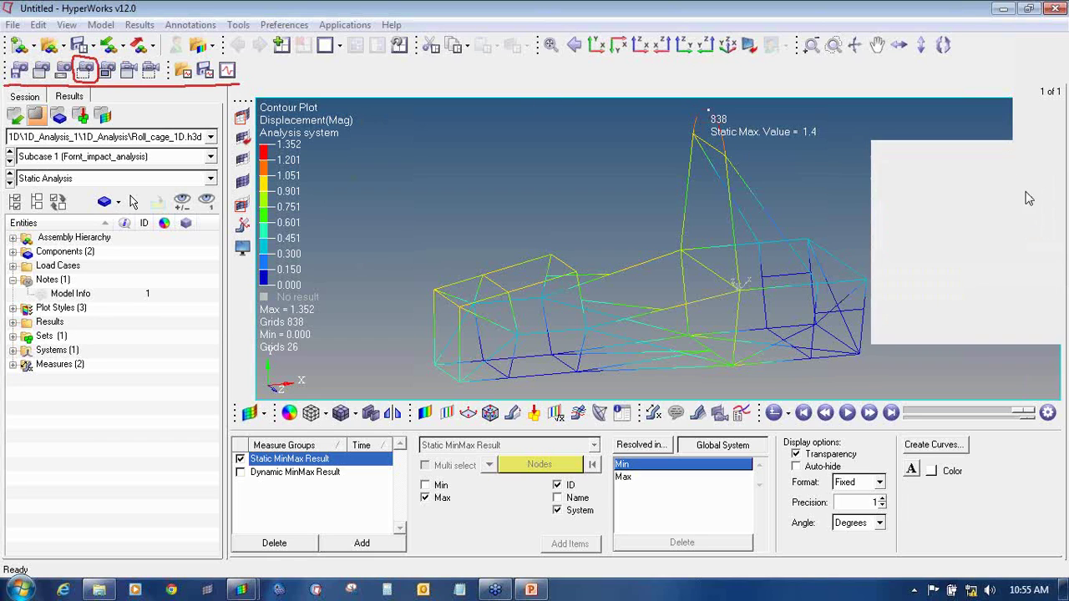
{"action": "left_click", "coordinate": [84, 70]}
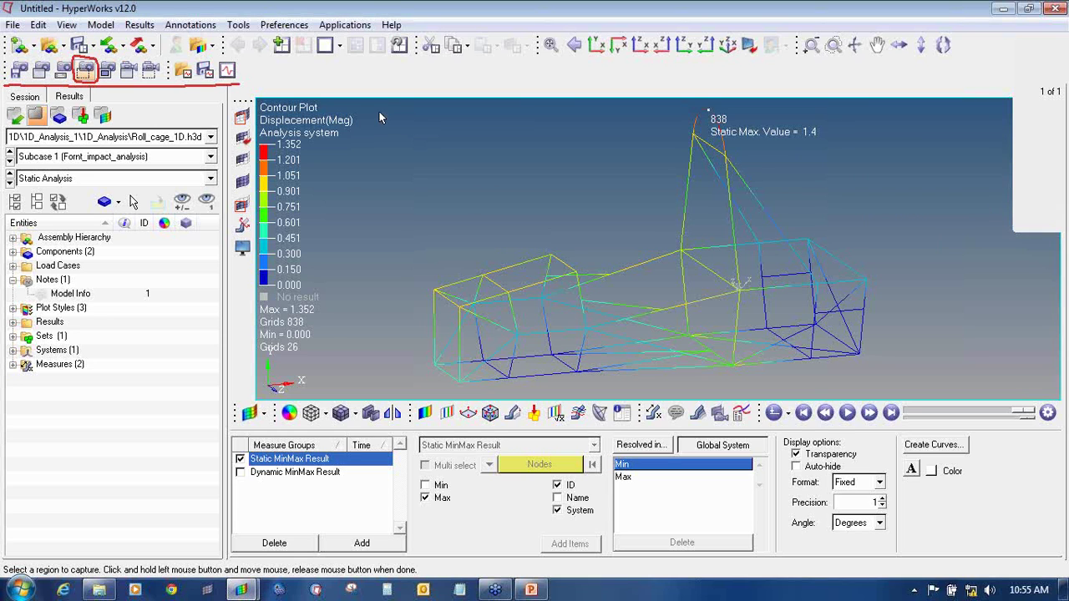
{"action": "left_click", "coordinate": [90, 68]}
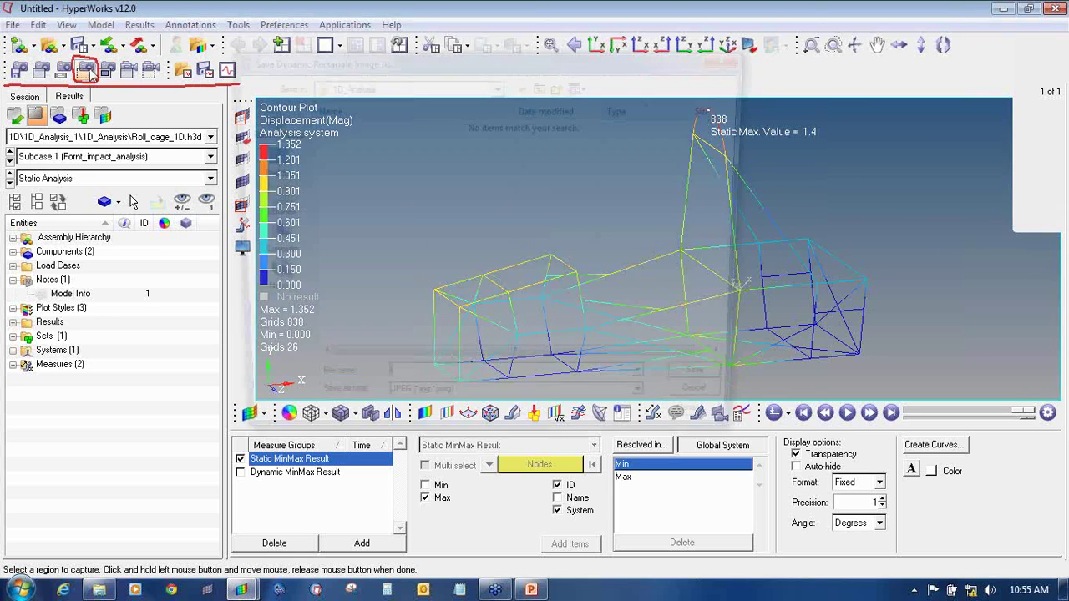
{"action": "left_click", "coordinate": [732, 58]}
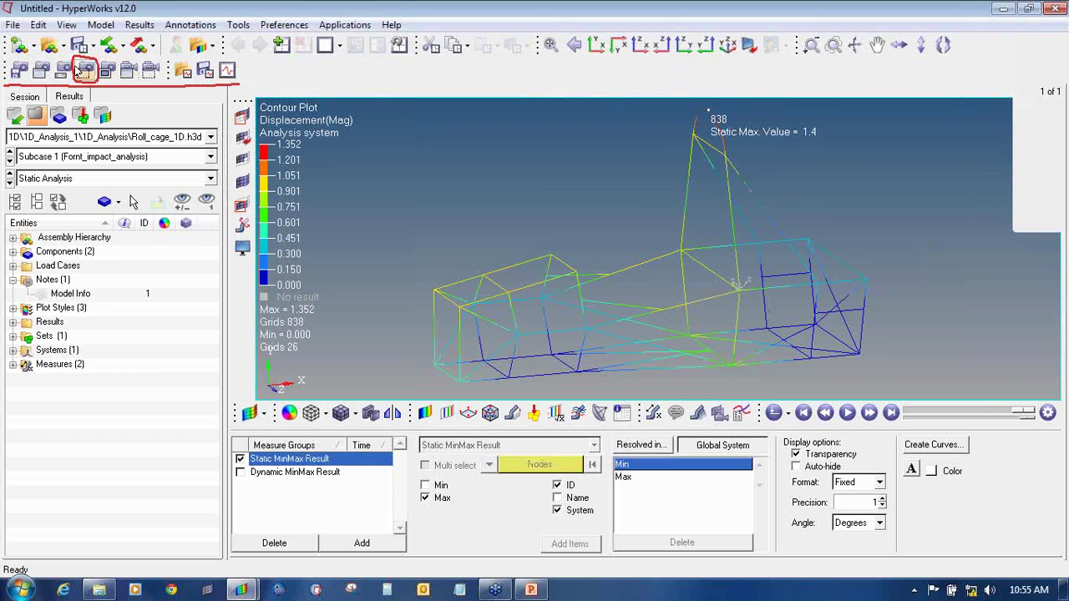
Step: Capture a rectangular region around the roll cage and save it to the desktop as a JPEG named front_impact_analysis
{"action": "left_click", "coordinate": [85, 70]}
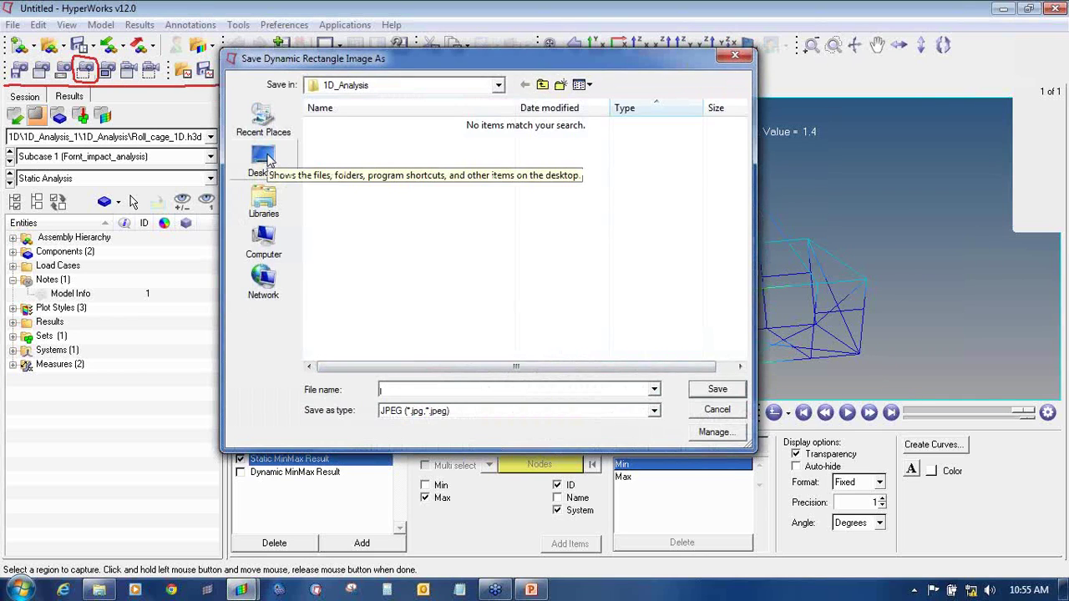
{"action": "left_click", "coordinate": [276, 165]}
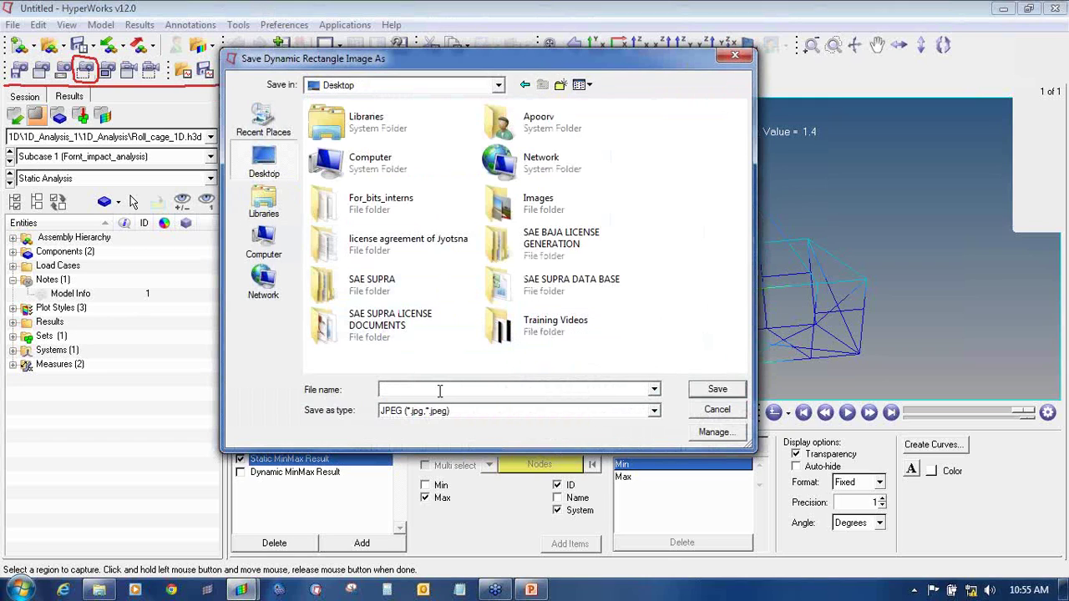
{"action": "type", "text": "front_impact_analysis"}
{"action": "key", "text": "Return"}
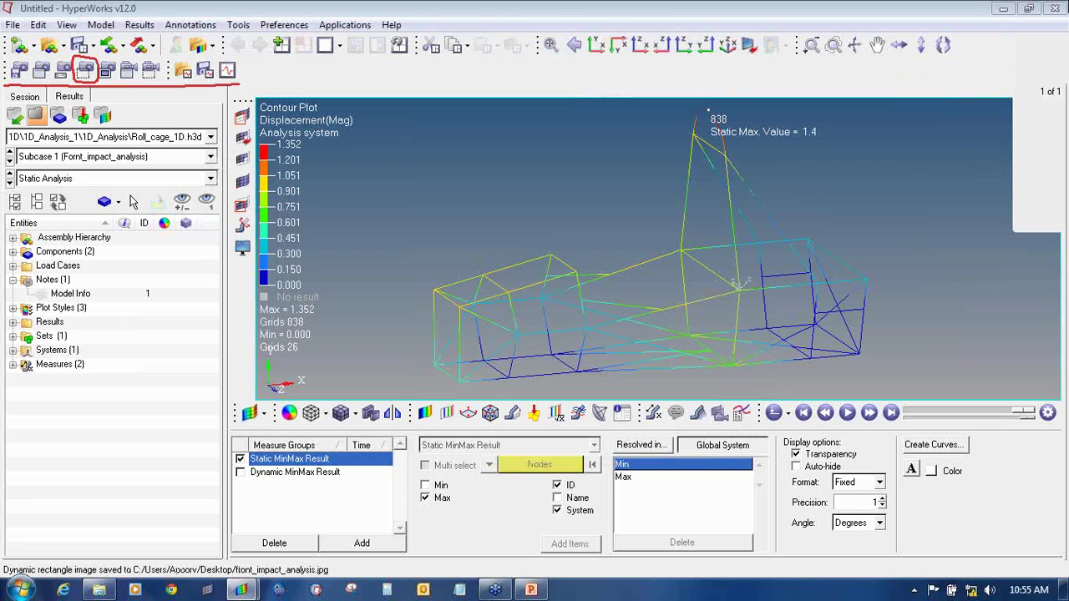
Step: Minimize the open windows and open the front_impact_analysis image from the desktop to inspect the capture
{"action": "left_click", "coordinate": [1005, 7]}
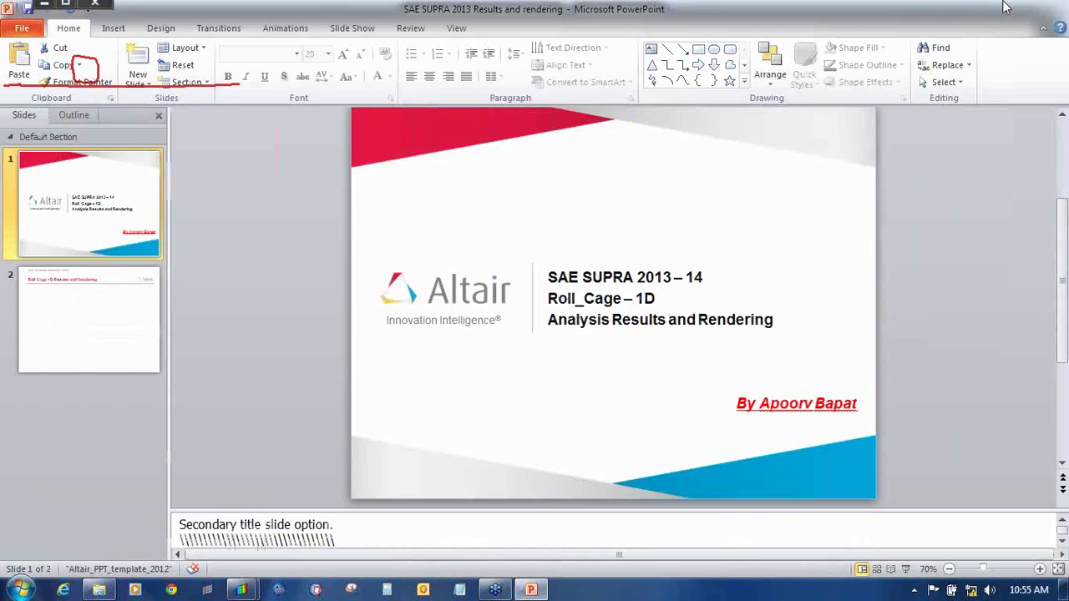
{"action": "left_click", "coordinate": [1005, 7]}
{"action": "double_click", "coordinate": [157, 340]}
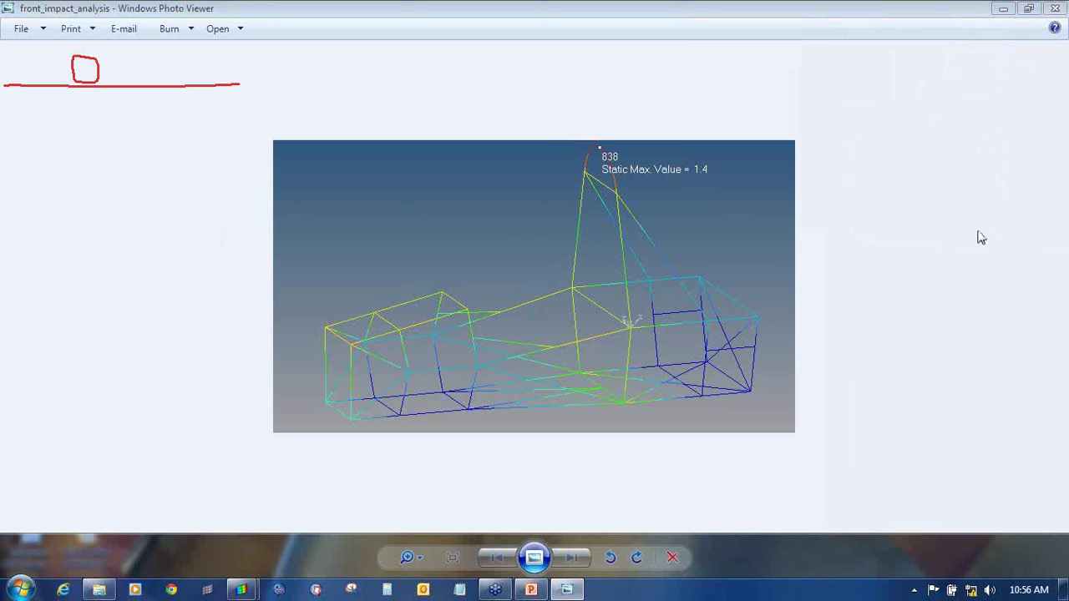
{"action": "right_click", "coordinate": [970, 278]}
{"action": "left_click", "coordinate": [970, 278]}
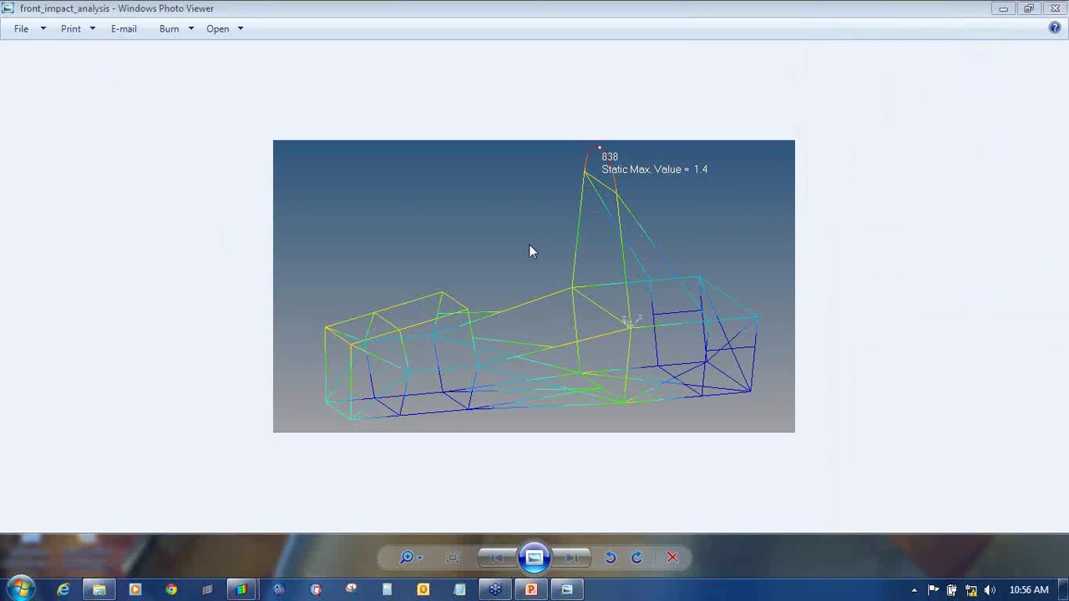
Step: Switch to PowerPoint, paste the front impact image on slide 2, shrink it to about 4.39 by 2.46 inches and place it beneath the title
{"action": "left_click", "coordinate": [531, 590]}
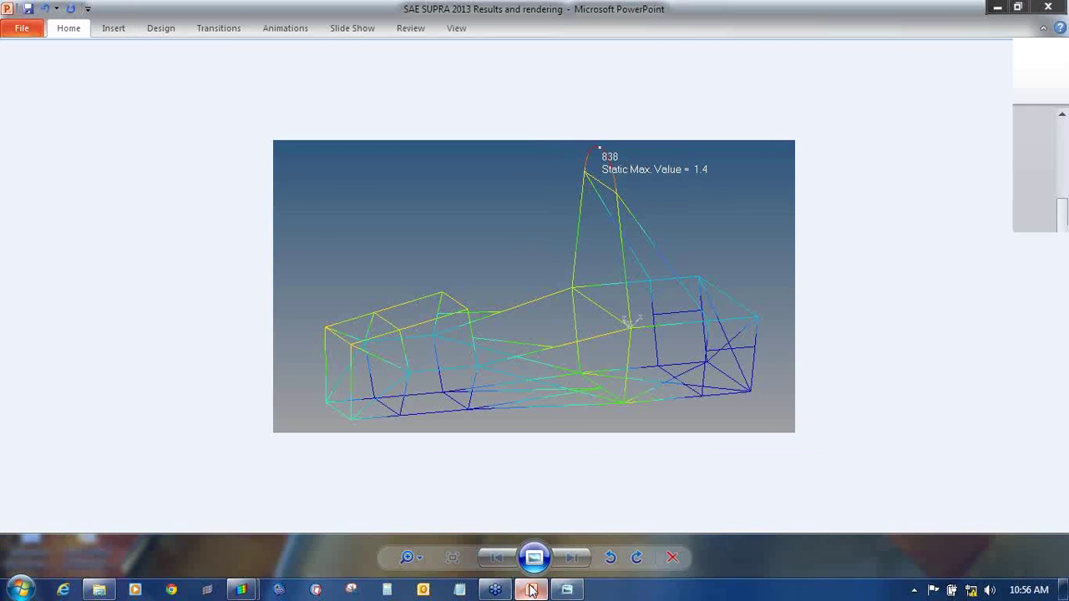
{"action": "scroll", "coordinate": [208, 347], "scroll_direction": "down", "scroll_amount": 1}
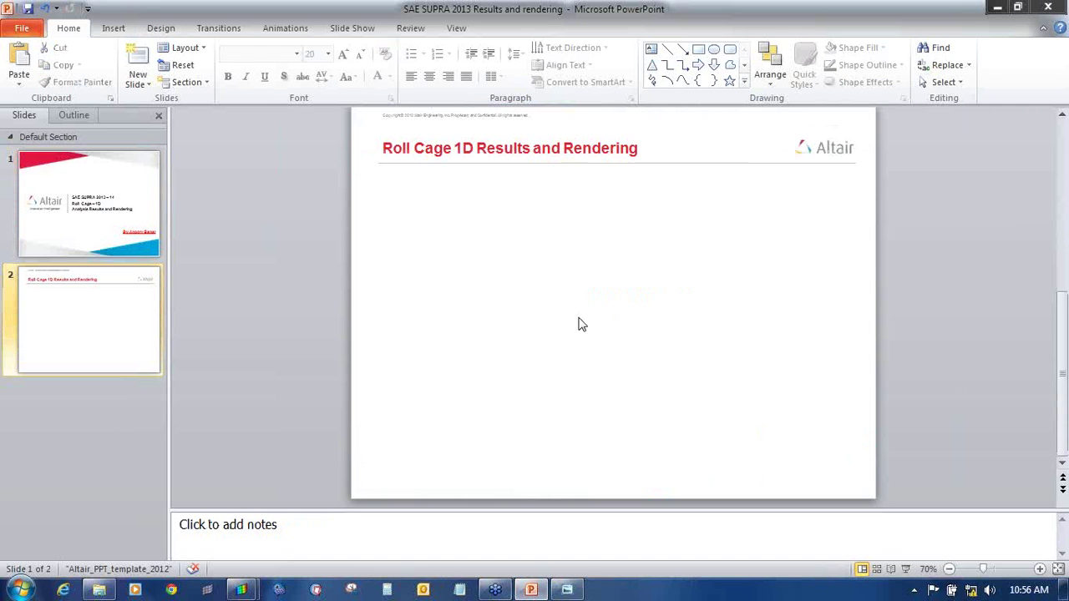
{"action": "key", "text": "ctrl+v"}
{"action": "left_click_drag", "start_coordinate": [857, 438], "coordinate": [558, 292]}
{"action": "right_click_drag", "start_coordinate": [500, 237], "coordinate": [508, 265]}
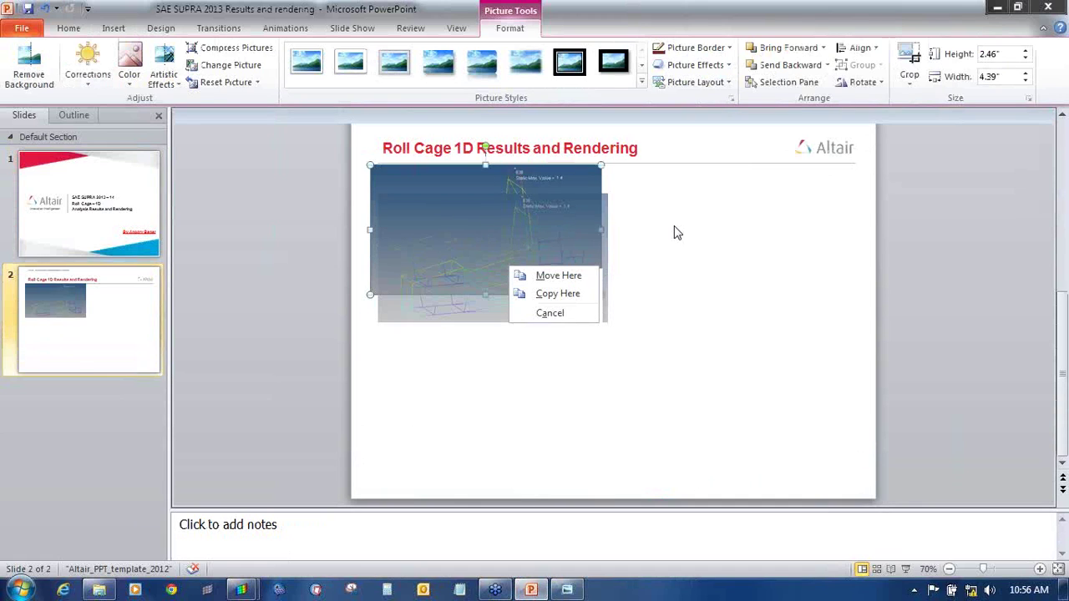
{"action": "left_click", "coordinate": [557, 275]}
{"action": "left_click", "coordinate": [615, 256]}
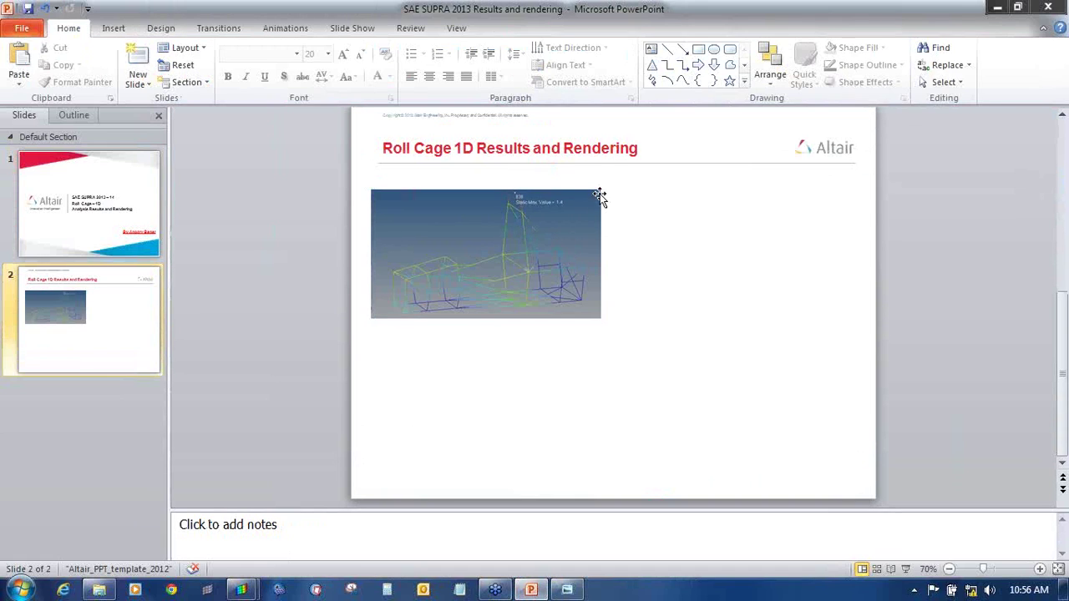
Step: Preview slide 2 as a full-screen slide show, return to editing and select the front impact picture
{"action": "left_click", "coordinate": [905, 568]}
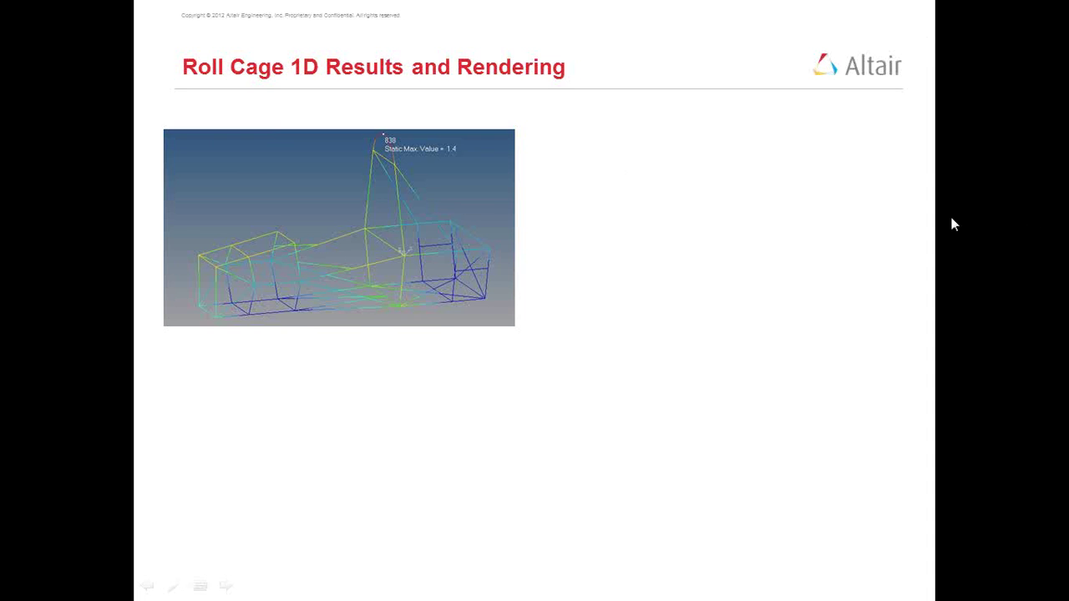
{"action": "key", "text": "Escape"}
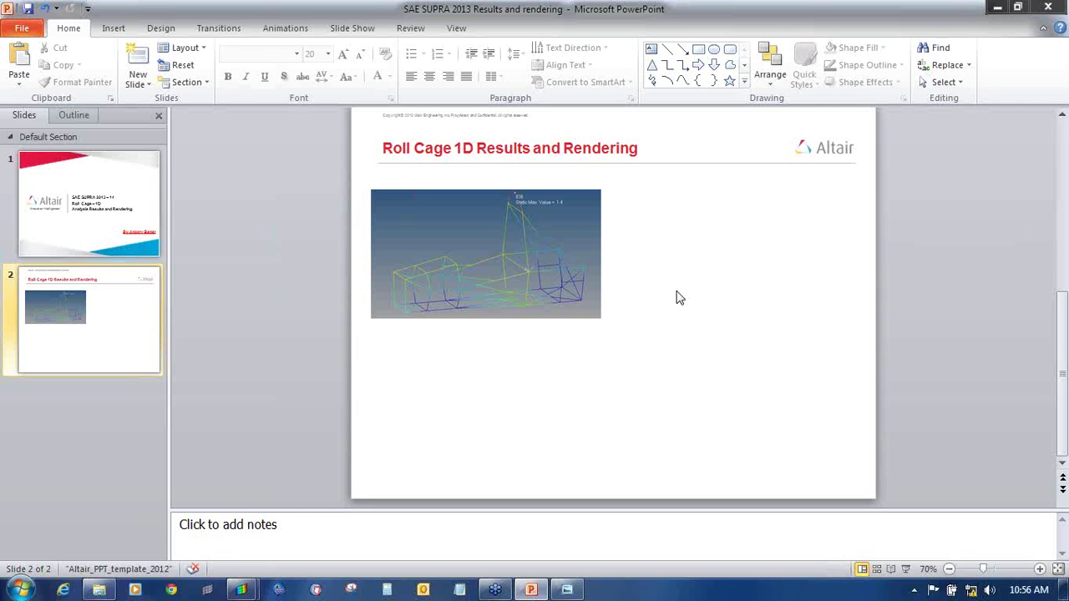
{"action": "left_click", "coordinate": [478, 249]}
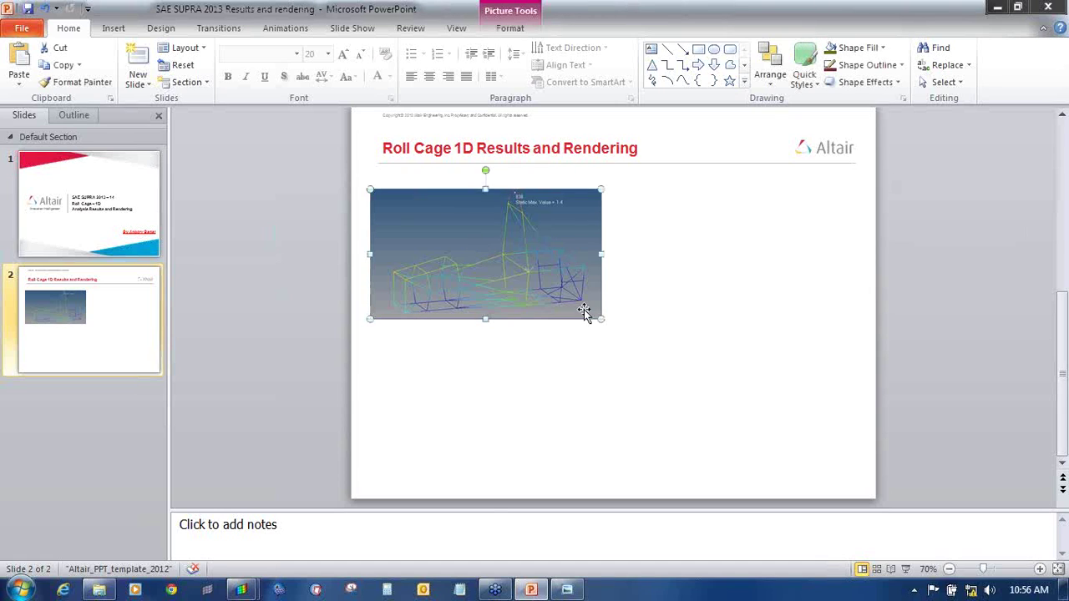
Step: Close the empty HyperWorks session, switch to the roll cage session and display Subcase 2 (Side_impact)
{"action": "mouse_move", "coordinate": [240, 590]}
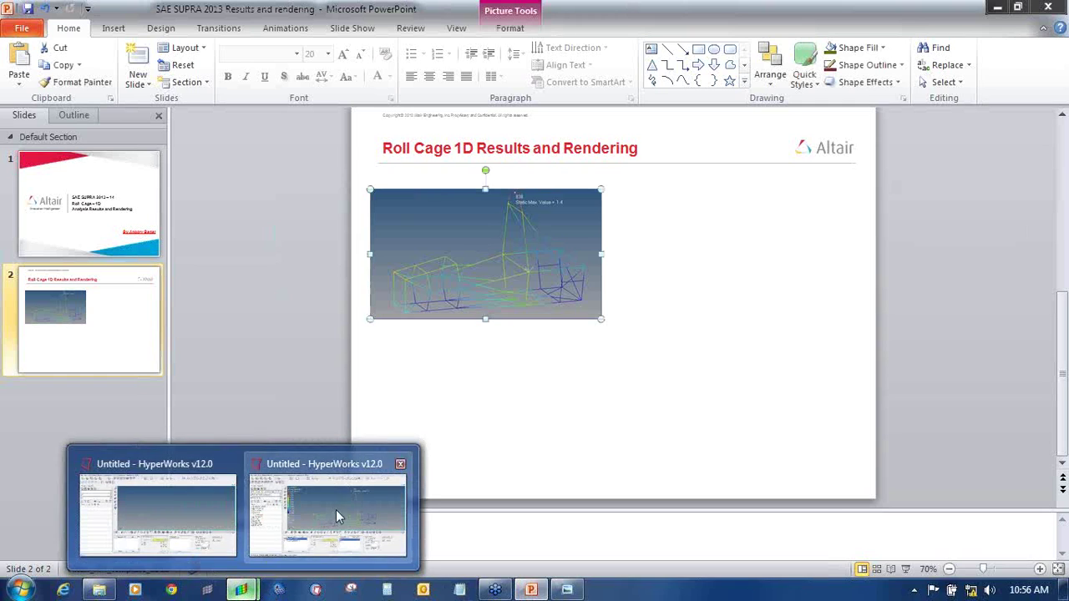
{"action": "mouse_move", "coordinate": [222, 465]}
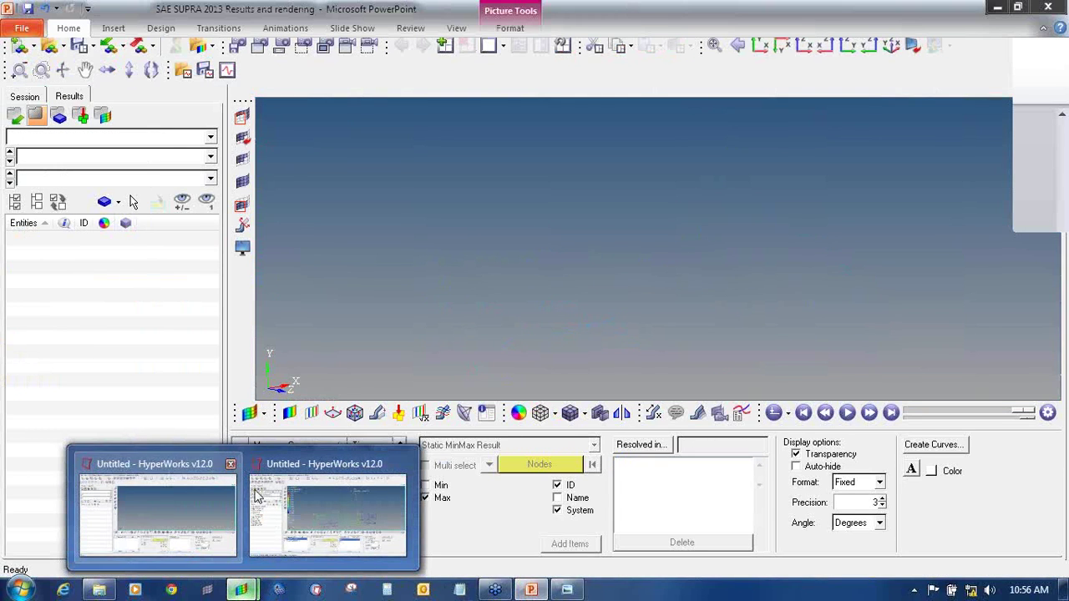
{"action": "left_click", "coordinate": [230, 464]}
{"action": "left_click", "coordinate": [242, 513]}
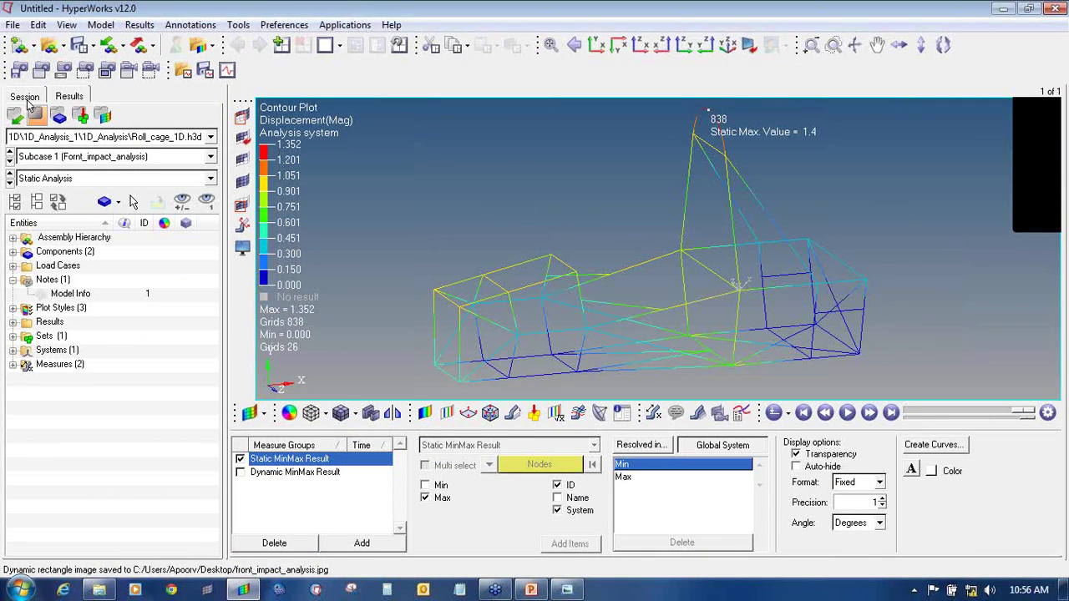
{"action": "left_click", "coordinate": [10, 162]}
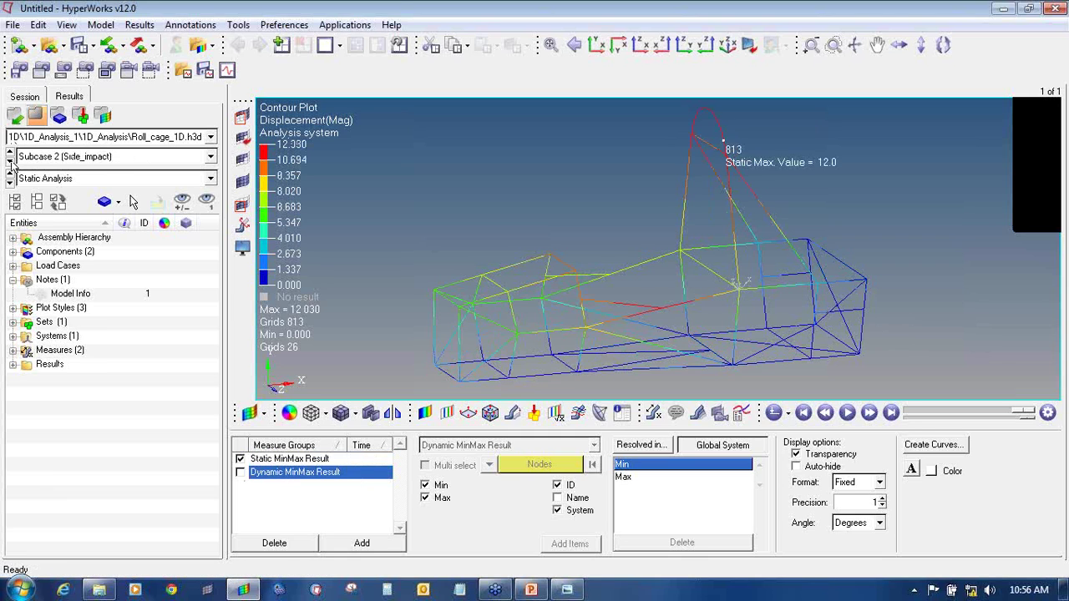
Step: Capture a rectangular region around the side impact roll cage and save it to the desktop as a JPEG named Side_impact
{"action": "left_click", "coordinate": [84, 70]}
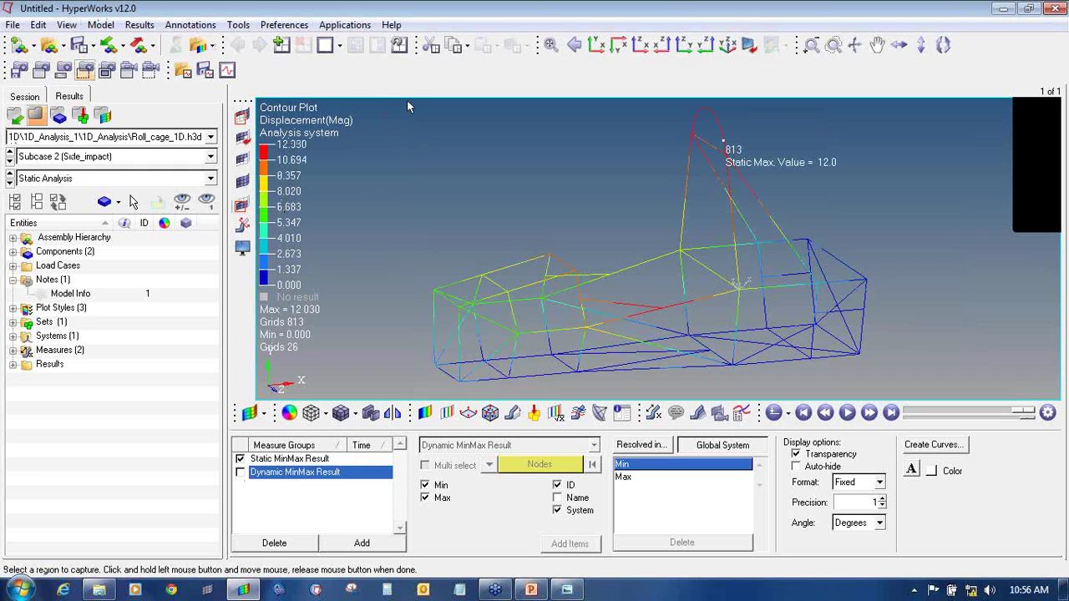
{"action": "left_click_drag", "start_coordinate": [407, 100], "coordinate": [881, 395]}
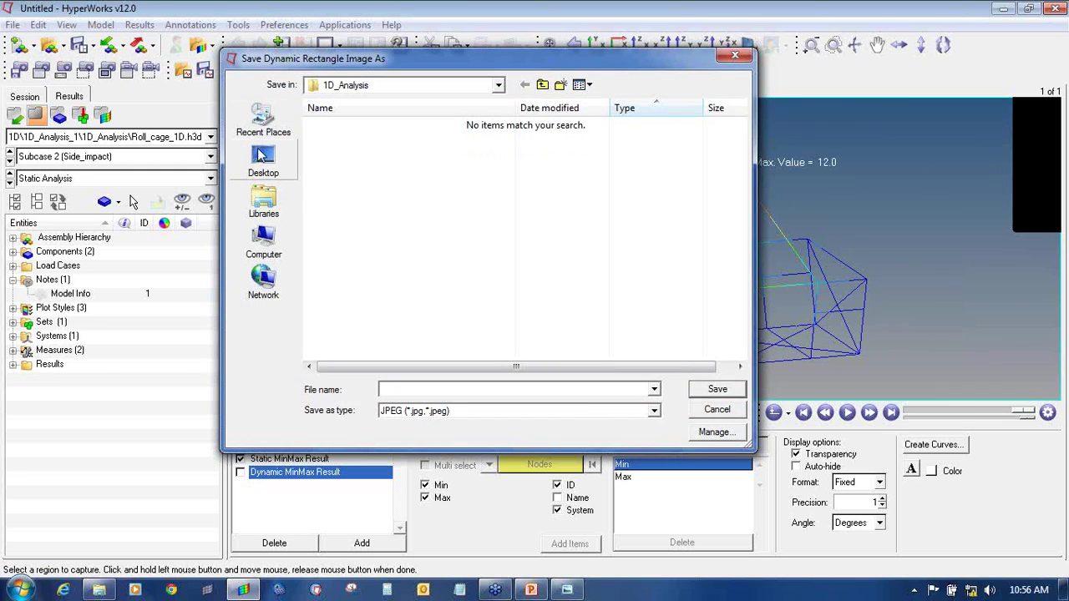
{"action": "left_click", "coordinate": [264, 162]}
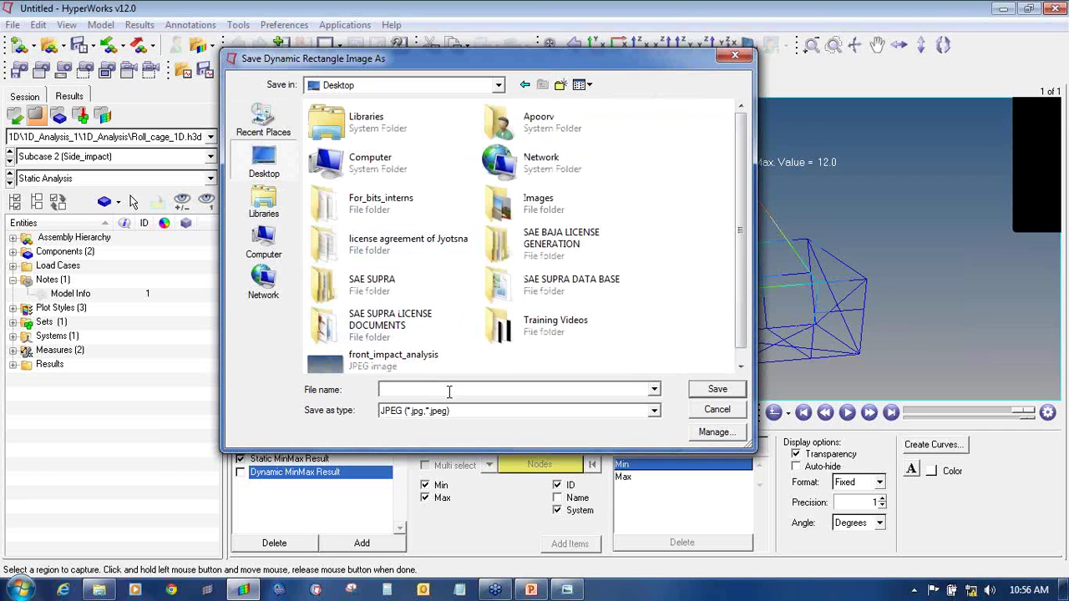
{"action": "type", "text": "SIde"}
{"action": "key", "text": "BackSpace"}
{"action": "key", "text": "BackSpace"}
{"action": "key", "text": "BackSpace"}
{"action": "type", "text": "ide"}
{"action": "key", "text": "Return"}
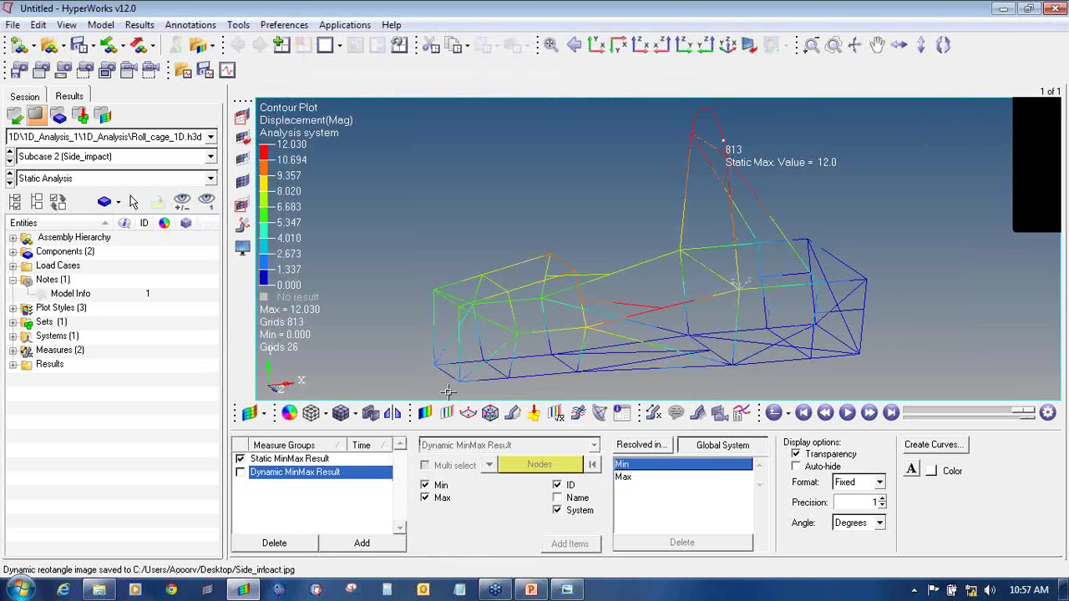
Step: Minimize HyperWorks and PowerPoint, close the front impact image and open the Side_impact image from the desktop
{"action": "left_click", "coordinate": [999, 5]}
{"action": "left_click", "coordinate": [999, 5]}
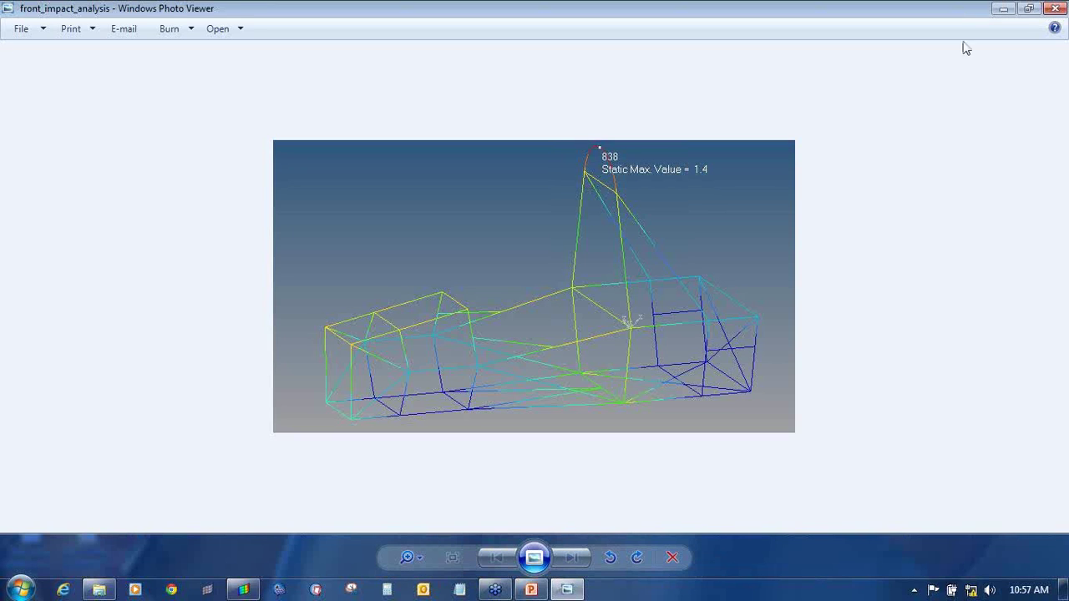
{"action": "left_click", "coordinate": [1055, 8]}
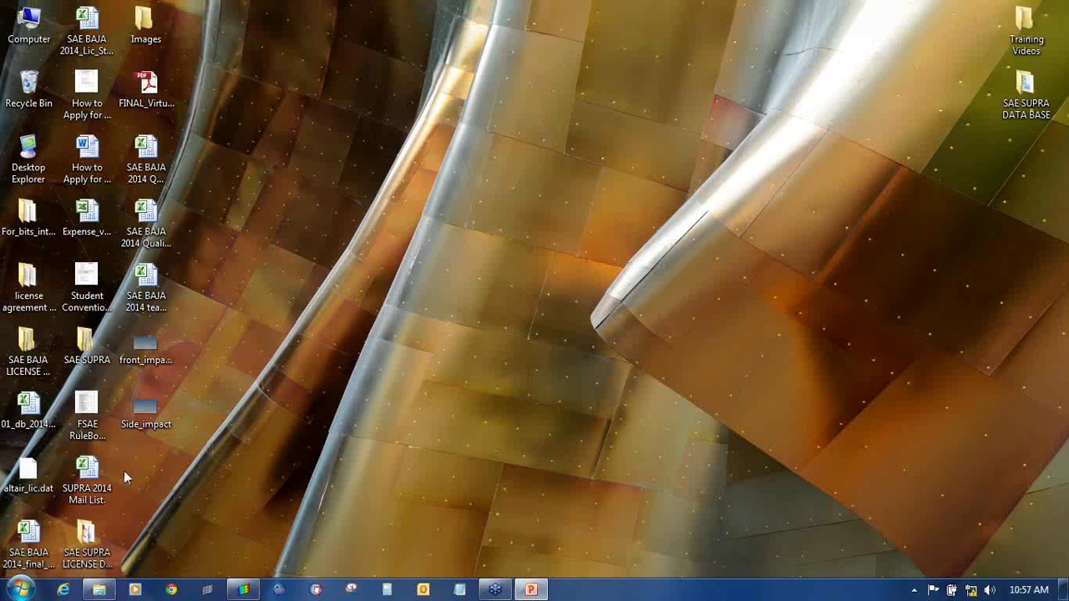
{"action": "double_click", "coordinate": [154, 424]}
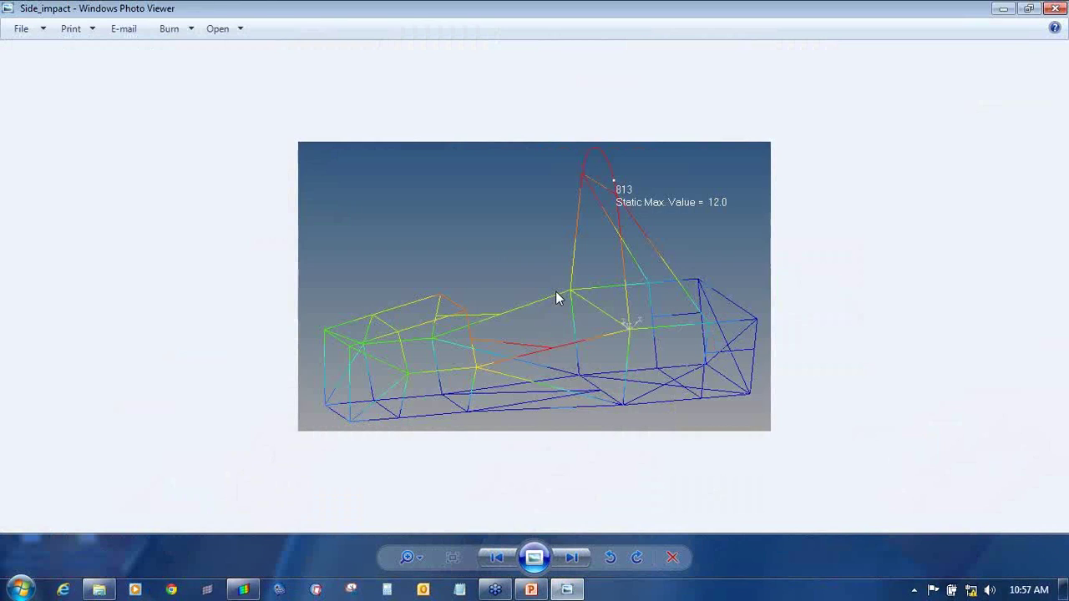
Step: Paste the side impact image on slide 2 in PowerPoint, match its width to the front impact picture and place it alongside
{"action": "left_click", "coordinate": [530, 589]}
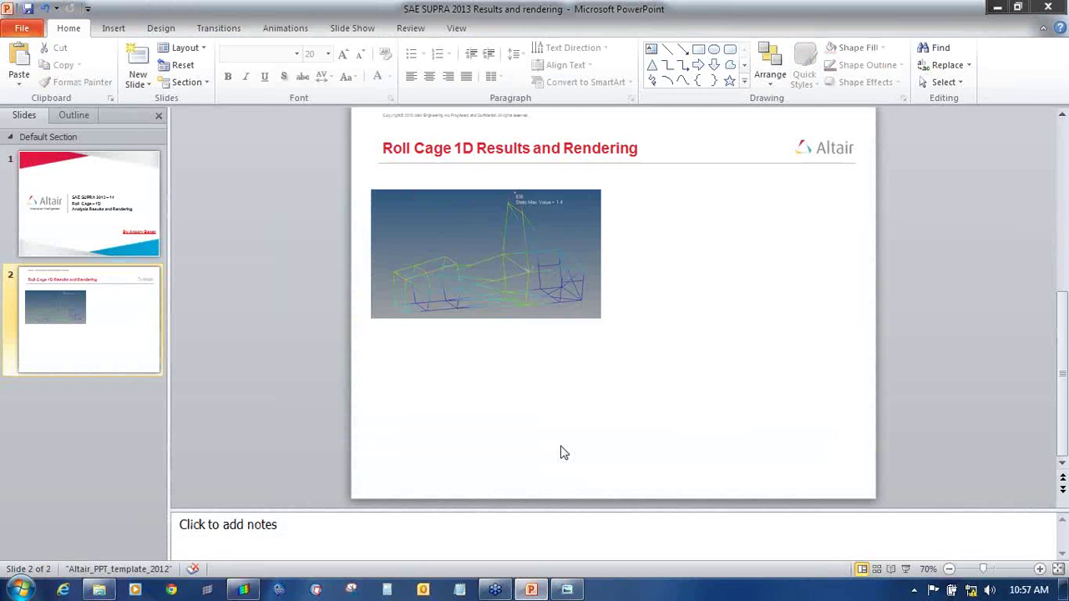
{"action": "key", "text": "ctrl+v"}
{"action": "left_click_drag", "start_coordinate": [602, 273], "coordinate": [582, 319]}
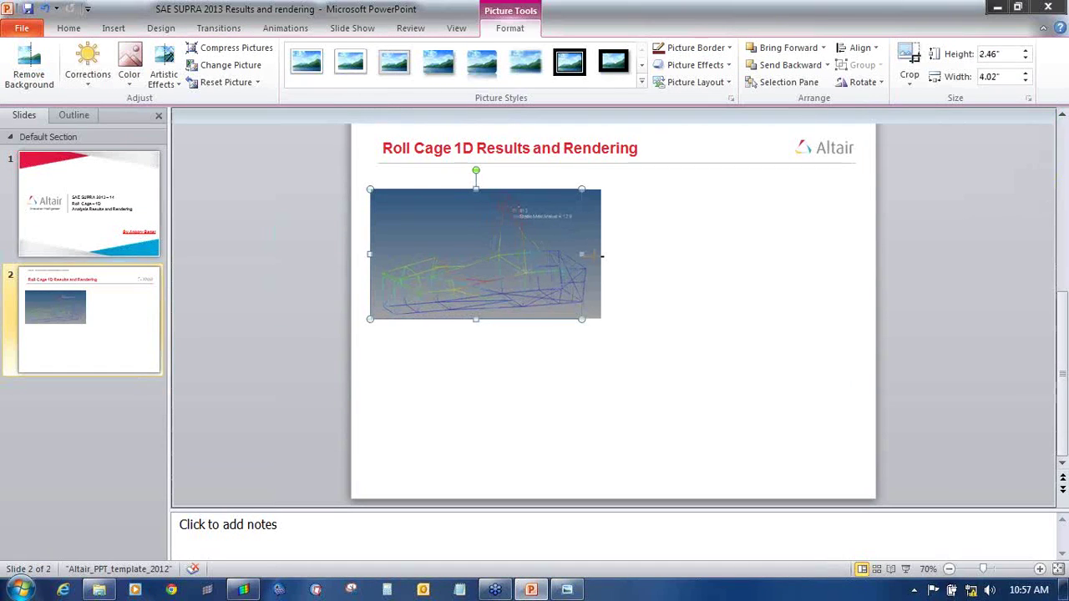
{"action": "left_click_drag", "start_coordinate": [602, 255], "coordinate": [601, 256]}
{"action": "left_click_drag", "start_coordinate": [516, 245], "coordinate": [759, 245]}
{"action": "left_click", "coordinate": [729, 389]}
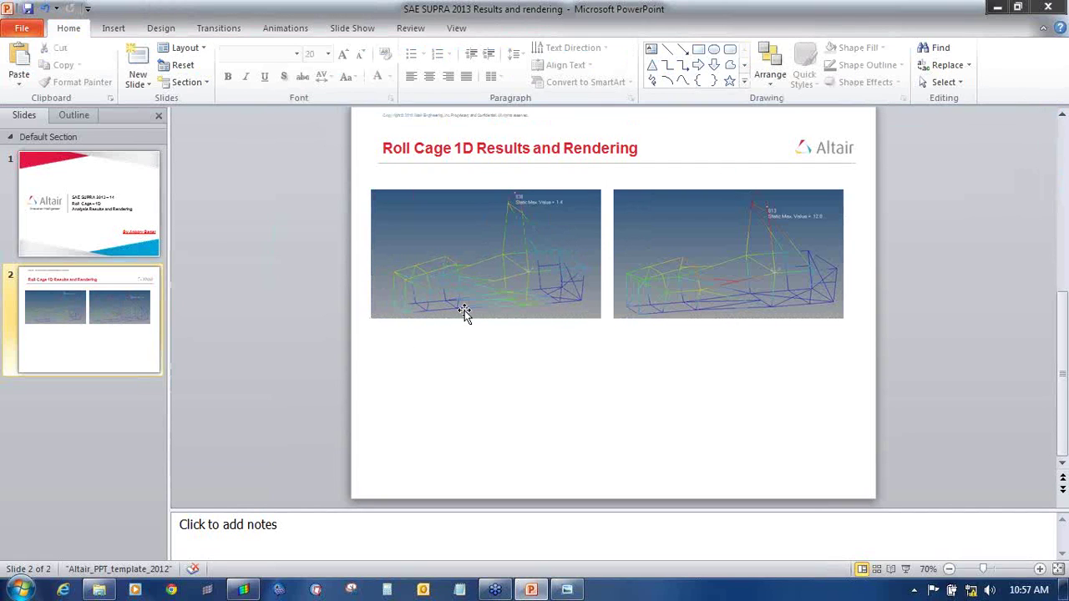
Step: Switch to HyperWorks, display Subcase 3 (Torsional_analysis) and bring up the contour settings
{"action": "left_click", "coordinate": [243, 590]}
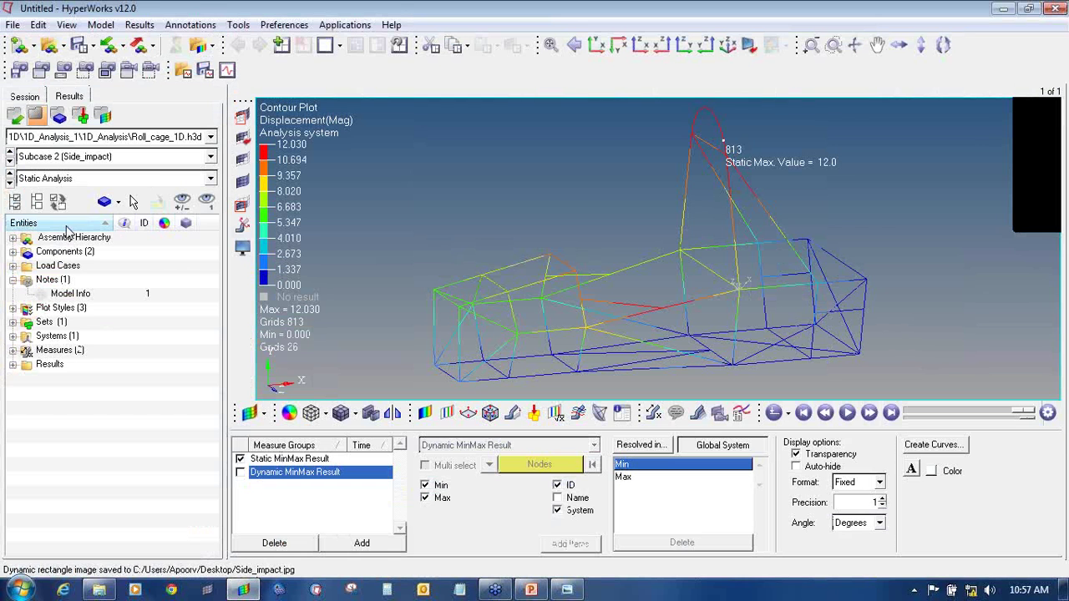
{"action": "left_click", "coordinate": [10, 162]}
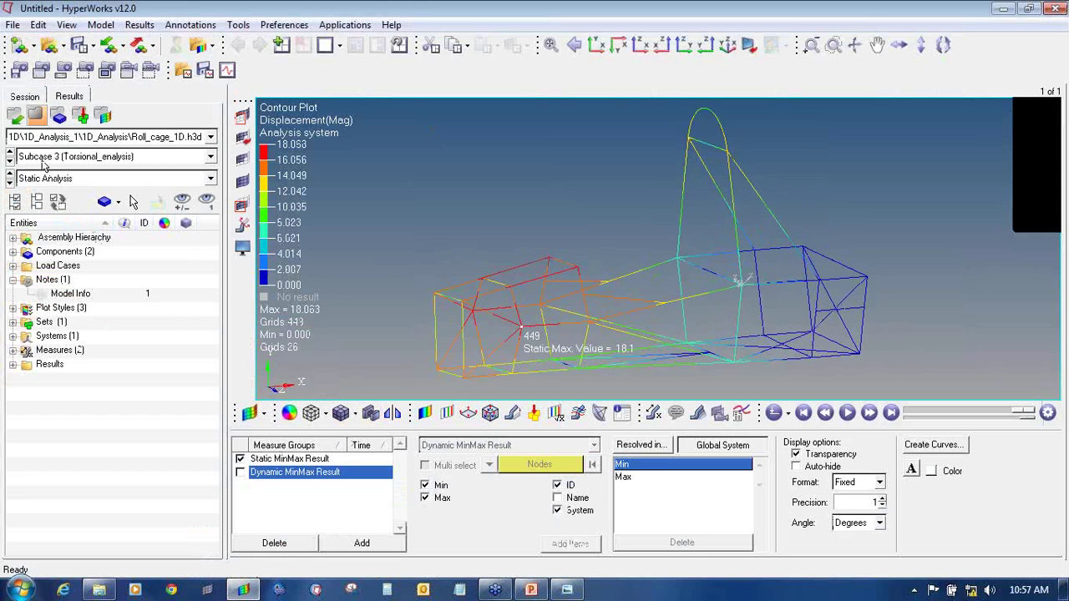
{"action": "left_click", "coordinate": [417, 419]}
{"action": "left_click", "coordinate": [346, 460]}
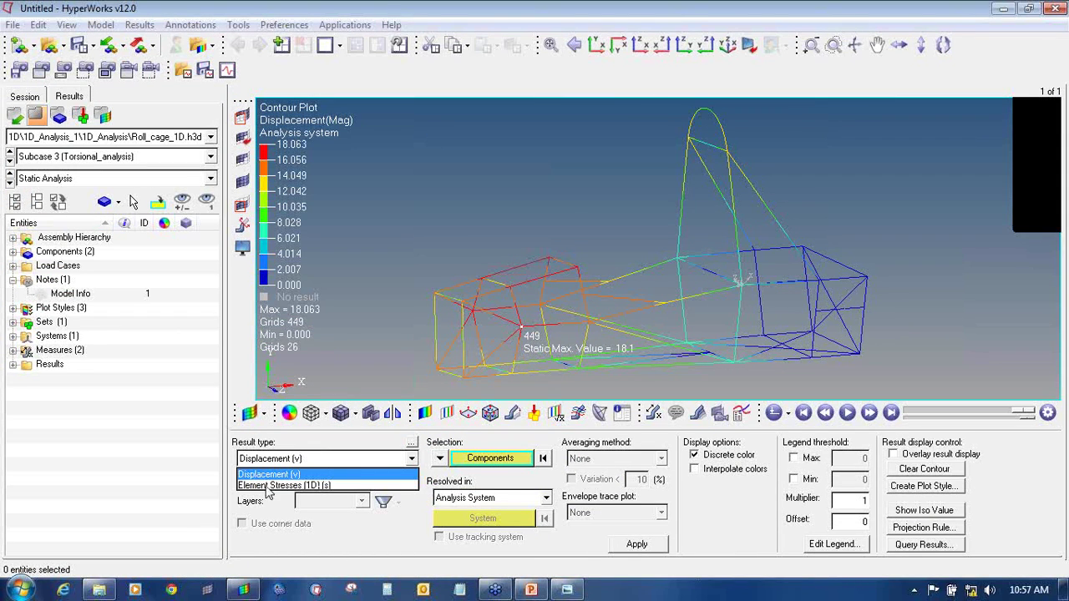
{"action": "left_click", "coordinate": [424, 413]}
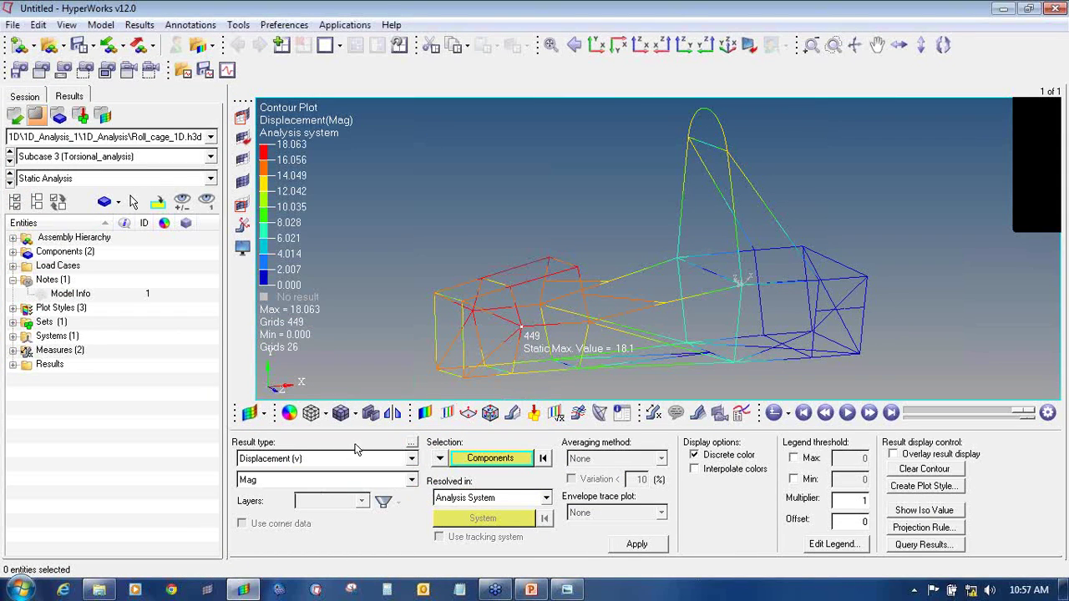
Step: Contour the roll cage with Element Stresses (1D), CBAR/CBEAM Axial Stress, using Simple averaging
{"action": "left_click", "coordinate": [333, 460]}
{"action": "left_click", "coordinate": [296, 485]}
{"action": "left_click", "coordinate": [296, 481]}
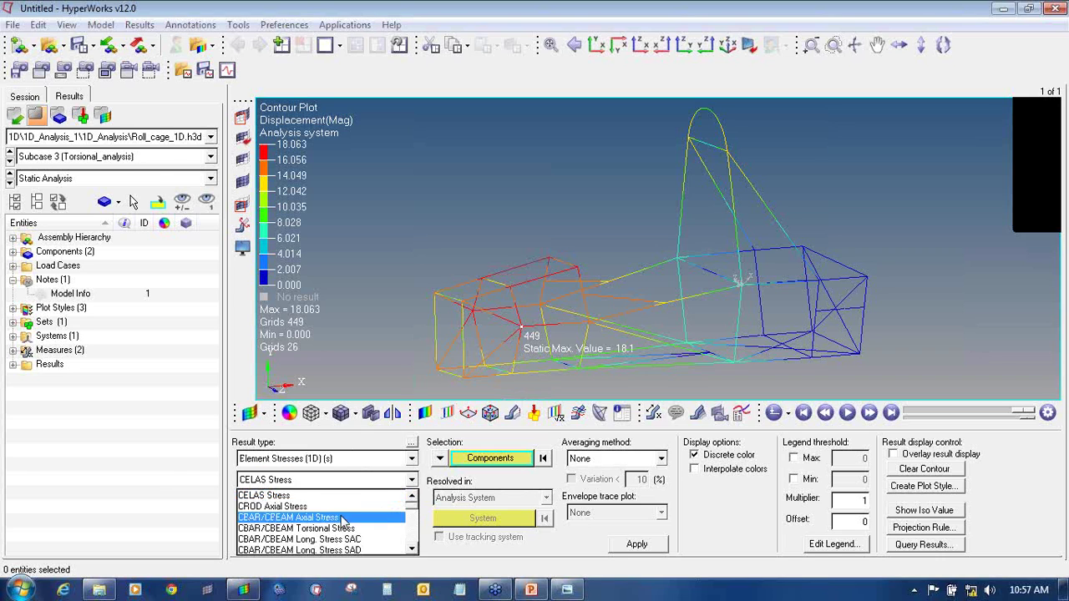
{"action": "left_click", "coordinate": [307, 518]}
{"action": "left_click", "coordinate": [589, 461]}
{"action": "left_click", "coordinate": [599, 489]}
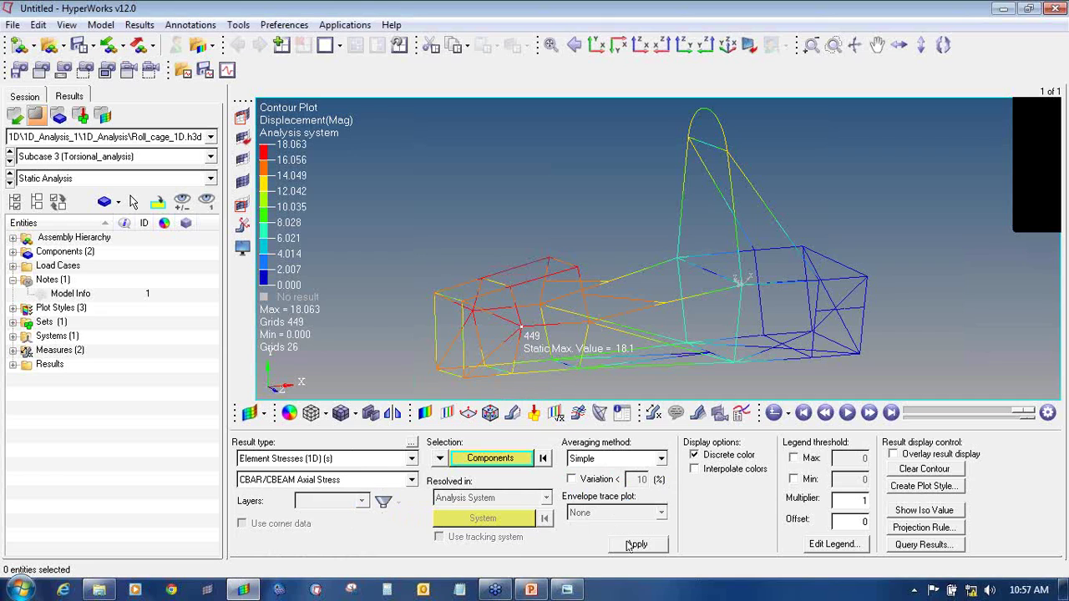
{"action": "left_click", "coordinate": [631, 545]}
{"action": "left_click_drag", "start_coordinate": [529, 239], "coordinate": [527, 245], "text": "ctrl"}
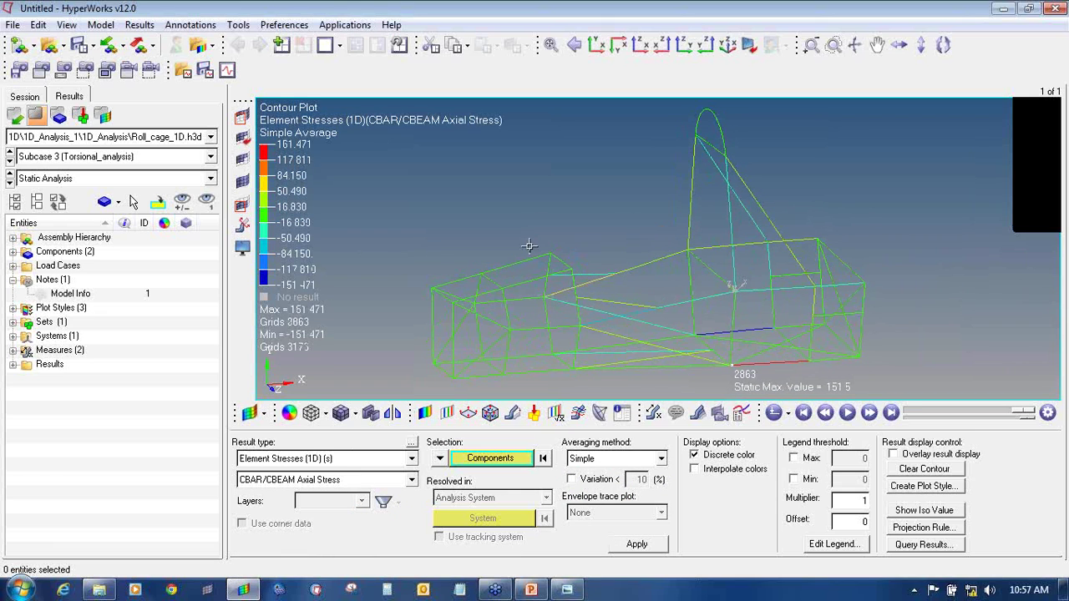
{"action": "left_click", "coordinate": [85, 69]}
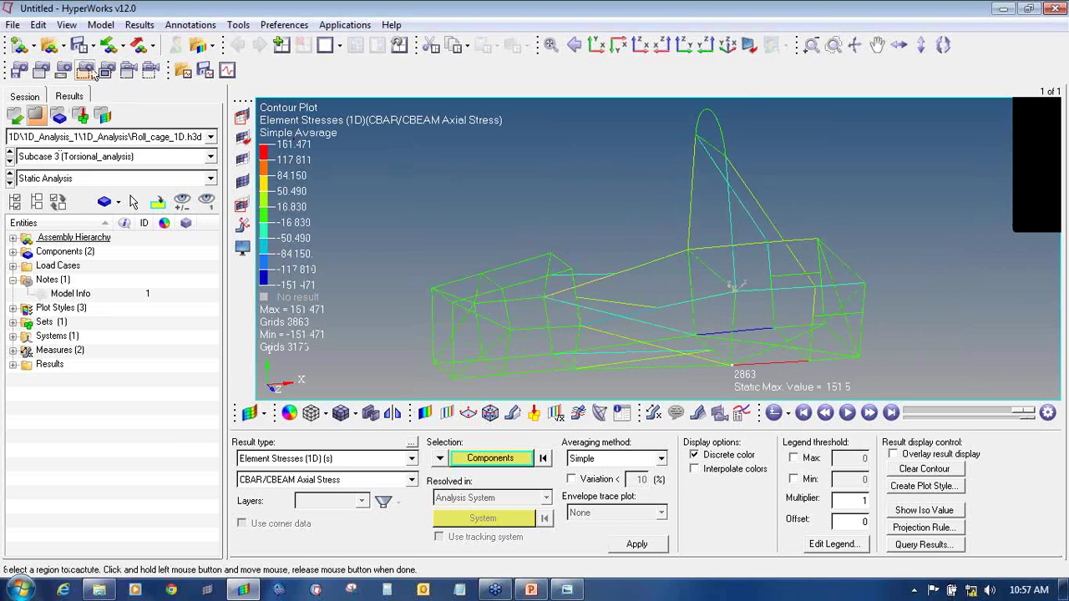
{"action": "left_click", "coordinate": [626, 141]}
{"action": "left_click", "coordinate": [740, 58]}
Step: Move the roll cage clear of the legend, capture a rectangular region around it and save it to the desktop as Torsional_Analysis JPEG
{"action": "right_click_drag", "start_coordinate": [828, 250], "coordinate": [958, 247], "text": "ctrl"}
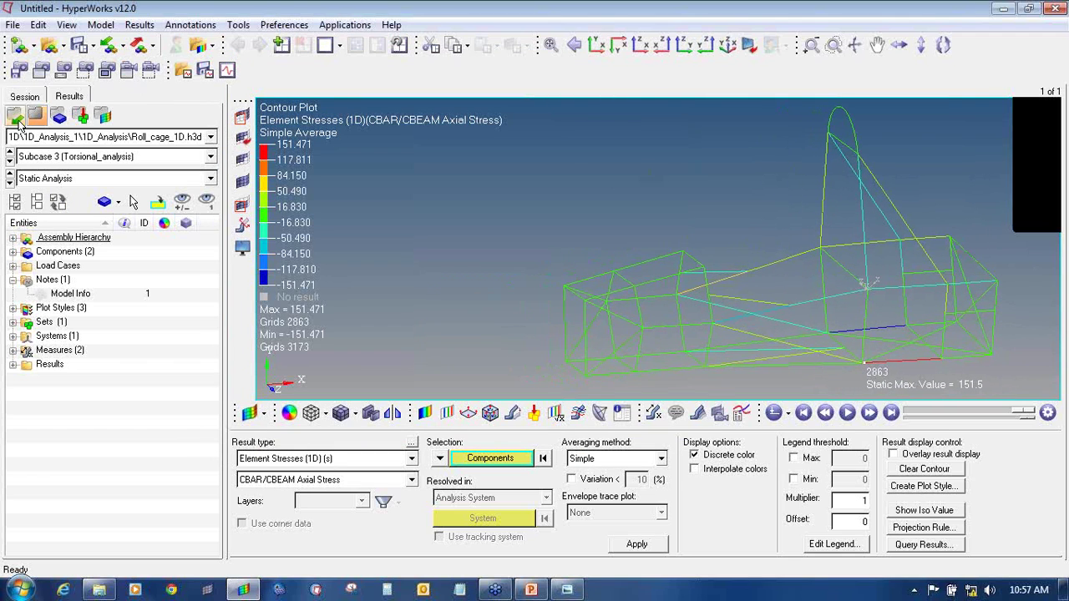
{"action": "left_click", "coordinate": [85, 70]}
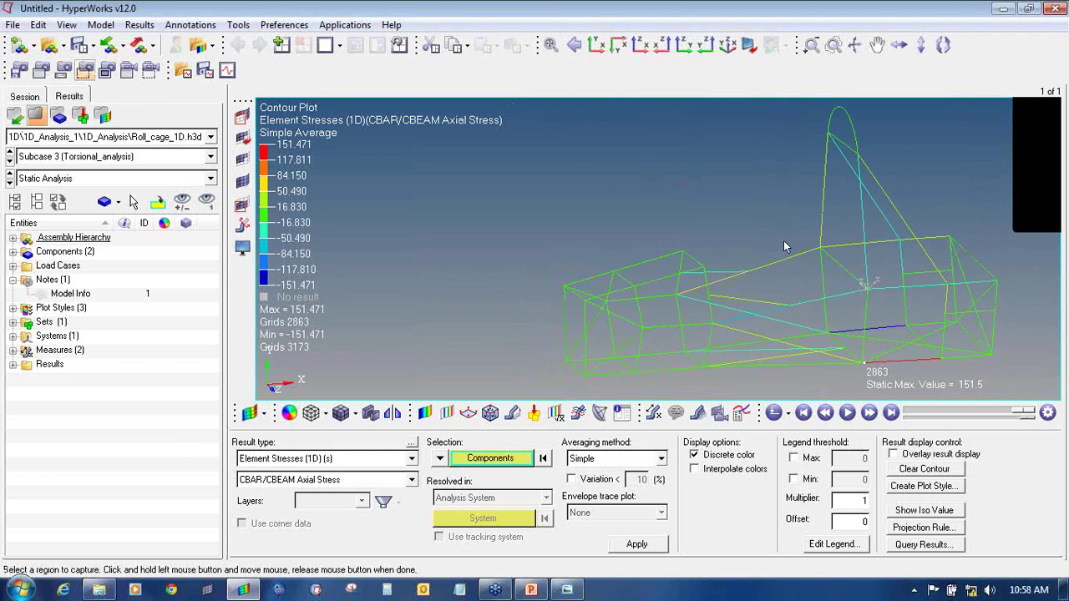
{"action": "left_click_drag", "start_coordinate": [1026, 399], "coordinate": [1025, 399]}
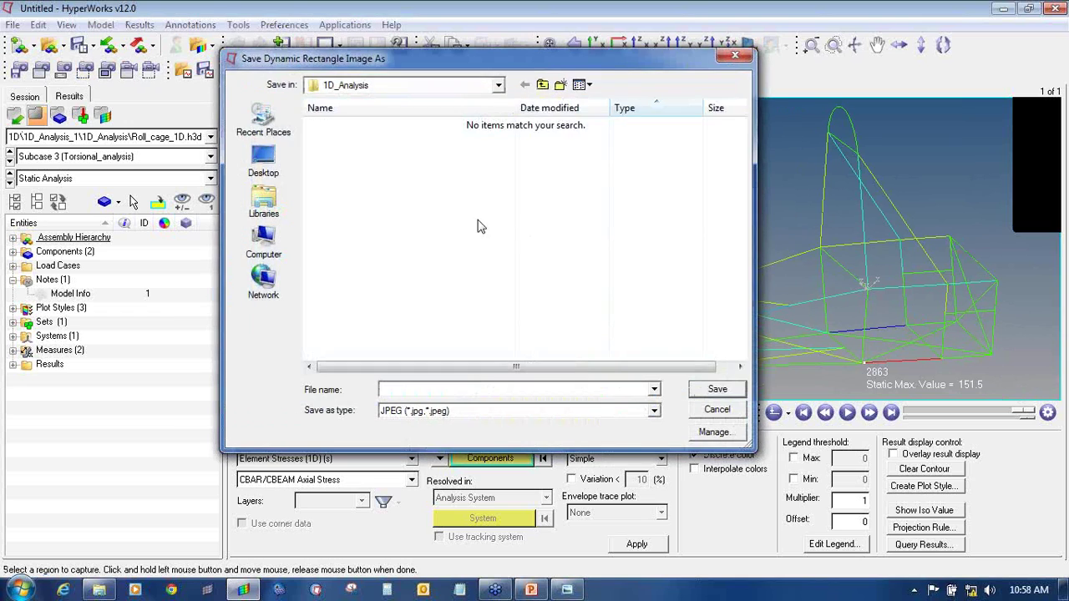
{"action": "left_click", "coordinate": [262, 154]}
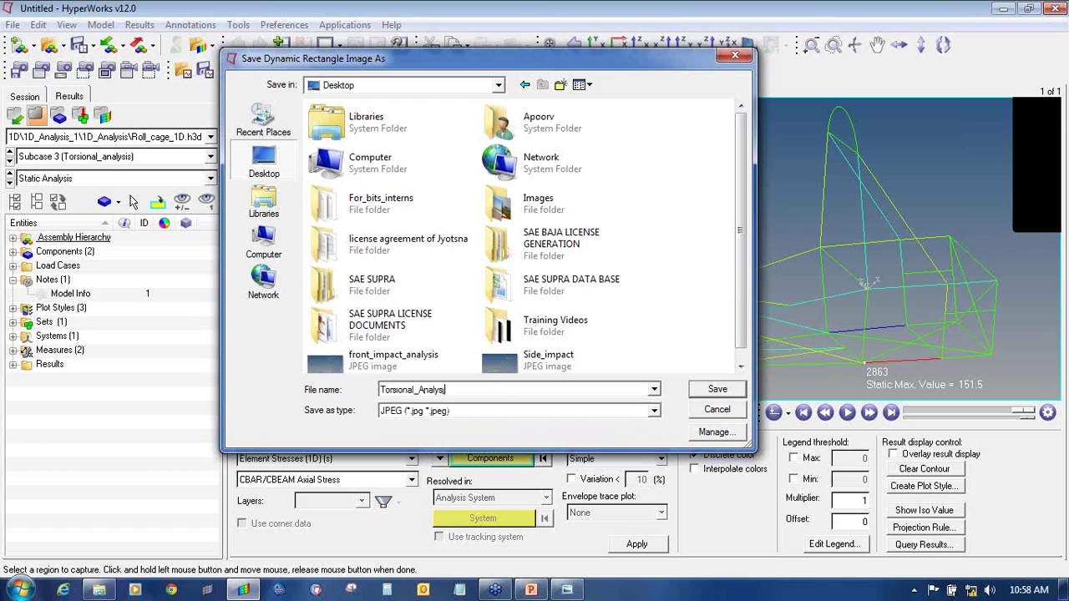
{"action": "type", "text": "is"}
{"action": "key", "text": "Return"}
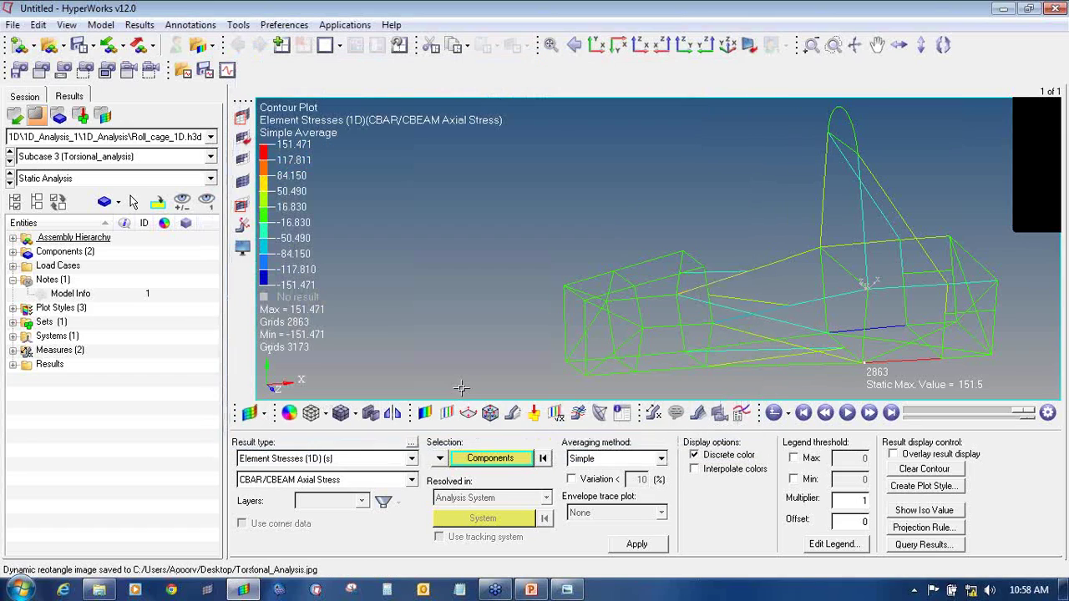
Step: Paste the torsional analysis image on slide 2 in PowerPoint, place it below the front impact picture at matching width and present the slide
{"action": "left_click", "coordinate": [1005, 8]}
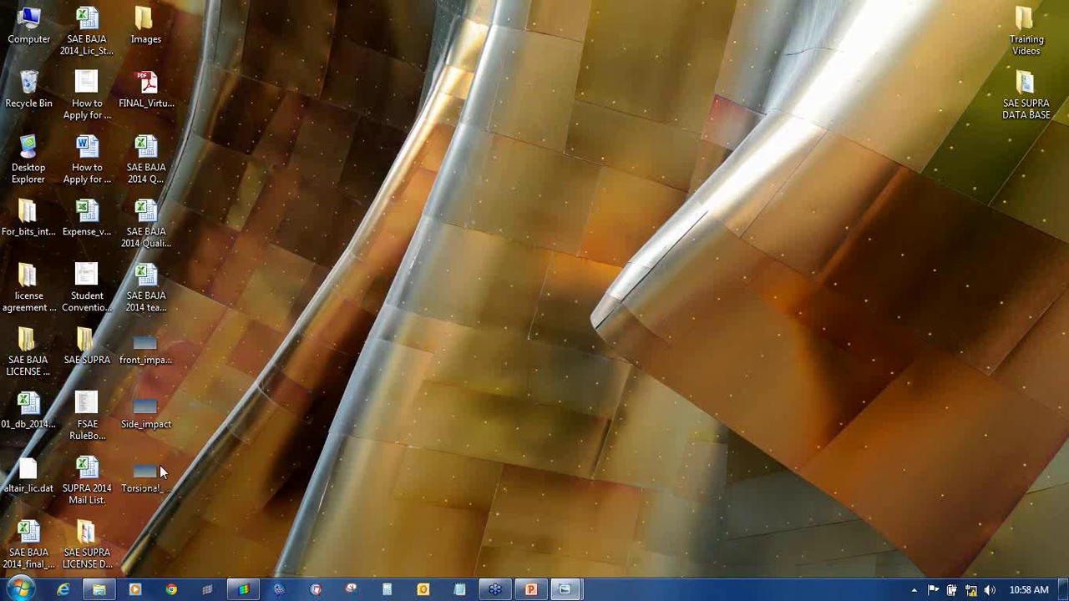
{"action": "double_click", "coordinate": [160, 472]}
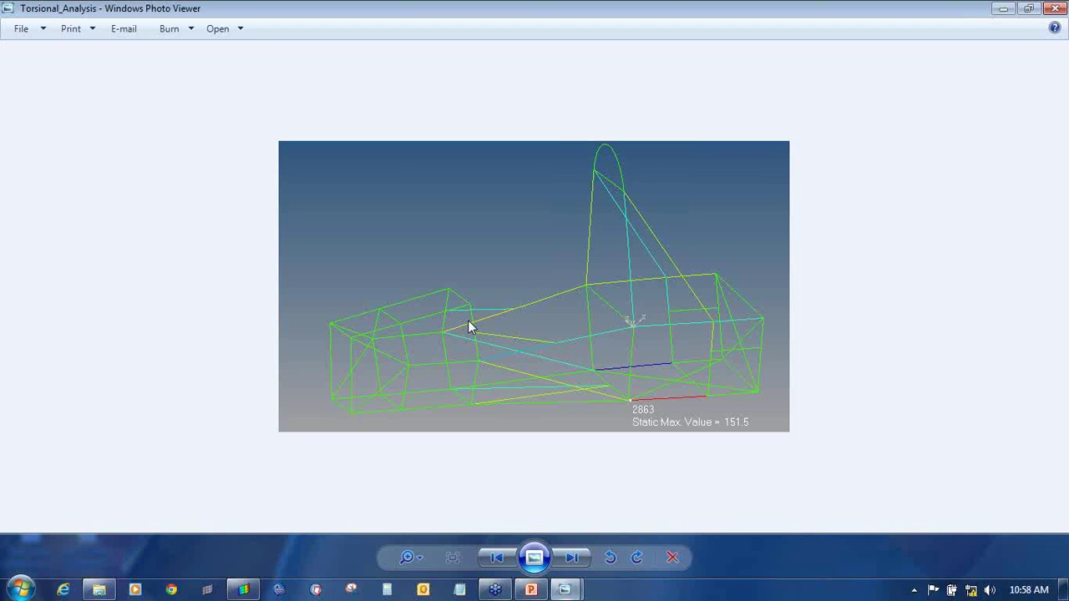
{"action": "left_click", "coordinate": [531, 590]}
{"action": "key", "text": "ctrl+v"}
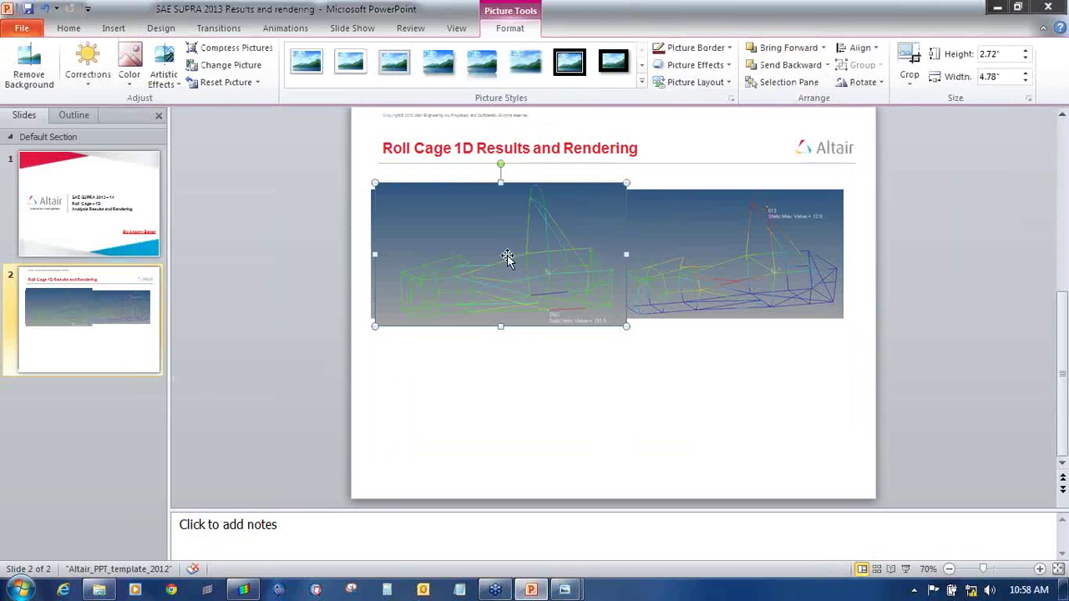
{"action": "left_click_drag", "start_coordinate": [506, 265], "coordinate": [500, 406]}
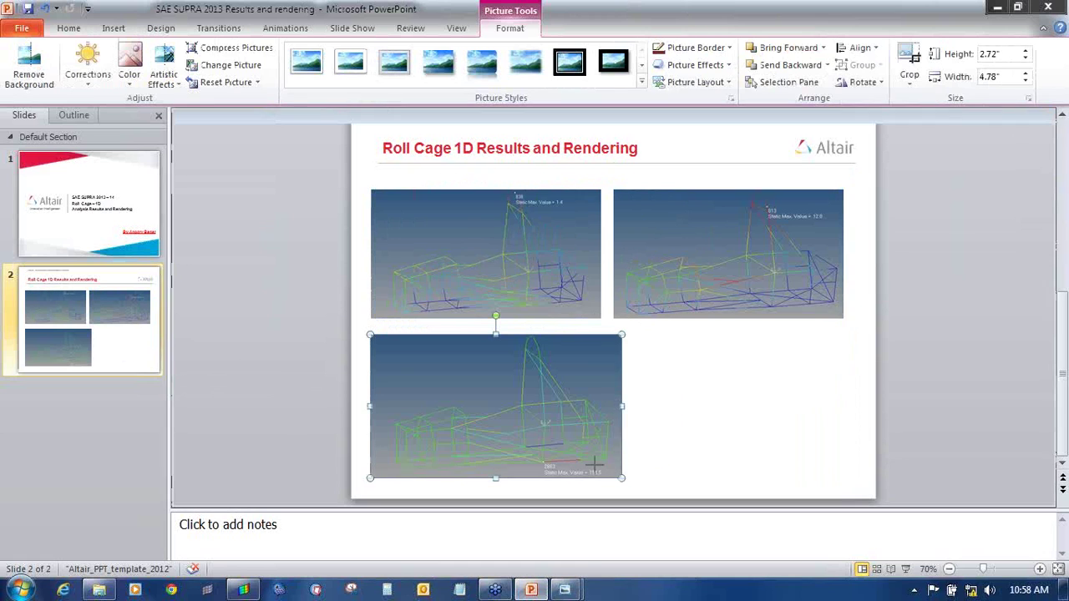
{"action": "mouse_move", "coordinate": [621, 478]}
{"action": "left_mouse_down"}
{"action": "mouse_move", "coordinate": [593, 465]}
{"action": "mouse_move", "coordinate": [603, 469]}
{"action": "left_mouse_up"}
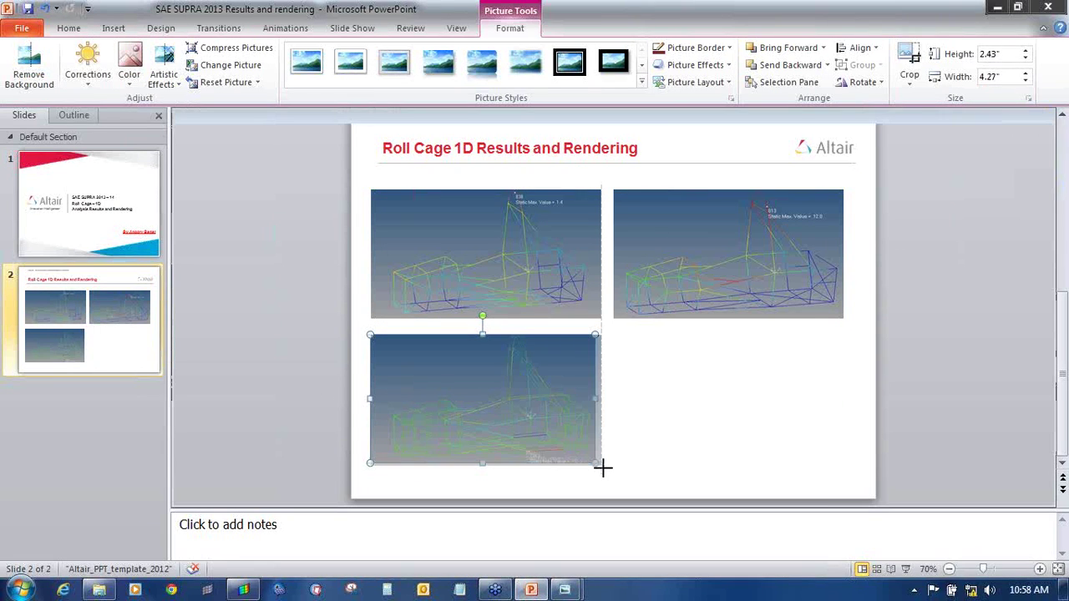
{"action": "left_click", "coordinate": [665, 444]}
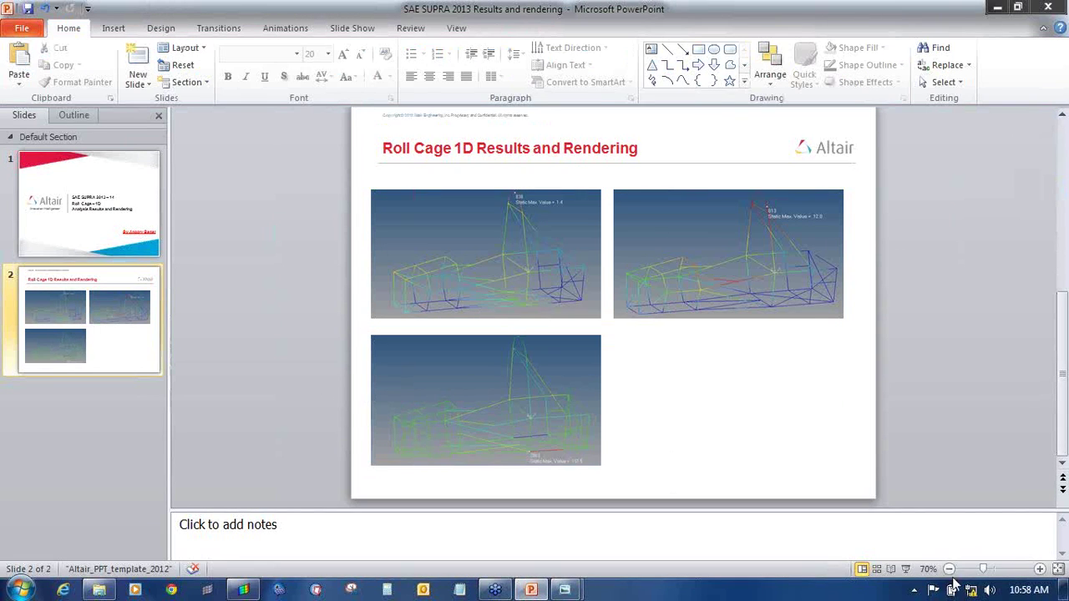
{"action": "left_click", "coordinate": [906, 569]}
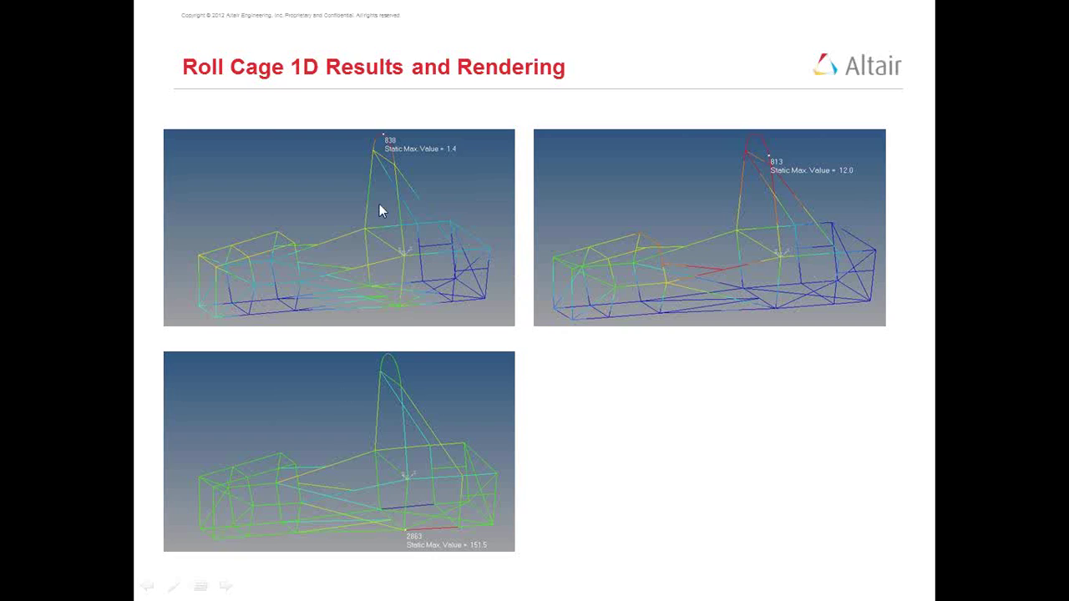
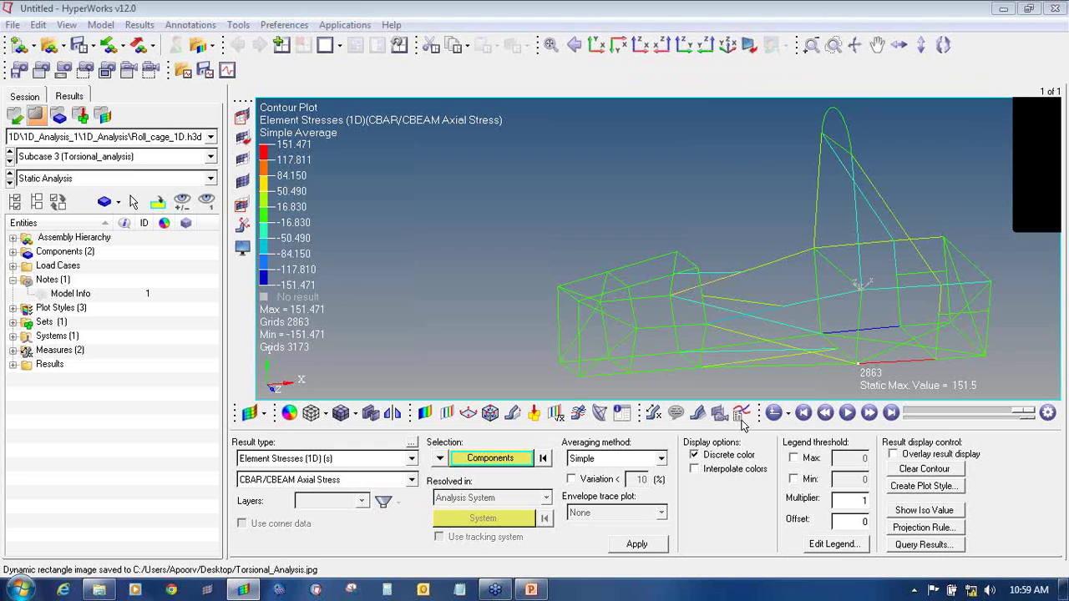
{"action": "left_click", "coordinate": [1062, 188]}
{"action": "left_click", "coordinate": [1004, 212]}
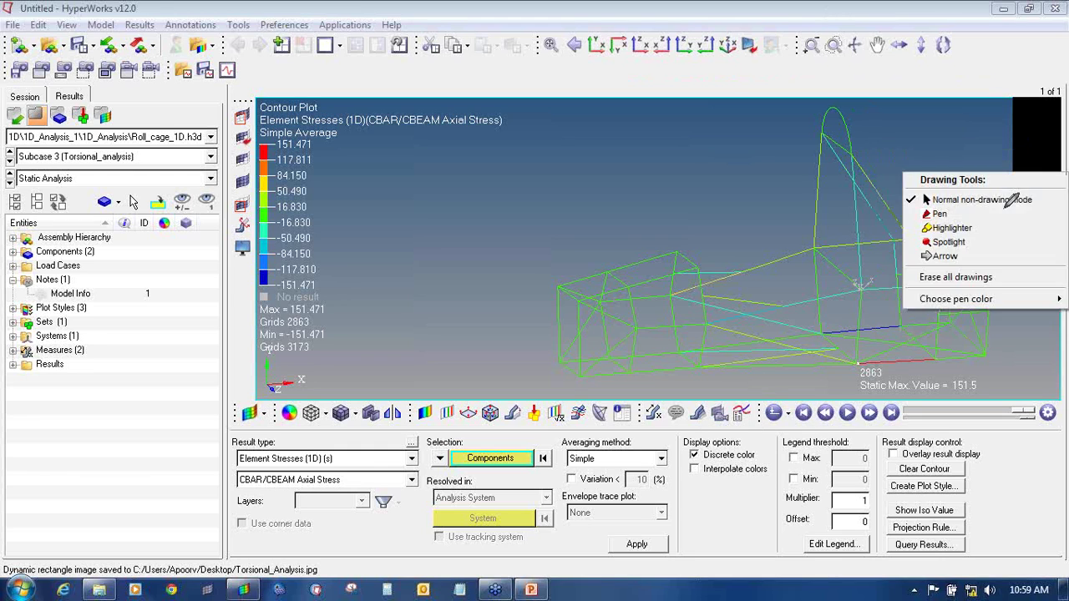
{"action": "mouse_move", "coordinate": [719, 402]}
{"action": "left_mouse_down"}
{"action": "mouse_move", "coordinate": [710, 421]}
{"action": "mouse_move", "coordinate": [742, 420]}
{"action": "left_mouse_up"}
{"action": "right_click", "coordinate": [1059, 189]}
{"action": "left_click", "coordinate": [982, 199]}
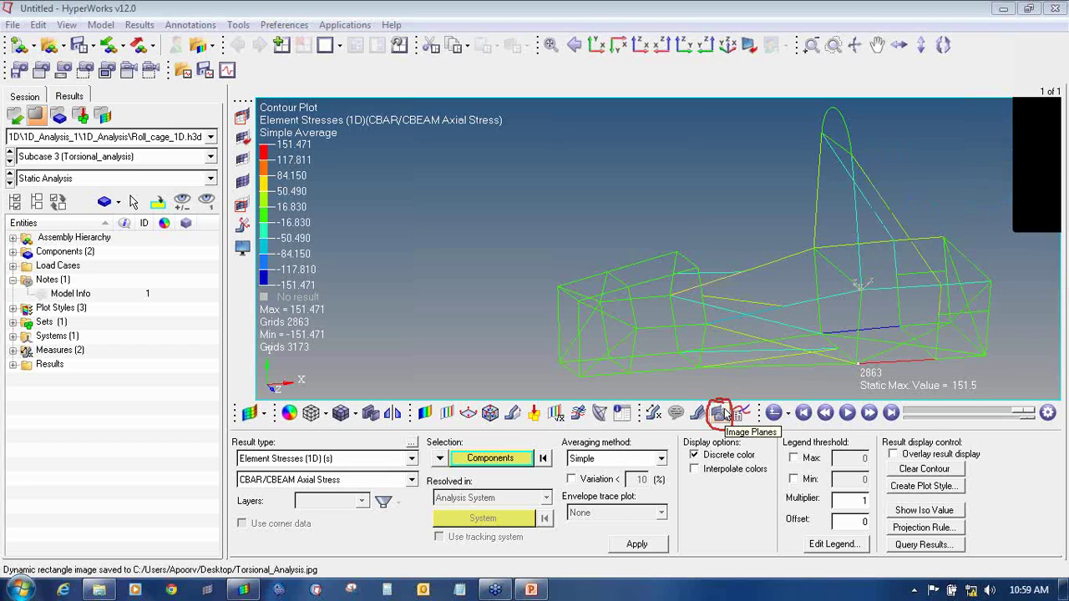
Step: Add a 2D image plane in HyperWorks using the HyperWorks_logo.jpg file from the desktop Images folder
{"action": "left_click", "coordinate": [720, 412]}
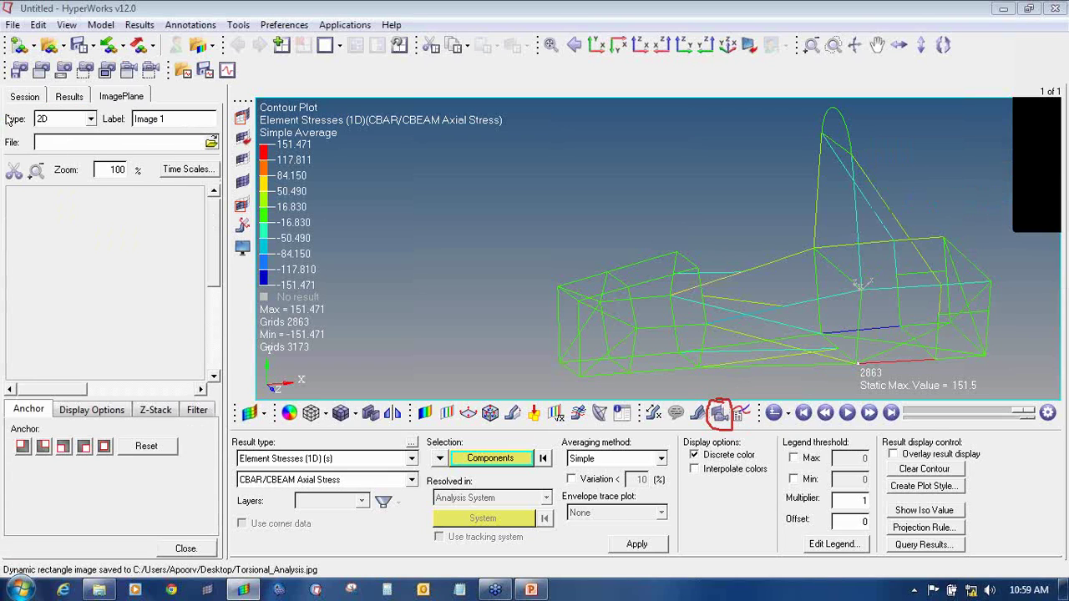
{"action": "left_click", "coordinate": [57, 122]}
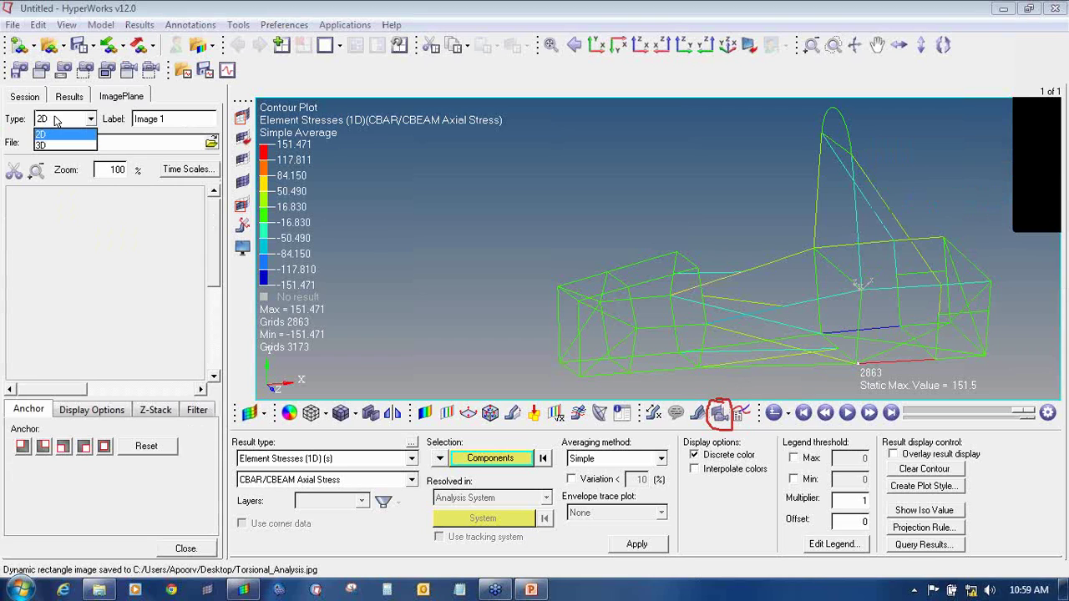
{"action": "left_click", "coordinate": [58, 136]}
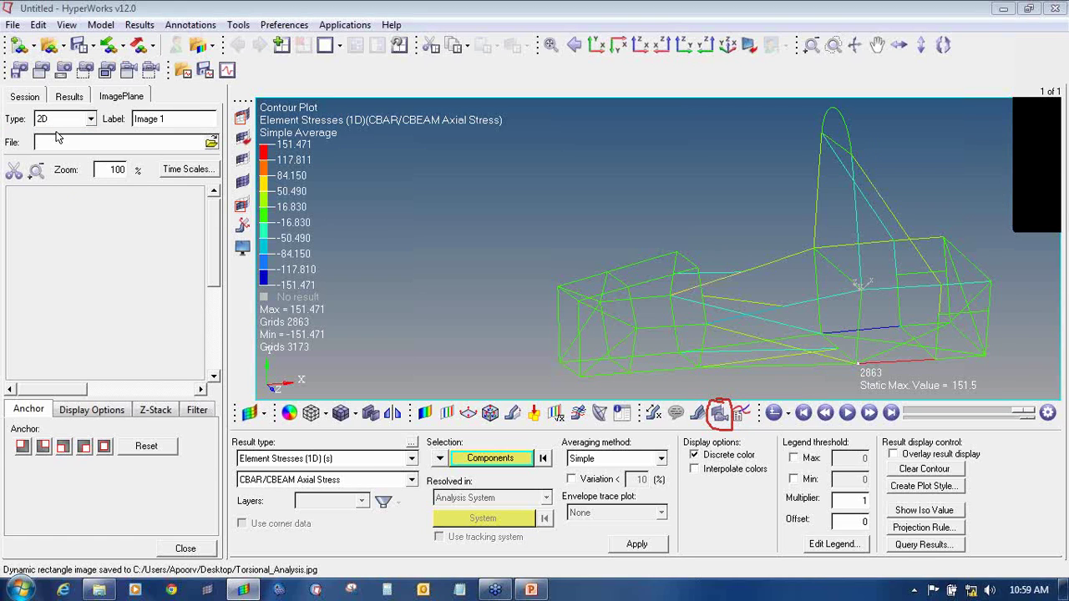
{"action": "left_click_drag", "start_coordinate": [189, 123], "coordinate": [123, 121]}
{"action": "left_click", "coordinate": [56, 217]}
{"action": "left_click", "coordinate": [211, 143]}
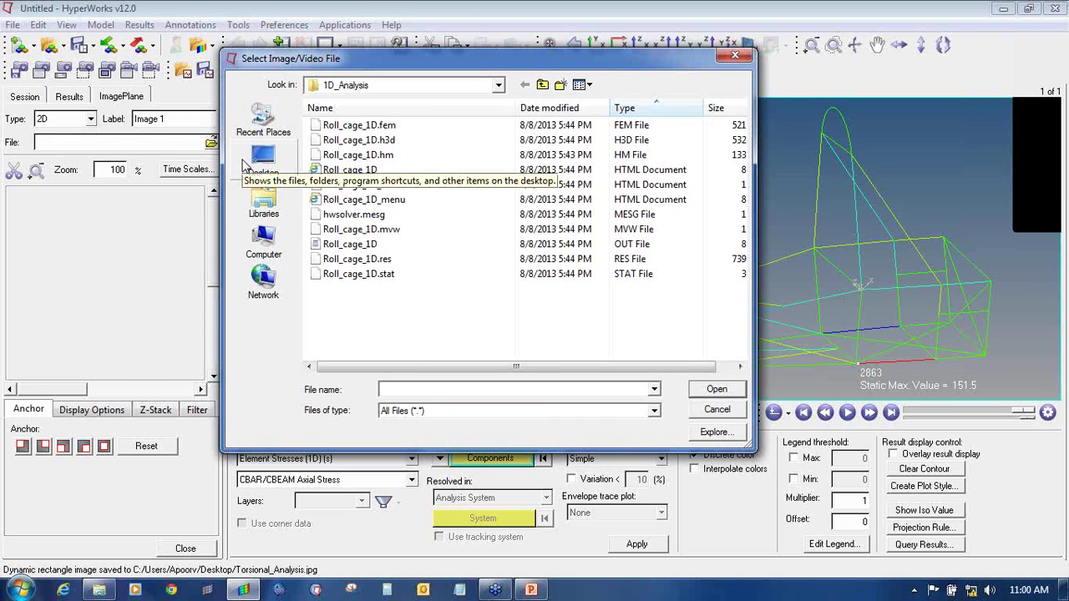
{"action": "left_click", "coordinate": [261, 163]}
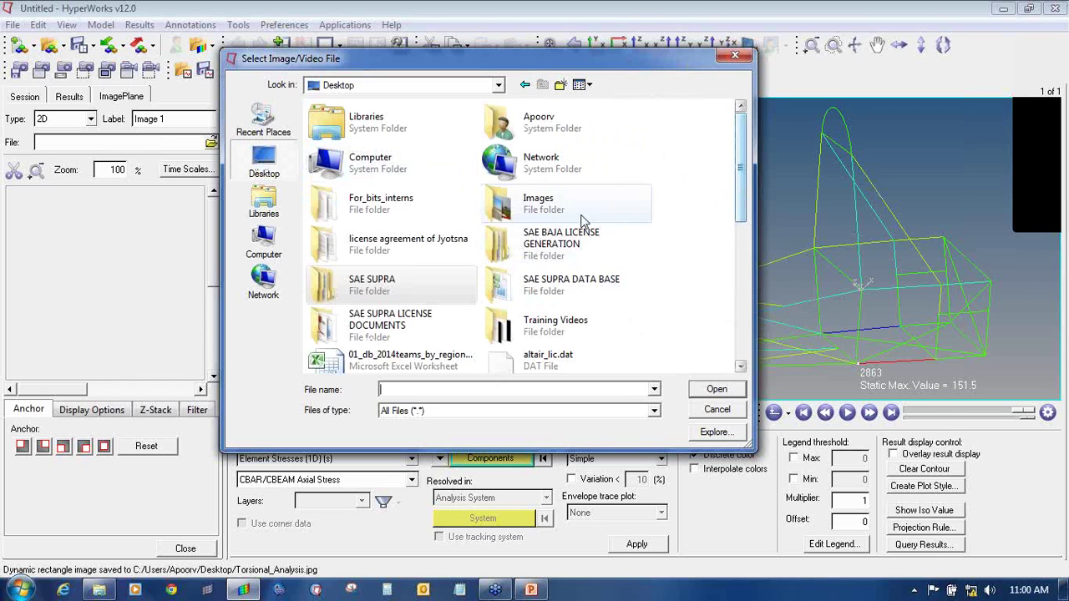
{"action": "left_click", "coordinate": [551, 214]}
{"action": "double_click", "coordinate": [551, 214]}
{"action": "double_click", "coordinate": [591, 143]}
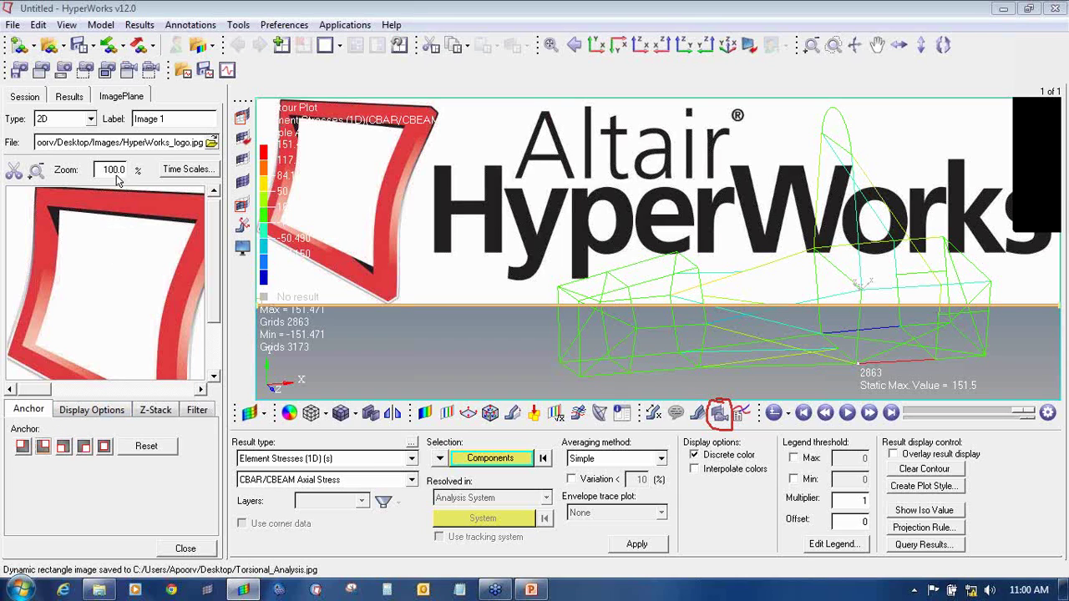
Step: Reduce the logo image plane to 25 % zoom, place it in the upper corner opposite the legend and move the roll cage clear of it
{"action": "left_click", "coordinate": [37, 170]}
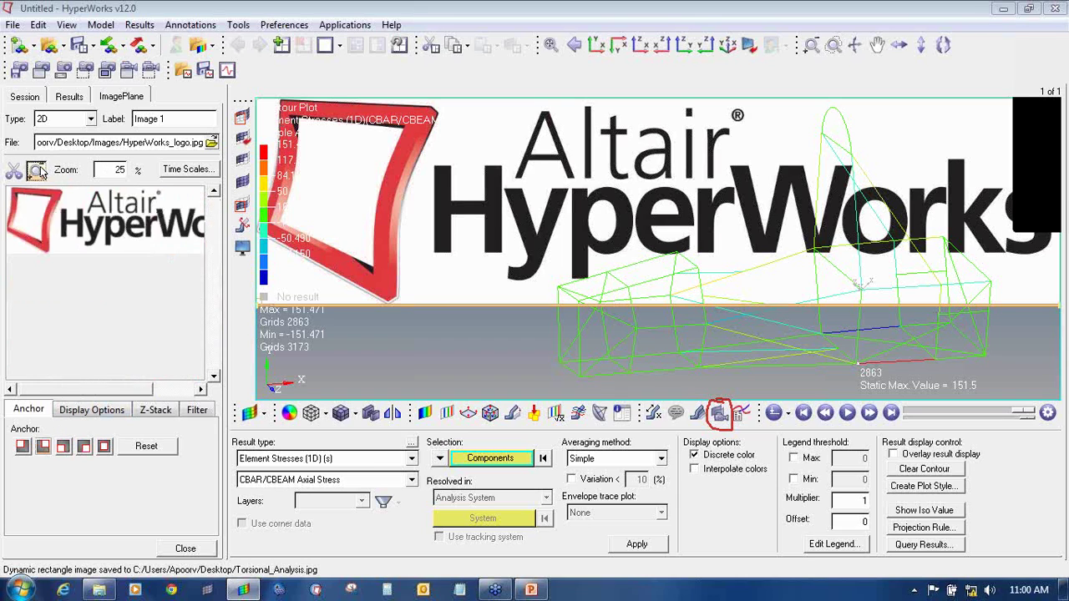
{"action": "left_click", "coordinate": [40, 171]}
{"action": "left_click", "coordinate": [190, 170]}
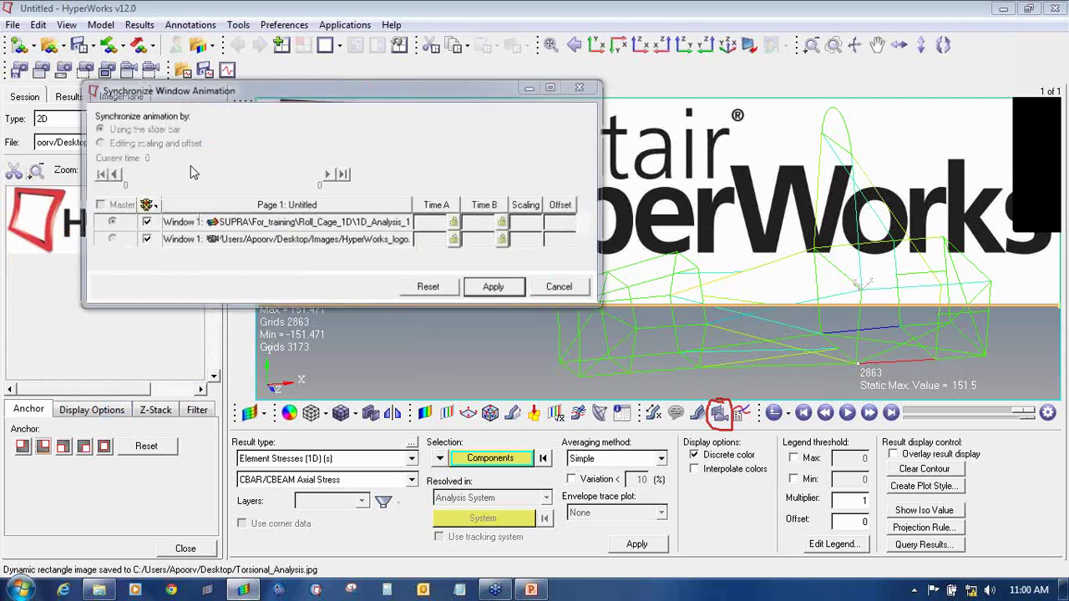
{"action": "left_click", "coordinate": [561, 287]}
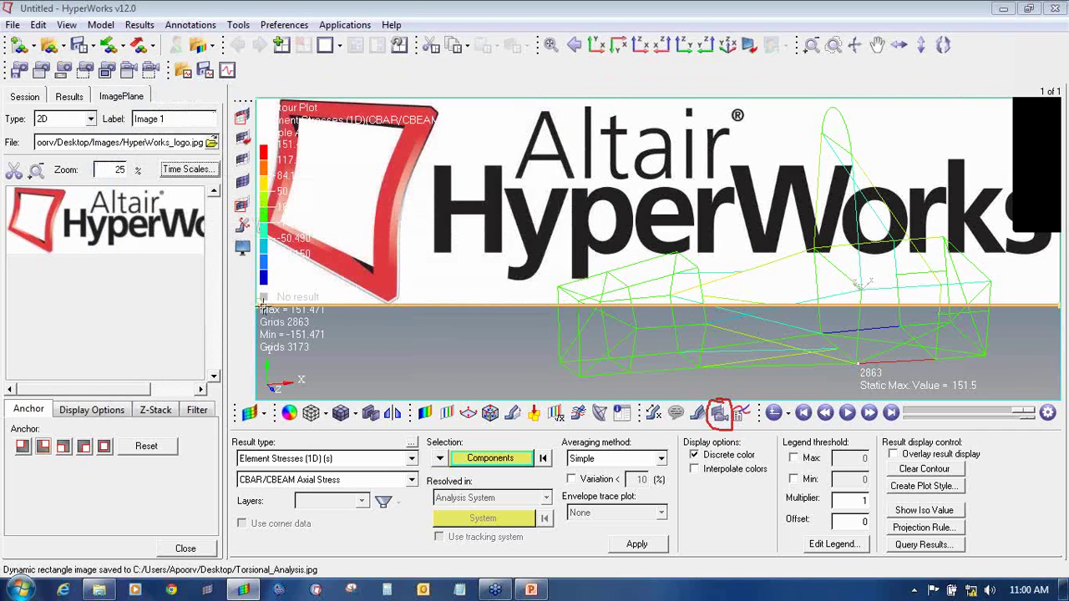
{"action": "left_click_drag", "start_coordinate": [256, 307], "coordinate": [851, 161]}
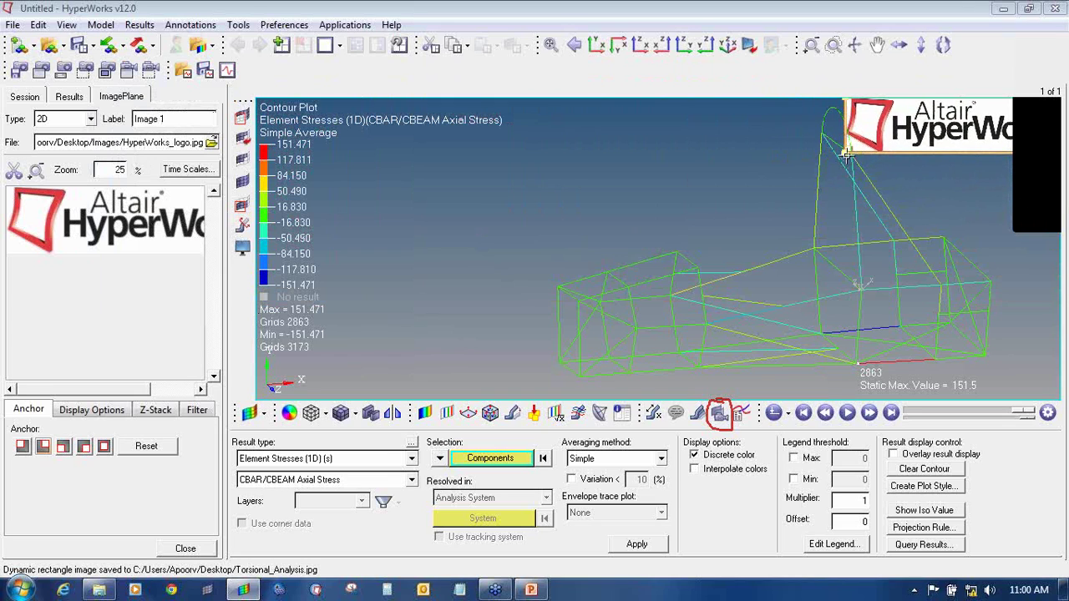
{"action": "right_click_drag", "start_coordinate": [807, 238], "coordinate": [781, 243], "text": "ctrl"}
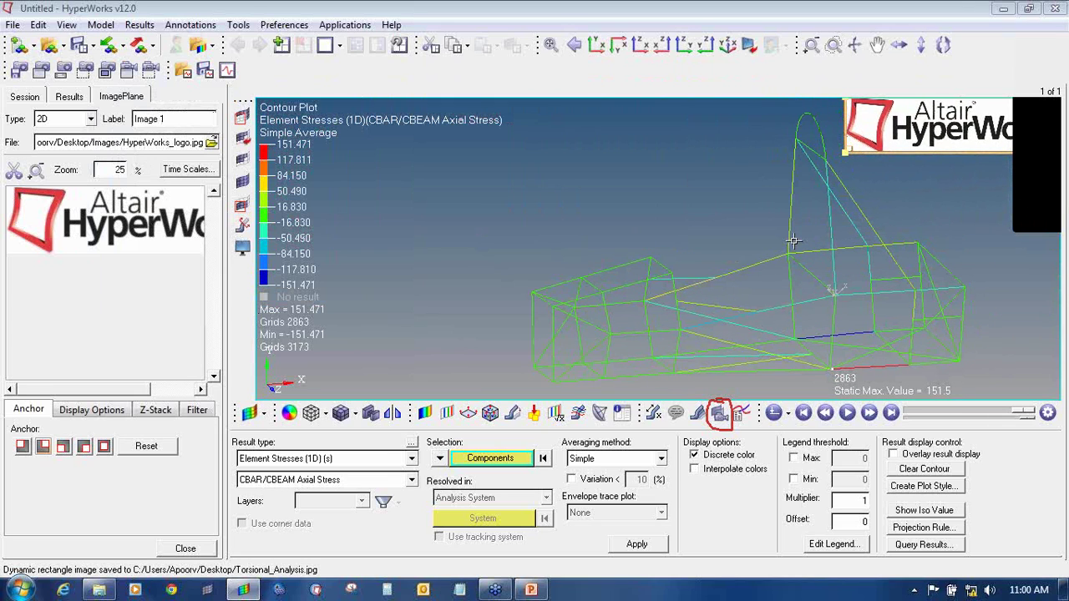
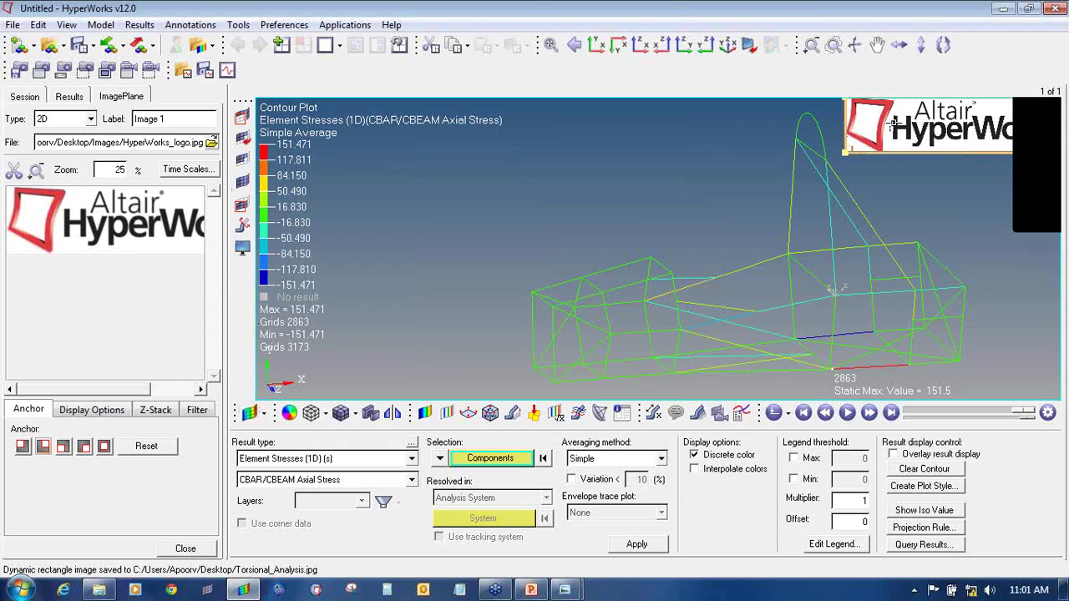
Step: Delete the logo image plane from the model and confirm the deletion
{"action": "left_click", "coordinate": [69, 97]}
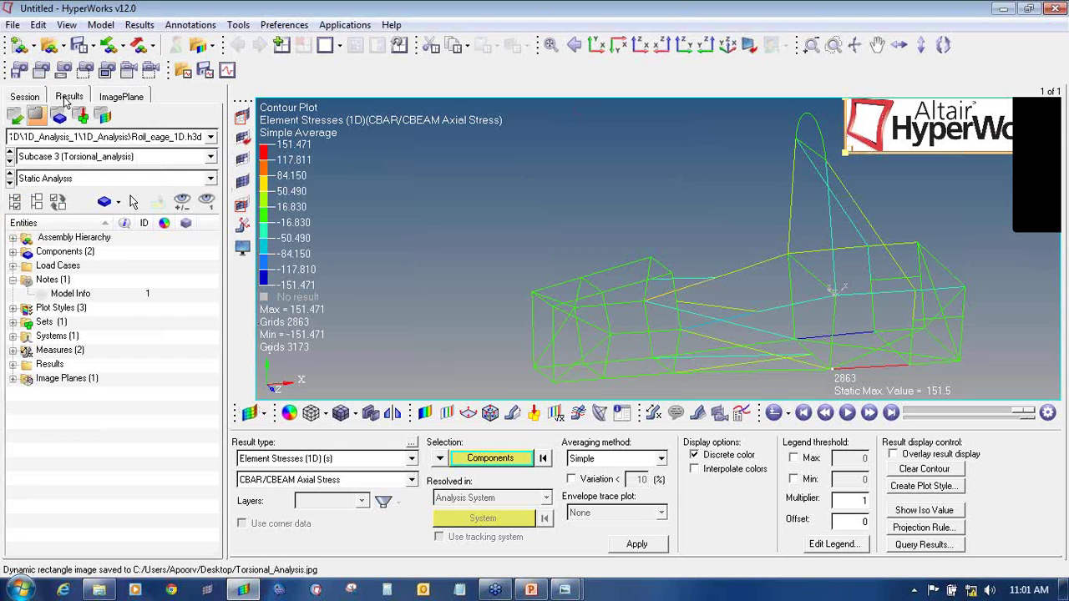
{"action": "right_click", "coordinate": [62, 378]}
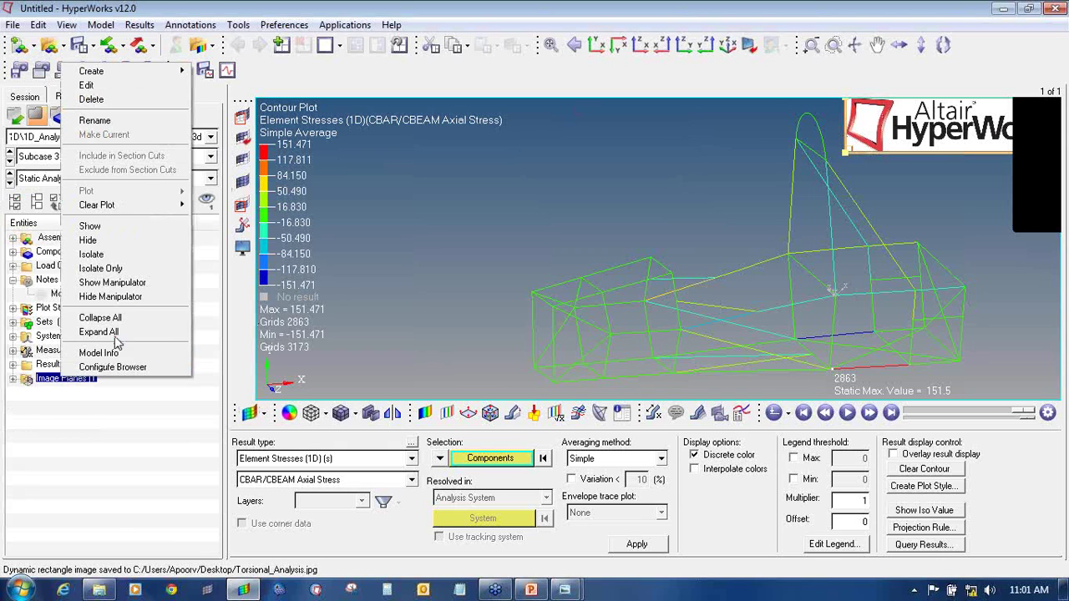
{"action": "left_click", "coordinate": [93, 99]}
{"action": "left_click", "coordinate": [551, 349]}
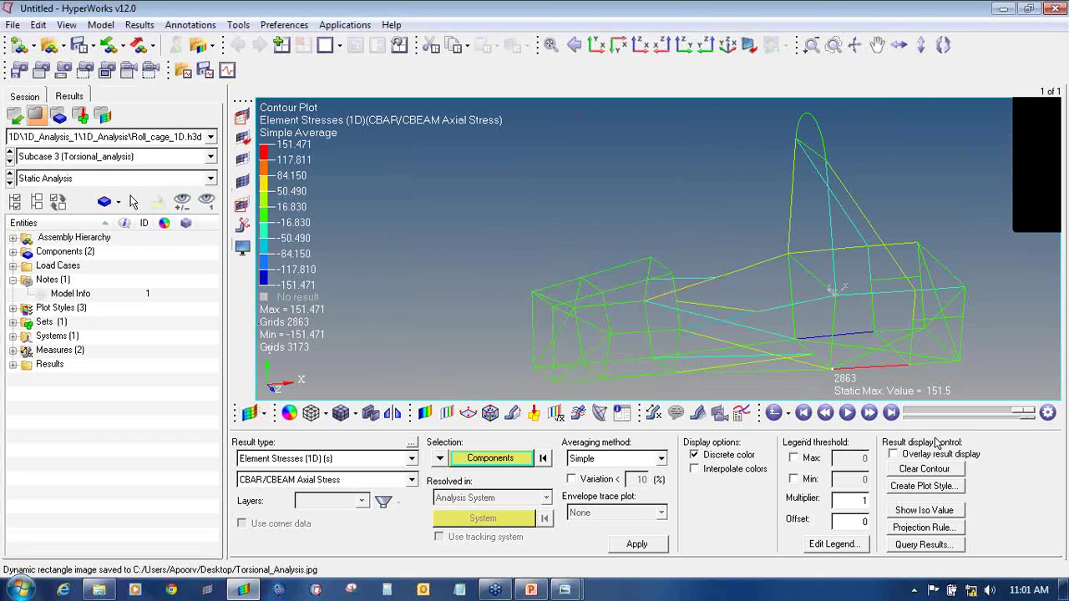
Step: Add a 2D image plane with Altair_image.png from the desktop and place it over the half of the graphics area away from the legend
{"action": "left_click", "coordinate": [719, 413]}
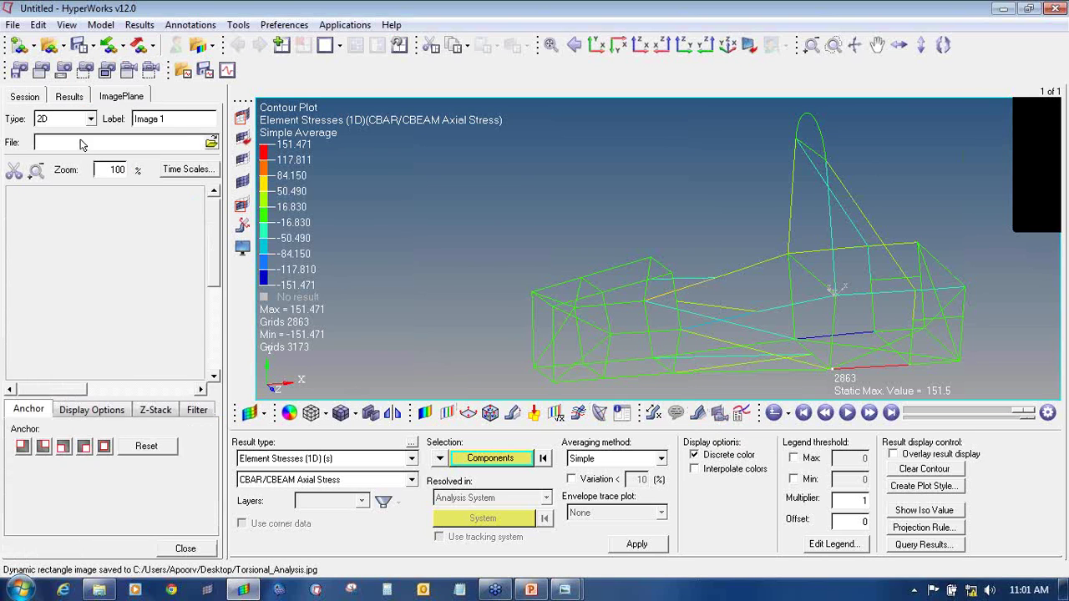
{"action": "left_click", "coordinate": [212, 143]}
{"action": "left_click", "coordinate": [264, 159]}
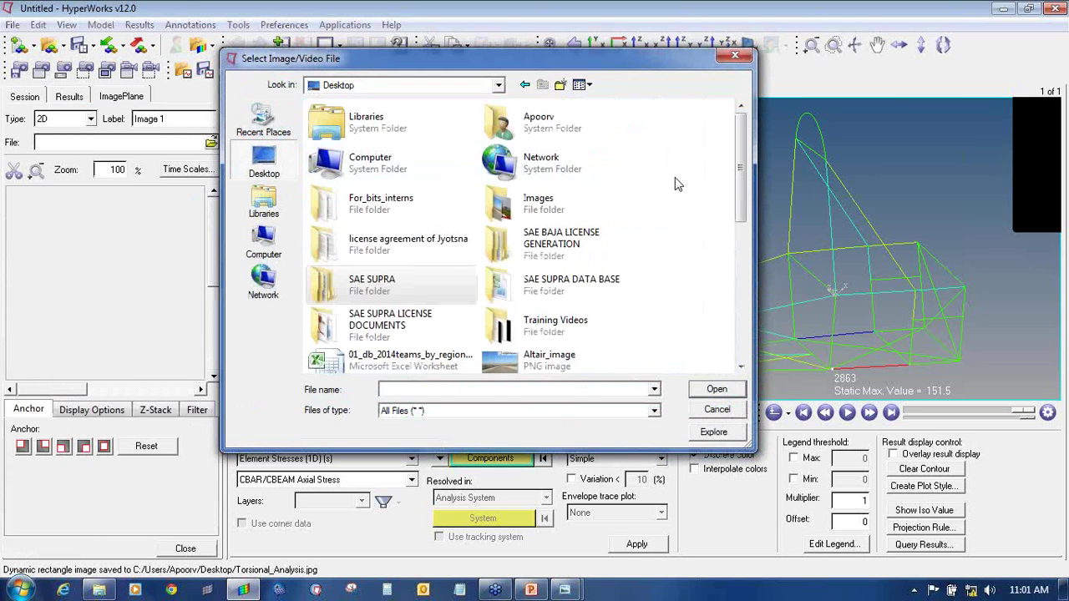
{"action": "left_click", "coordinate": [544, 359]}
{"action": "left_click", "coordinate": [714, 389]}
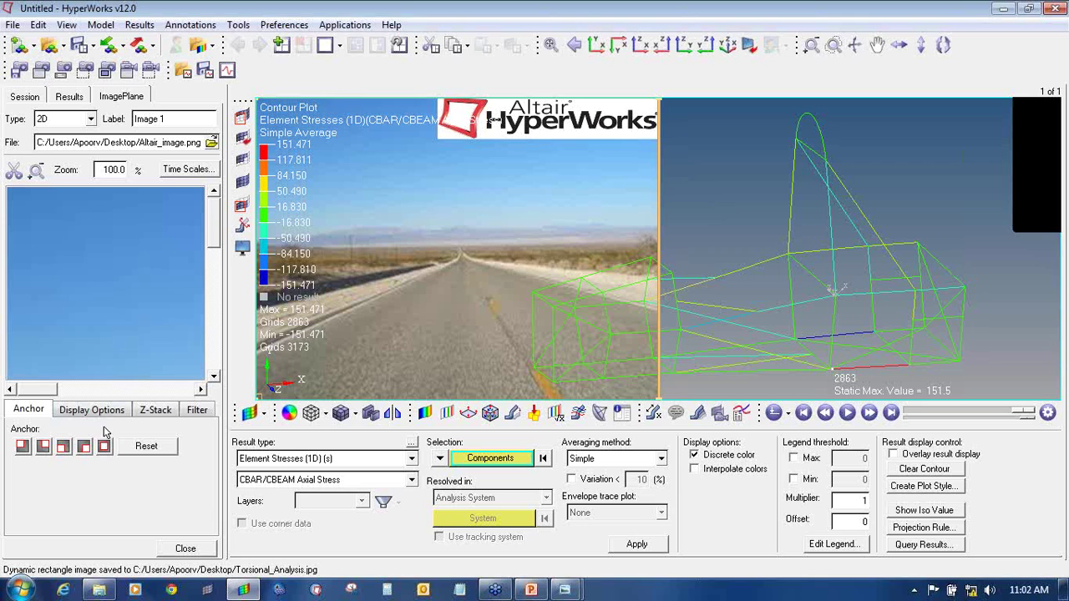
{"action": "left_click", "coordinate": [39, 449]}
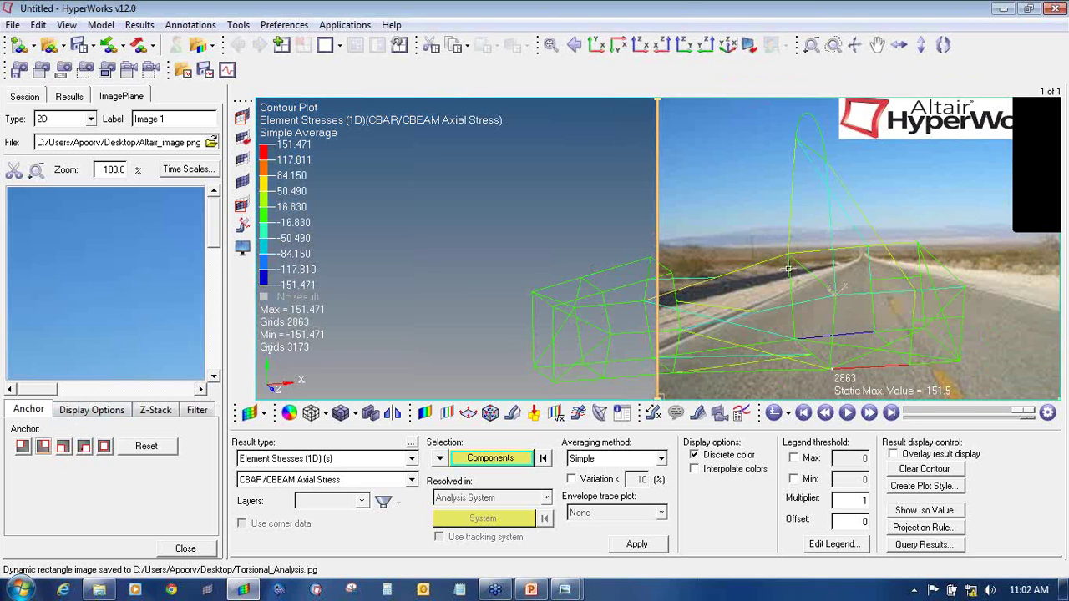
Step: Scale, shift and rotate the roll cage onto the road in the background image and hide the Static MinMax Result measure
{"action": "scroll", "coordinate": [788, 271], "scroll_direction": "down", "scroll_amount": 3, "text": "ctrl"}
{"action": "left_click_drag", "start_coordinate": [874, 273], "coordinate": [903, 275], "text": "ctrl"}
{"action": "left_click_drag", "start_coordinate": [836, 313], "coordinate": [868, 306], "text": "ctrl"}
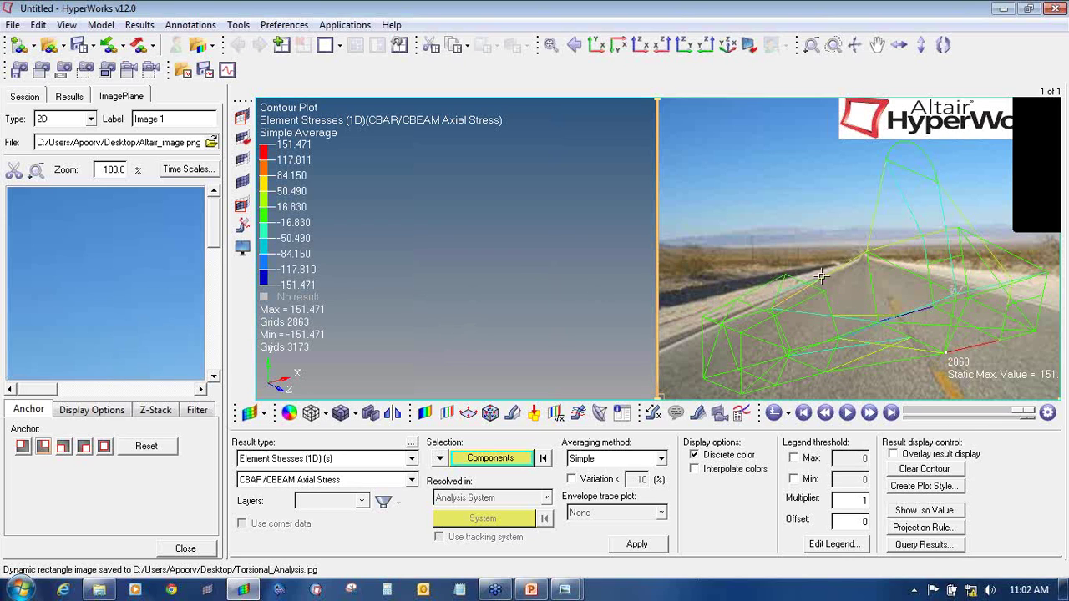
{"action": "left_click_drag", "start_coordinate": [841, 279], "coordinate": [870, 330], "text": "ctrl"}
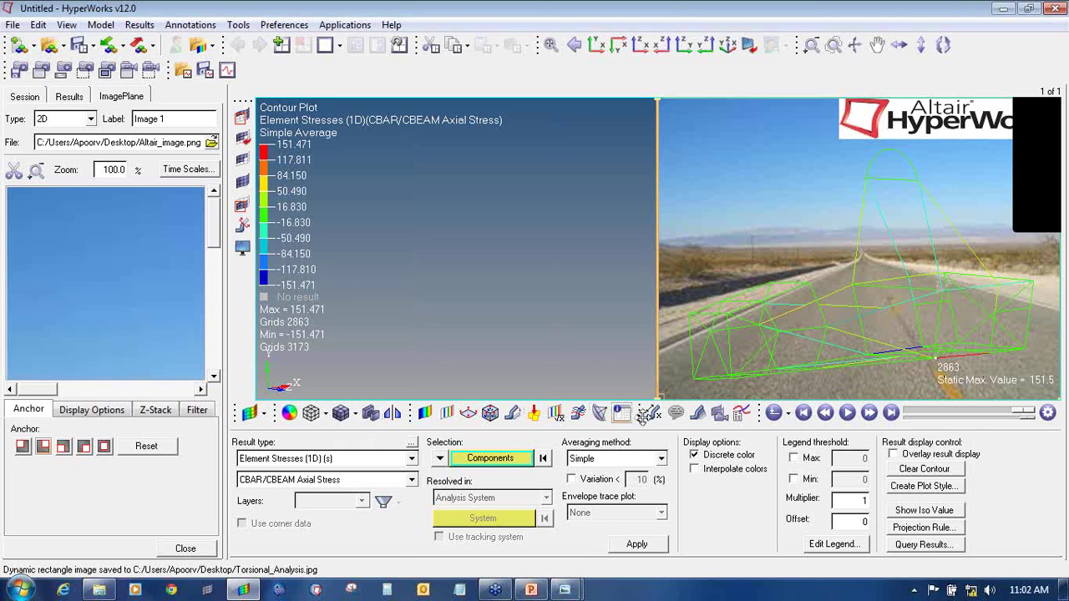
{"action": "left_click", "coordinate": [653, 412]}
{"action": "left_click", "coordinate": [290, 465]}
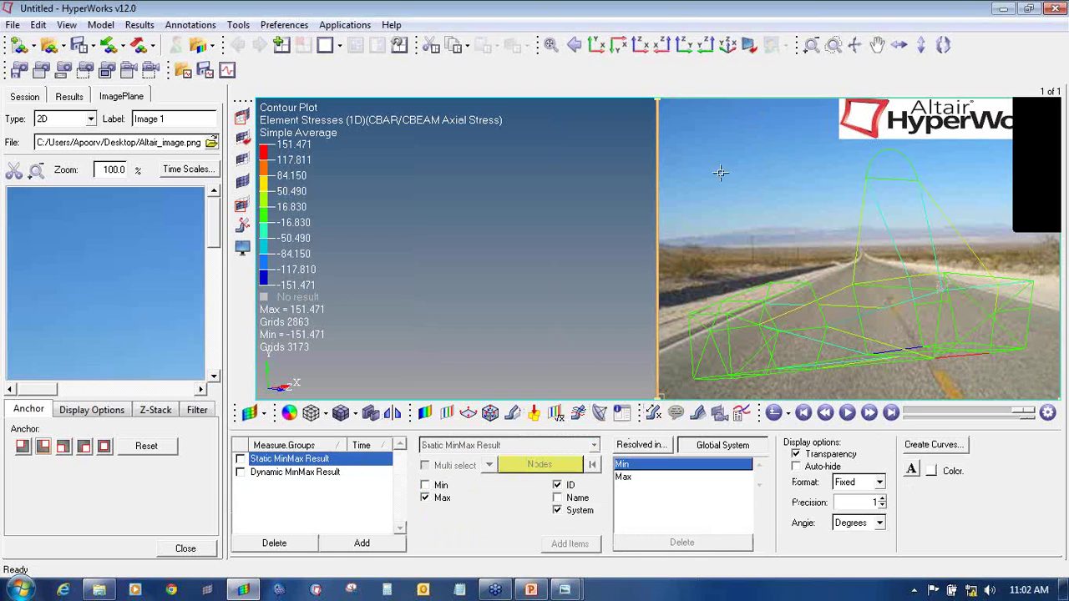
Step: Add a new note to the window, turn off its anchoring to the screen and move it to the upper edge of the background image
{"action": "left_click", "coordinate": [674, 414]}
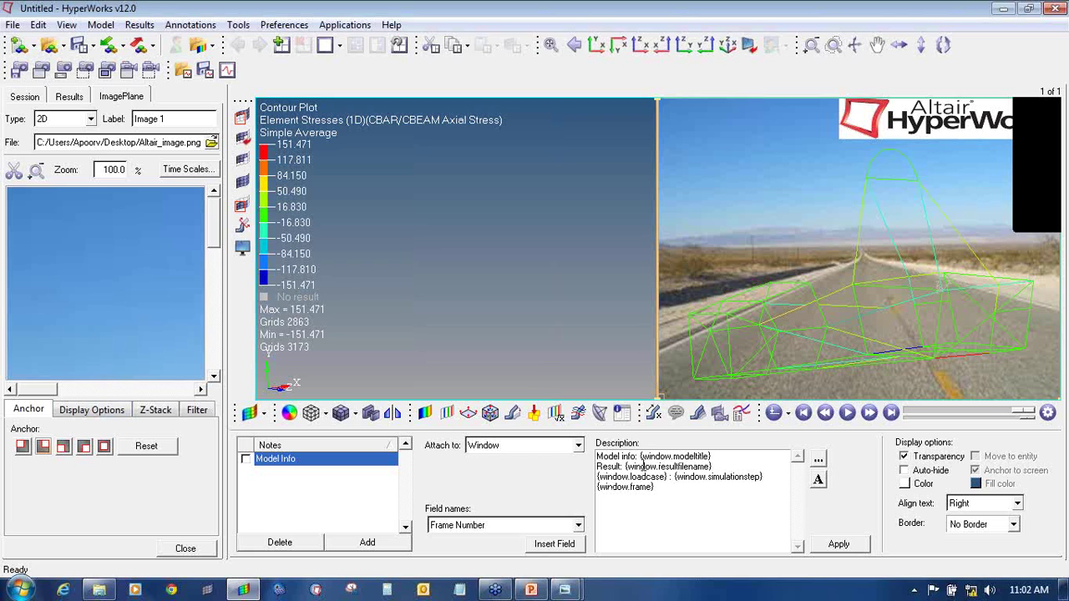
{"action": "left_click", "coordinate": [364, 544]}
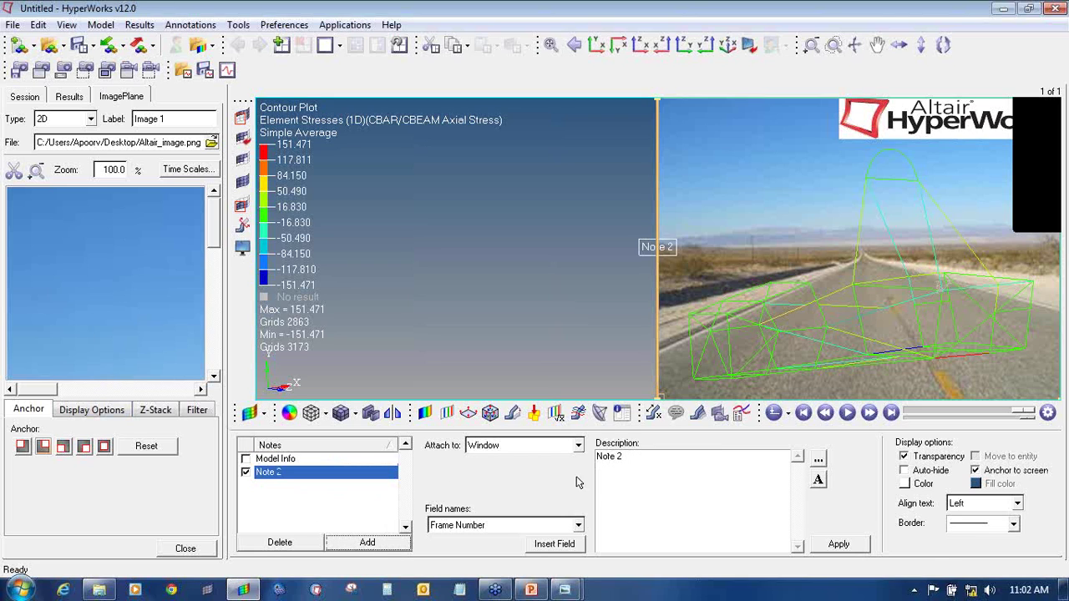
{"action": "left_click", "coordinate": [976, 471]}
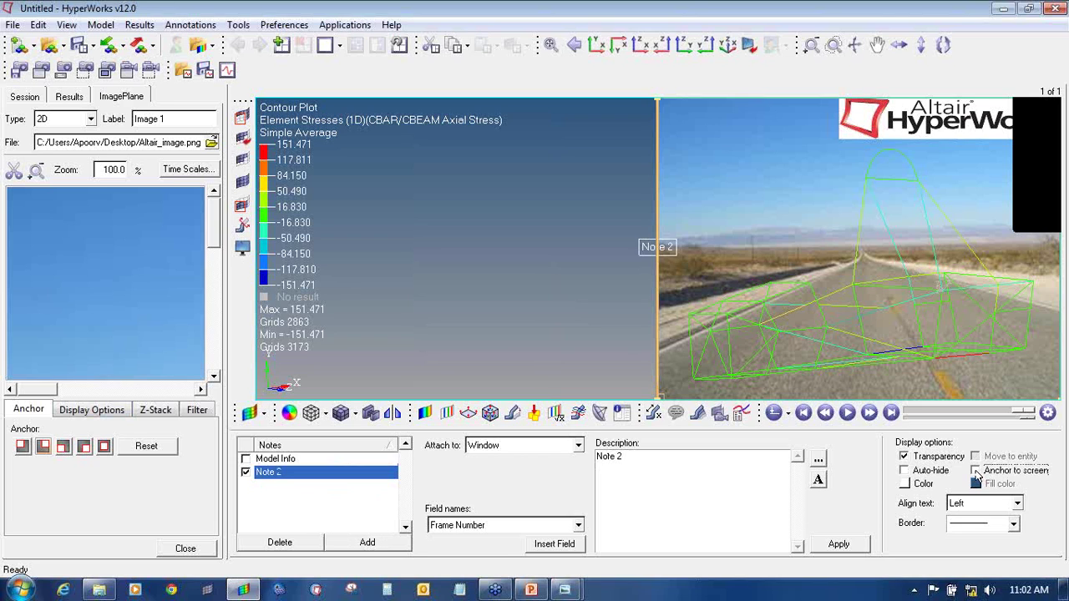
{"action": "left_click_drag", "start_coordinate": [648, 240], "coordinate": [675, 102]}
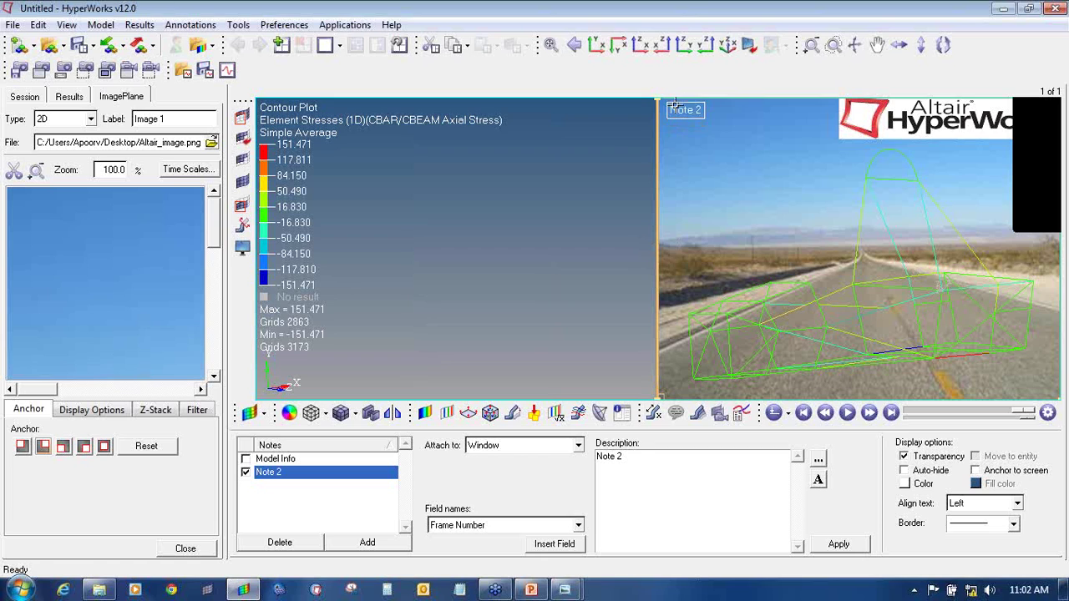
Step: Set the note text to "Torsional Analysis", "Max Stress :- 151.4 N/mm2", "Factor of Safety :- 2" and place it between the window's midline and the logo
{"action": "triple_click", "coordinate": [615, 459]}
{"action": "type", "text": "Torsional Analysis"}
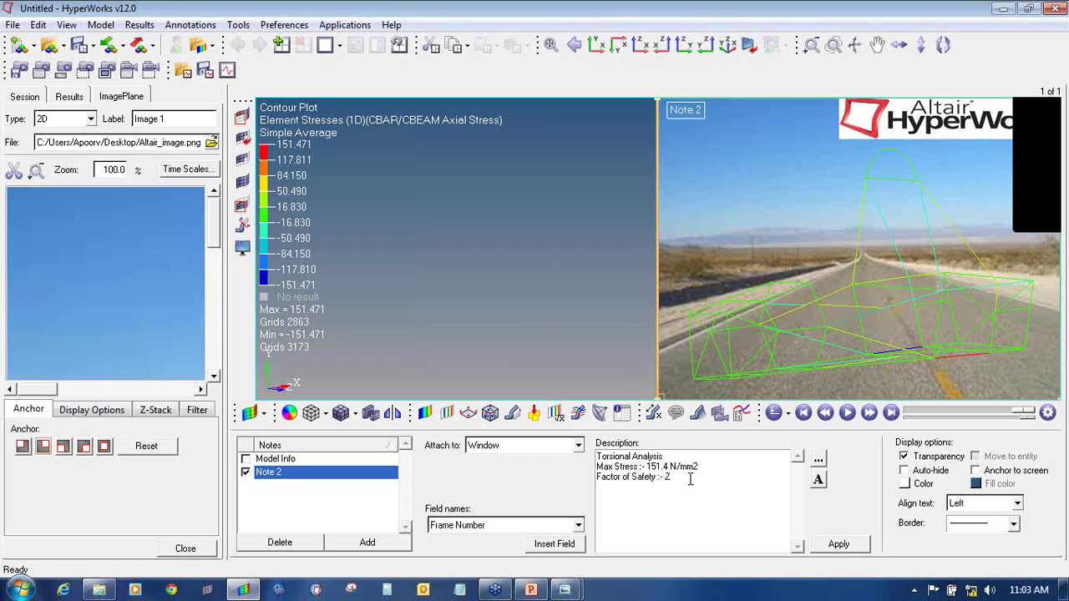
{"action": "left_click_drag", "start_coordinate": [690, 480], "coordinate": [595, 458]}
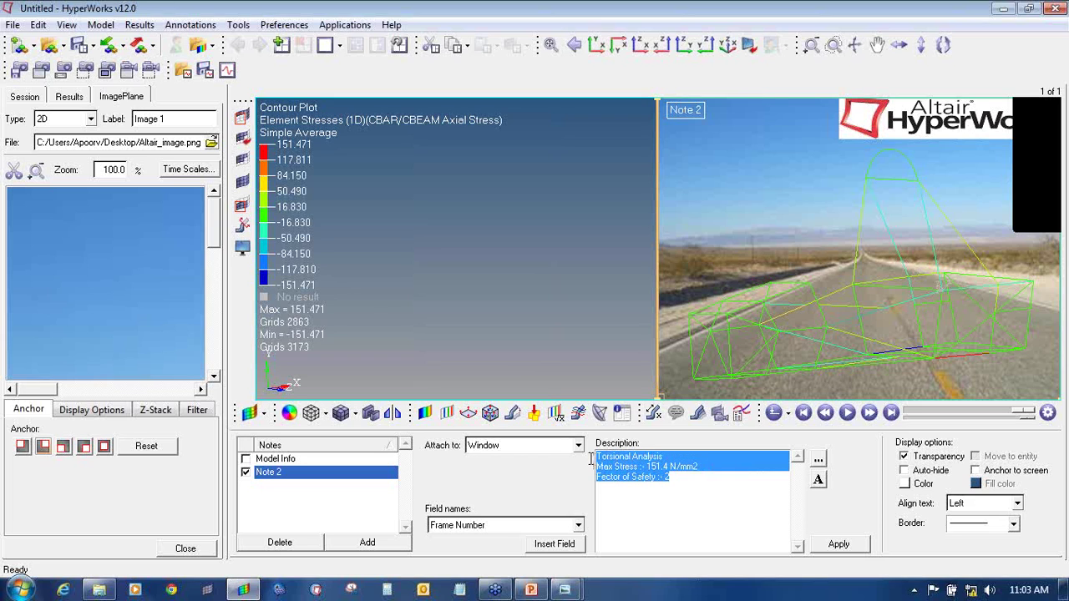
{"action": "left_click", "coordinate": [839, 544]}
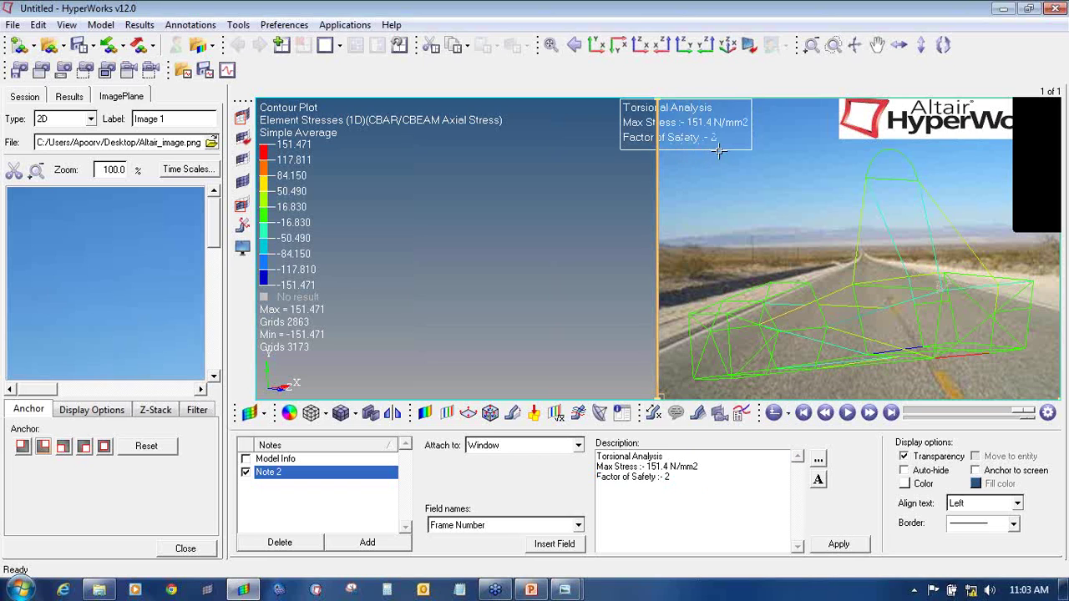
{"action": "left_click_drag", "start_coordinate": [753, 122], "coordinate": [810, 119]}
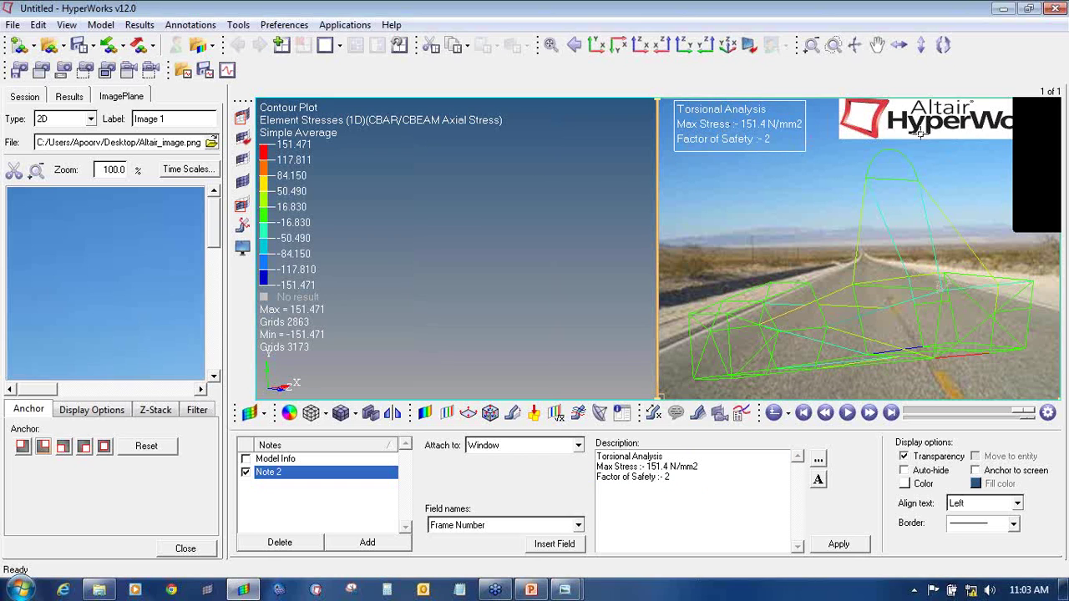
{"action": "left_click_drag", "start_coordinate": [939, 257], "coordinate": [907, 308], "text": "ctrl"}
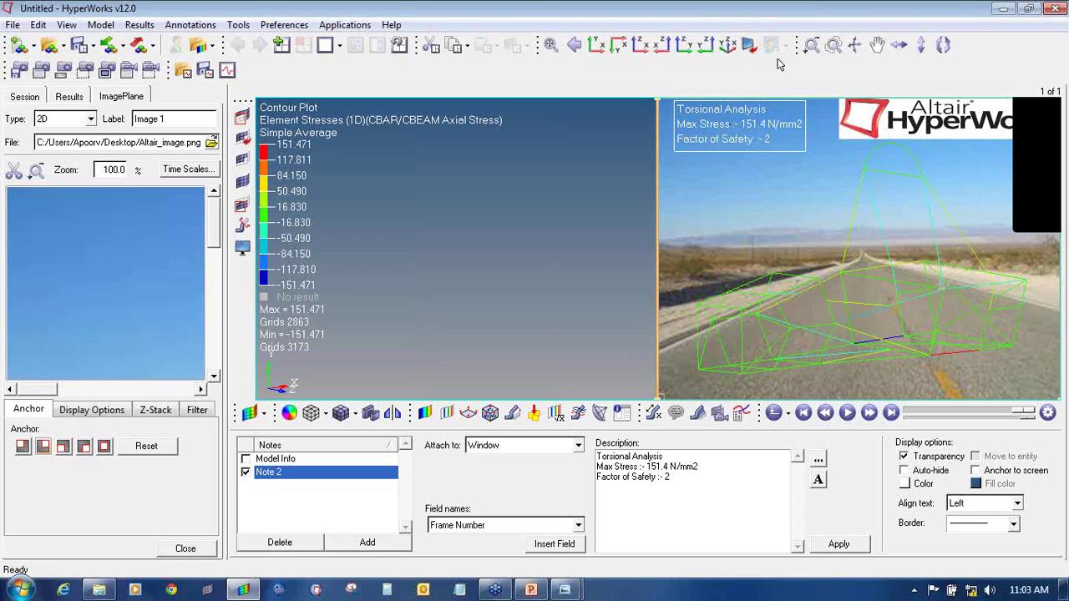
Step: Capture the background image area with the roll cage and note as JPEG torsional on the desktop and open the saved file
{"action": "left_click", "coordinate": [86, 73]}
{"action": "left_click_drag", "start_coordinate": [725, 208], "coordinate": [1060, 399]}
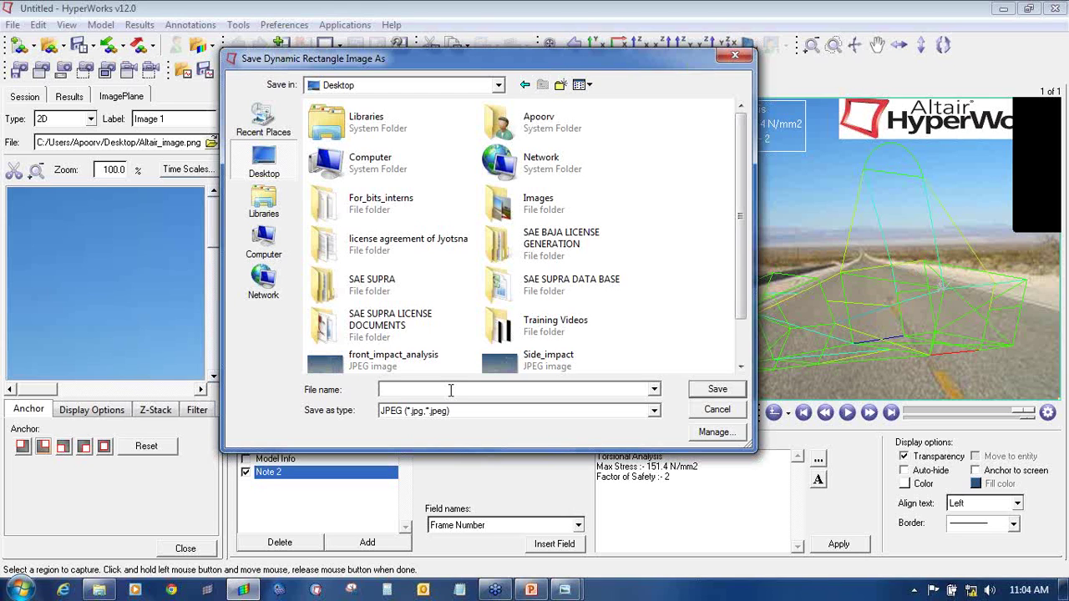
{"action": "type", "text": "torsional"}
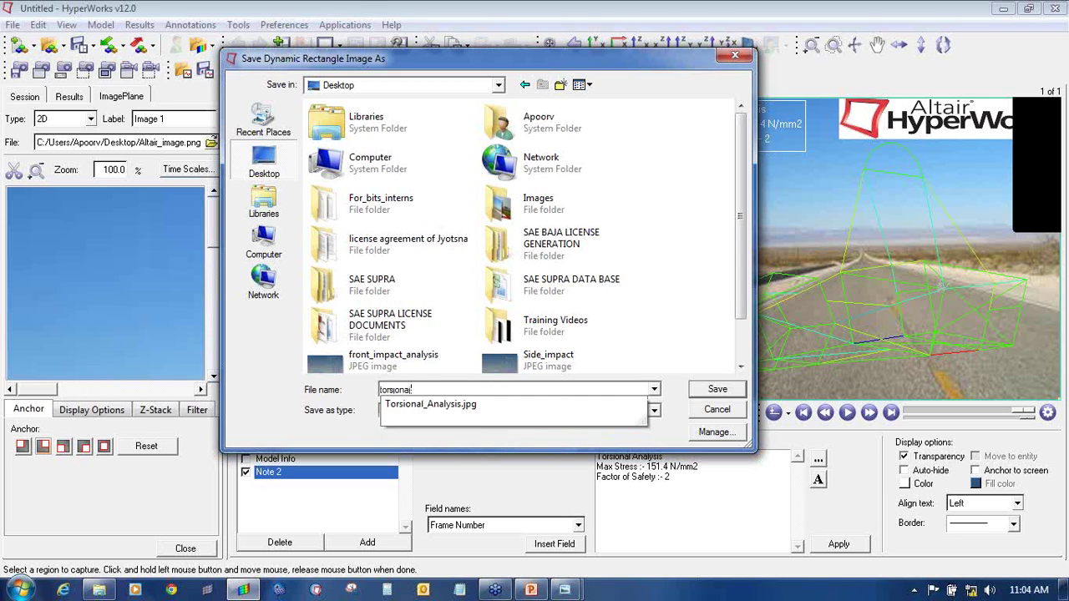
{"action": "key", "text": "Return"}
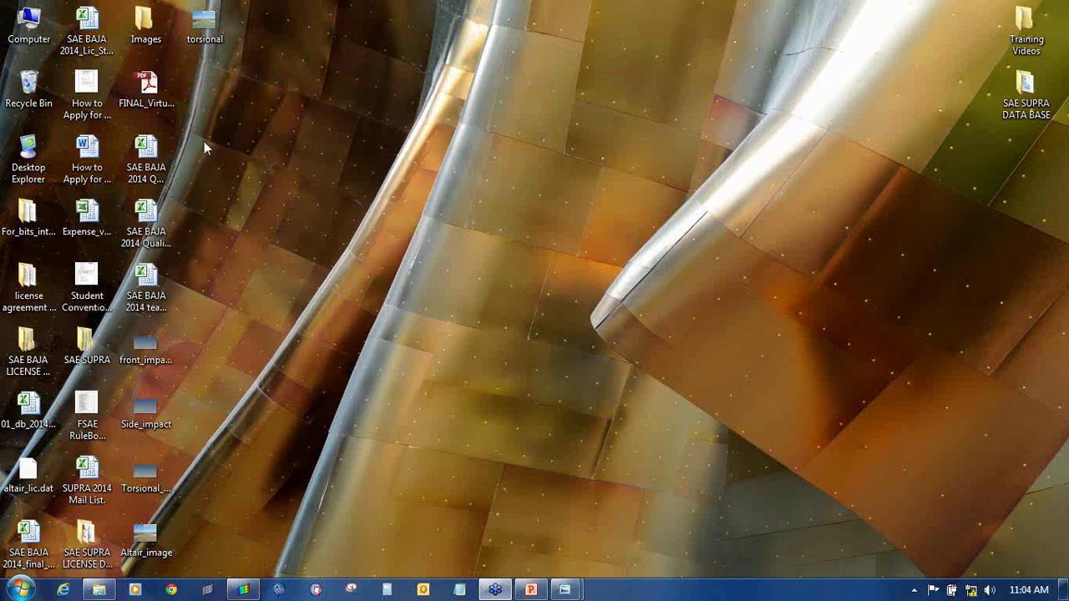
{"action": "double_click", "coordinate": [204, 25]}
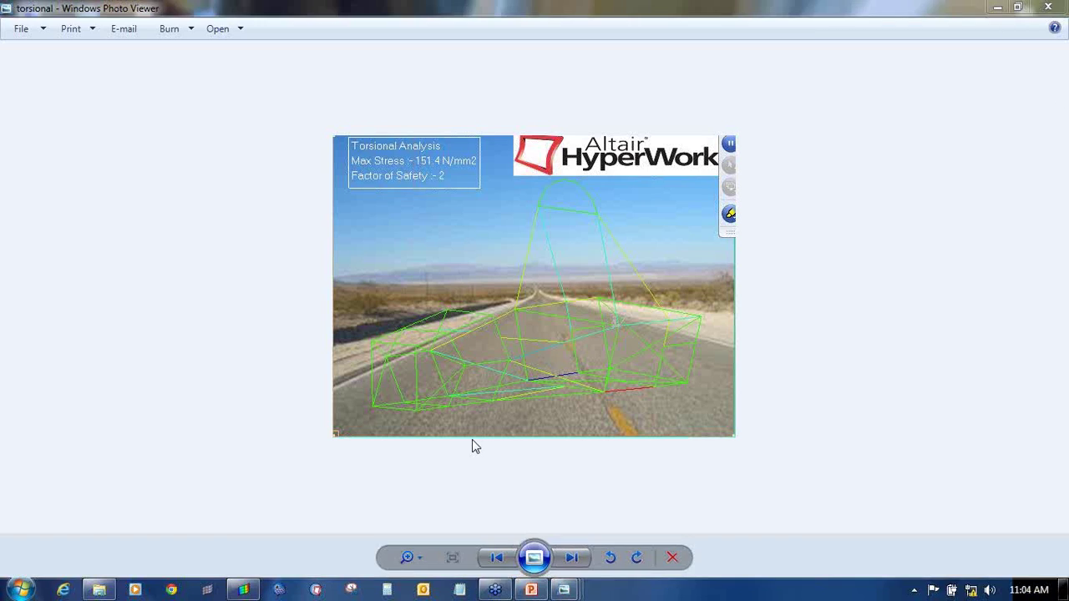
Step: Return to HyperWorks, recapture the full background image area with the roll cage, note and logo, and overwrite torsional.jpg on the desktop
{"action": "left_click", "coordinate": [243, 590]}
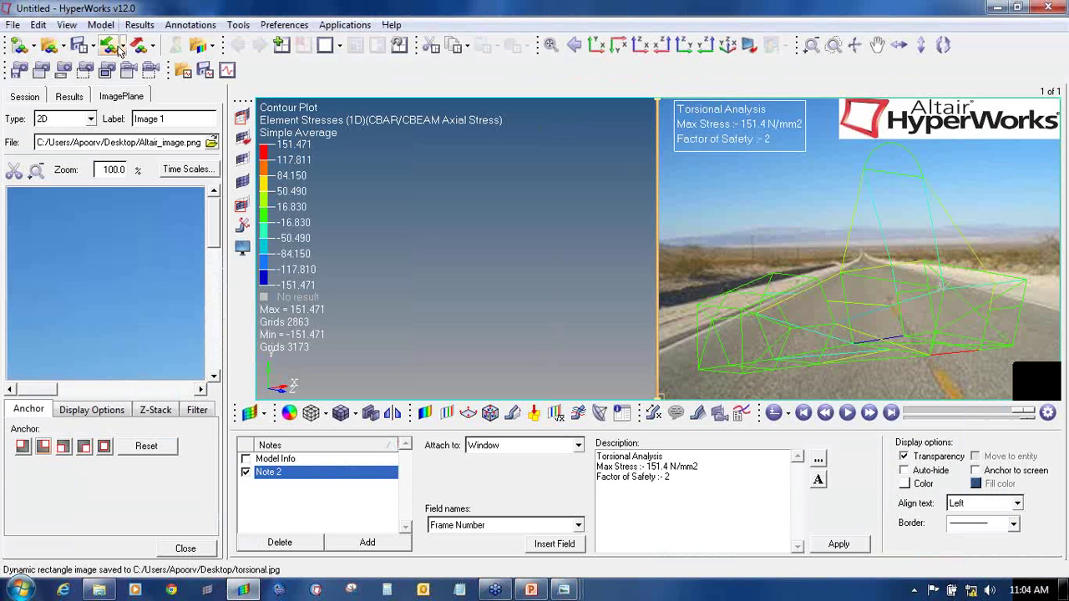
{"action": "left_click", "coordinate": [84, 70]}
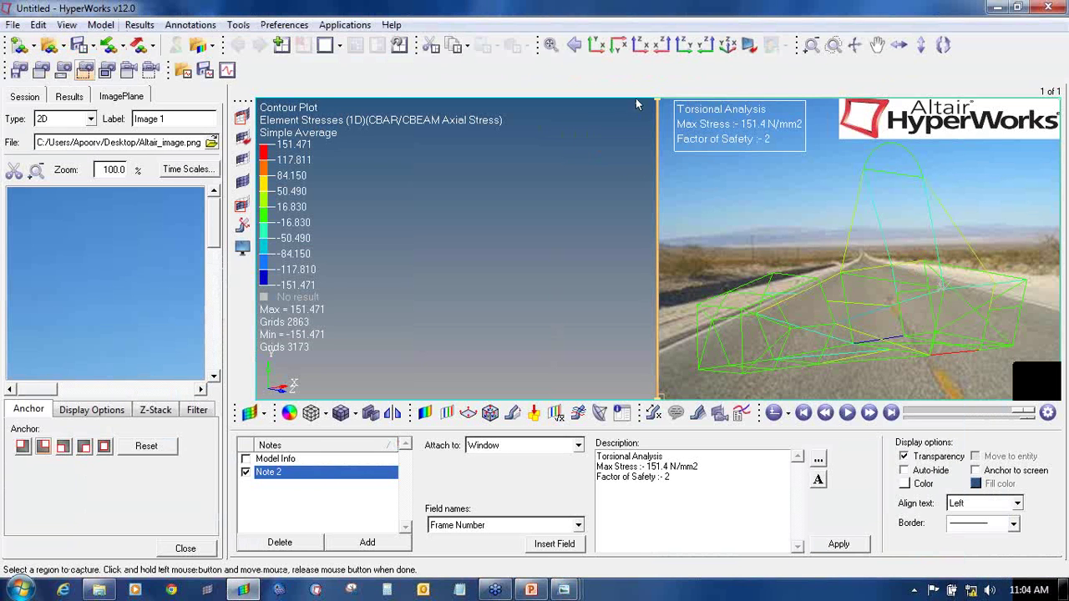
{"action": "left_click_drag", "start_coordinate": [656, 104], "coordinate": [1064, 406]}
{"action": "left_click", "coordinate": [263, 163]}
{"action": "left_click", "coordinate": [412, 392]}
{"action": "type", "text": "t"}
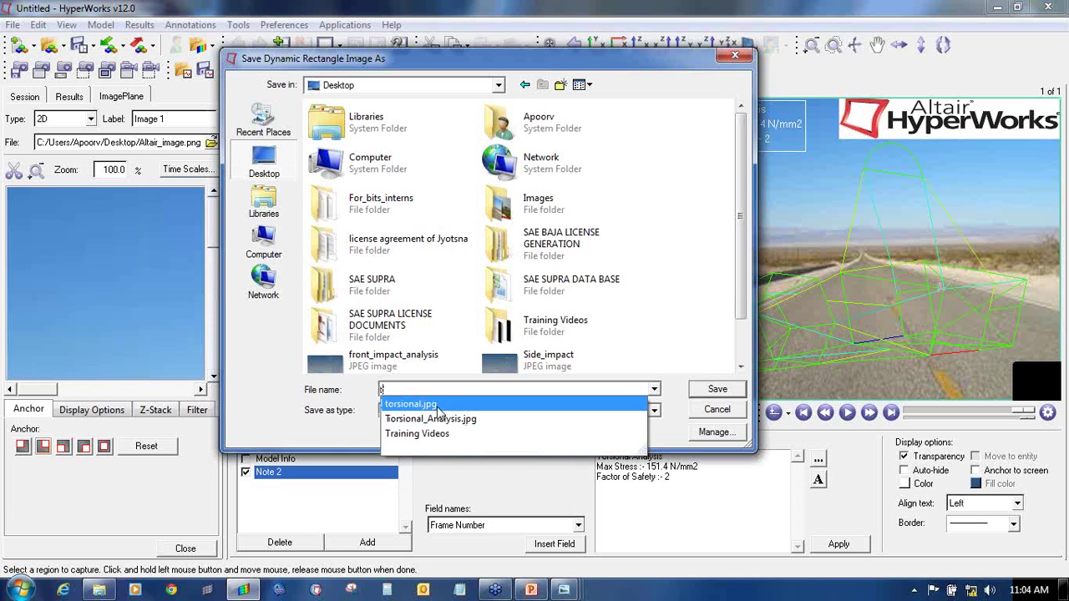
{"action": "left_click", "coordinate": [499, 407]}
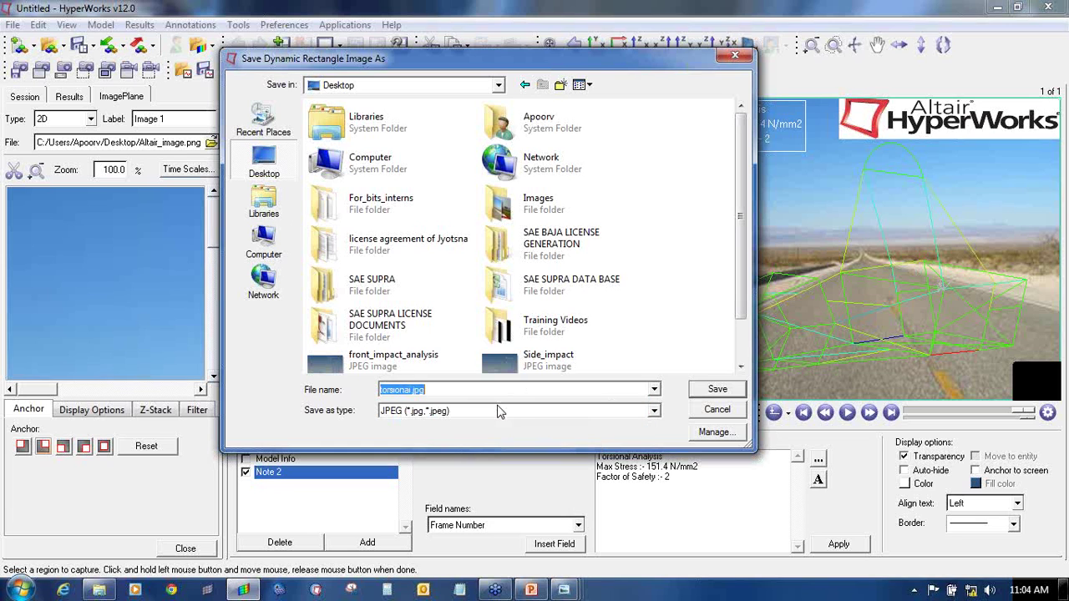
{"action": "left_click", "coordinate": [702, 396]}
{"action": "left_click", "coordinate": [576, 299]}
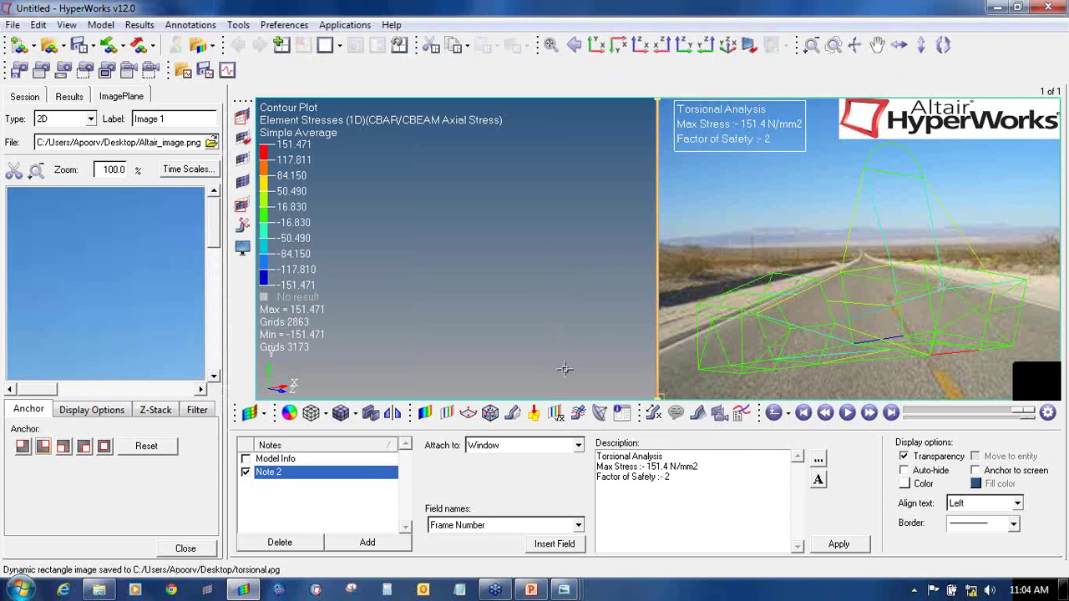
Step: Open the torsional image from the desktop in Windows Photo Viewer to check the new capture
{"action": "left_click", "coordinate": [998, 7]}
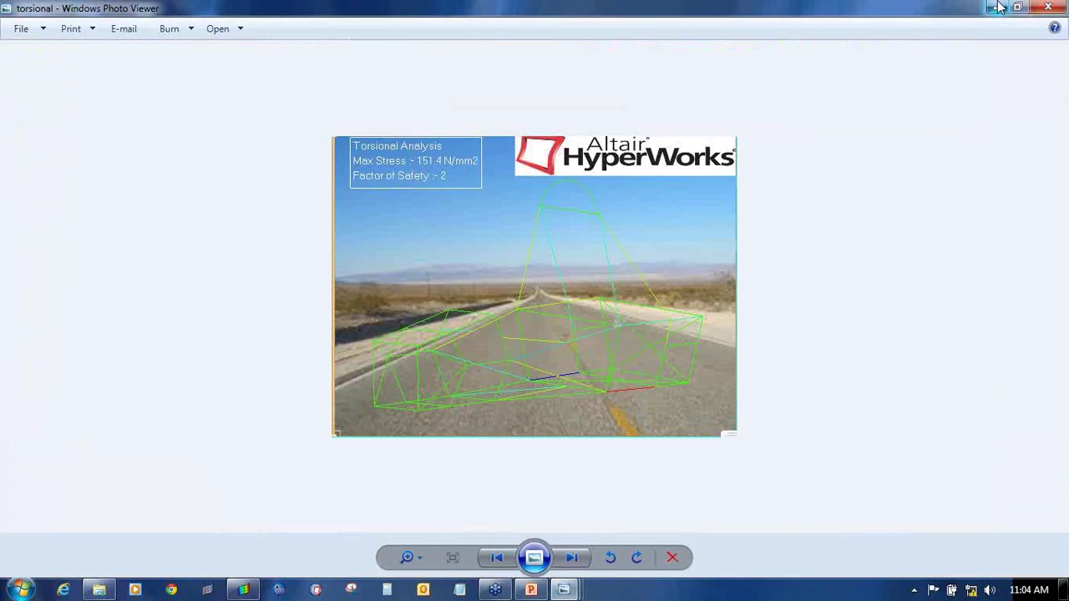
{"action": "left_click", "coordinate": [998, 7]}
{"action": "double_click", "coordinate": [204, 25]}
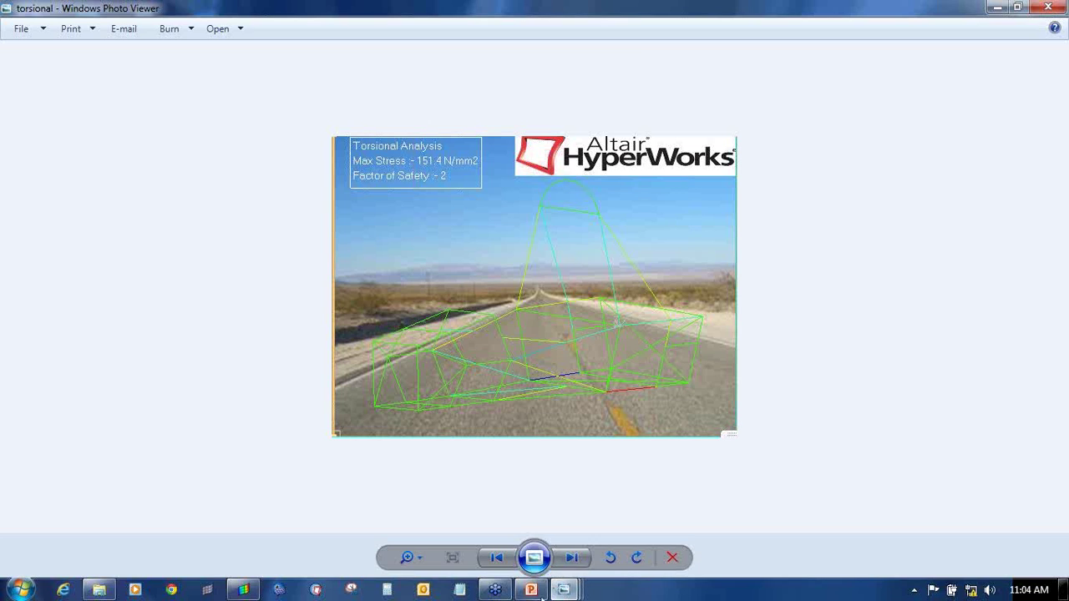
Step: Switch to PowerPoint and replace the plain road picture on slide 3 with the captured torsional image
{"action": "left_click", "coordinate": [531, 589]}
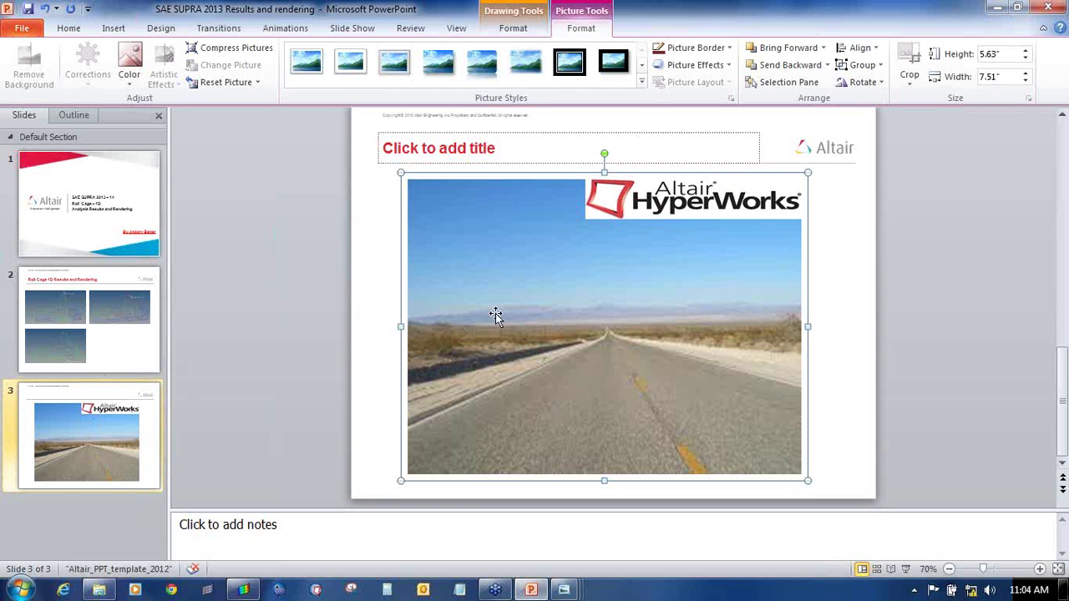
{"action": "key", "text": "Delete"}
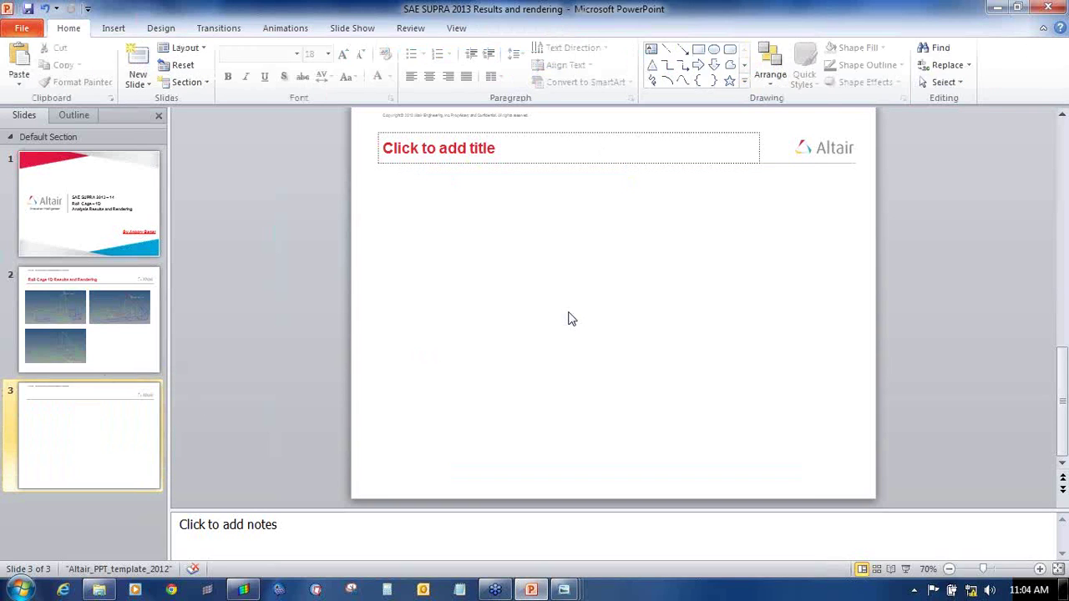
{"action": "key", "text": "ctrl+v"}
Step: Shrink the torsional picture to 3.72" wide, place it in the slide's upper left area below the title and adjust its height
{"action": "left_click_drag", "start_coordinate": [799, 439], "coordinate": [630, 329]}
{"action": "right_click_drag", "start_coordinate": [582, 256], "coordinate": [548, 282]}
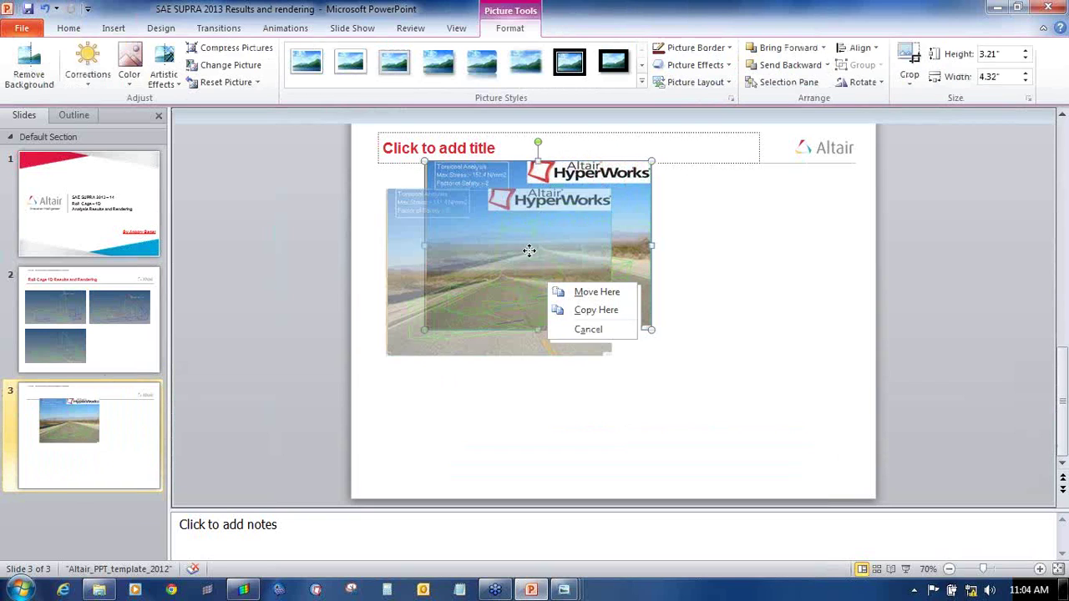
{"action": "left_click", "coordinate": [528, 252]}
{"action": "left_click_drag", "start_coordinate": [535, 247], "coordinate": [488, 259]}
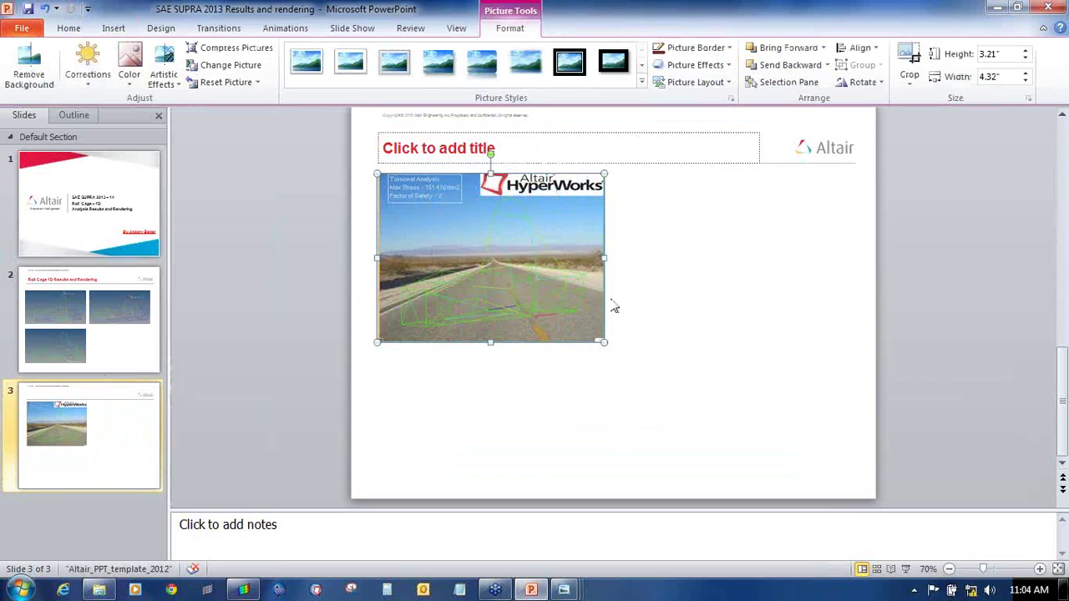
{"action": "left_click_drag", "start_coordinate": [603, 342], "coordinate": [570, 317]}
{"action": "left_click_drag", "start_coordinate": [475, 322], "coordinate": [475, 298]}
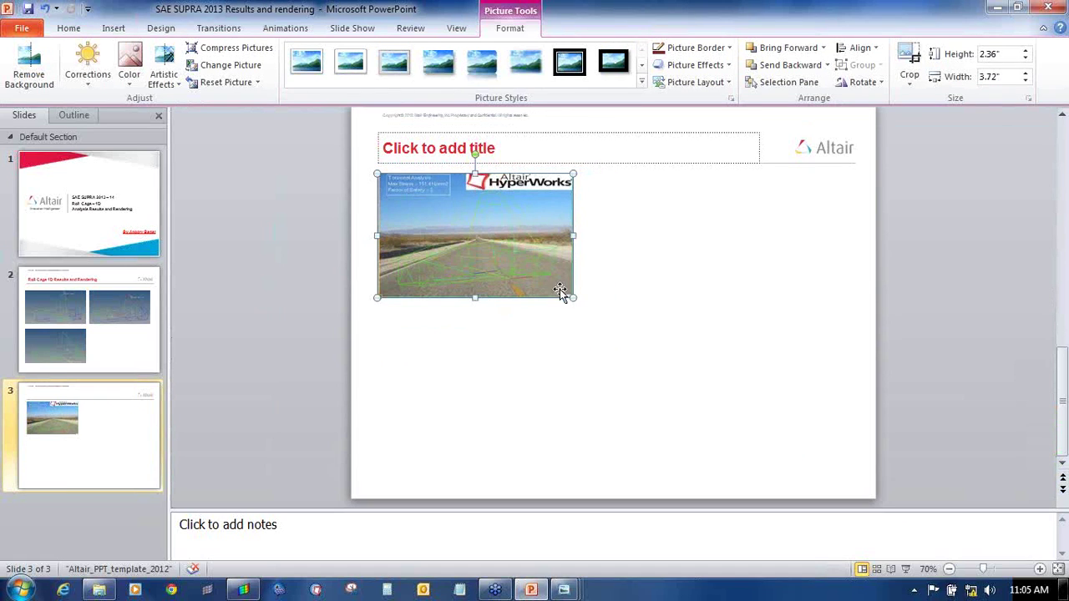
{"action": "left_click_drag", "start_coordinate": [474, 298], "coordinate": [476, 312]}
{"action": "left_click", "coordinate": [668, 327]}
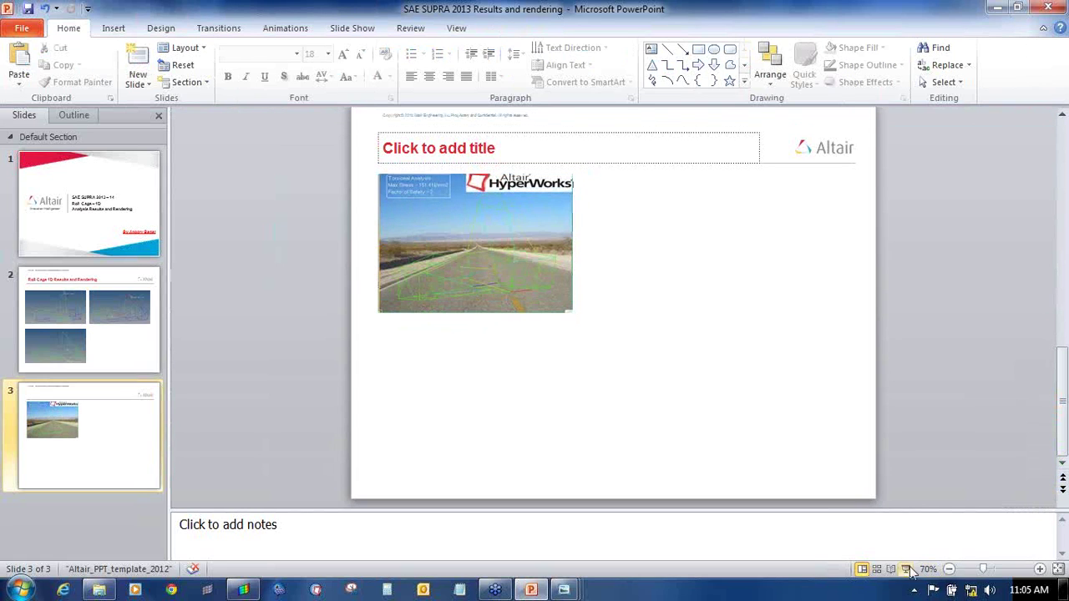
Step: Copy the third, lower contour picture from slide 2 and paste it onto slide 3
{"action": "left_click", "coordinate": [96, 284]}
{"action": "left_click", "coordinate": [480, 374]}
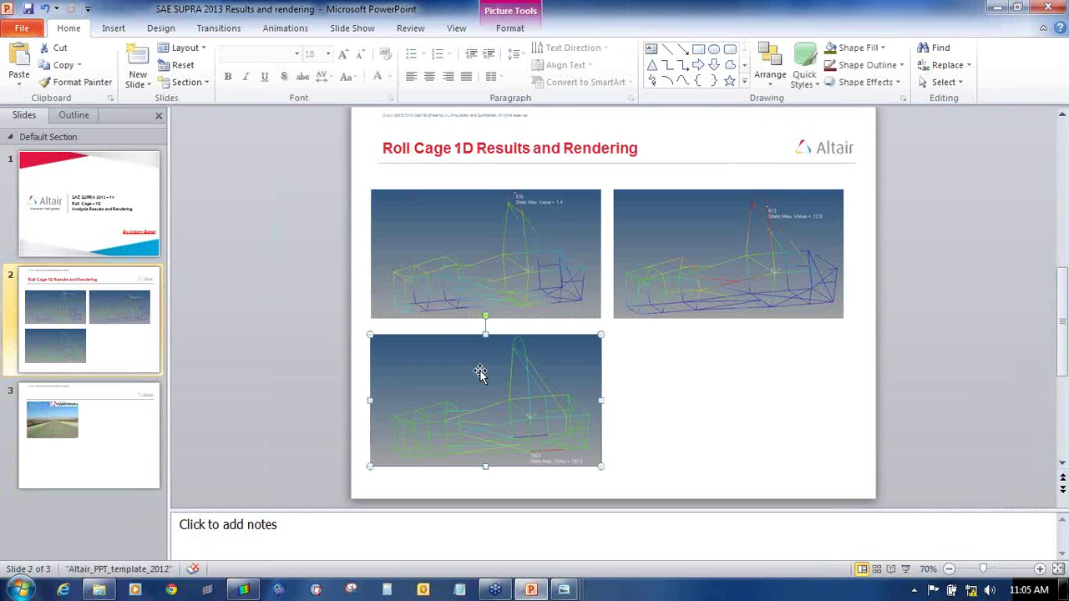
{"action": "key", "text": "ctrl+c"}
{"action": "left_click", "coordinate": [138, 426]}
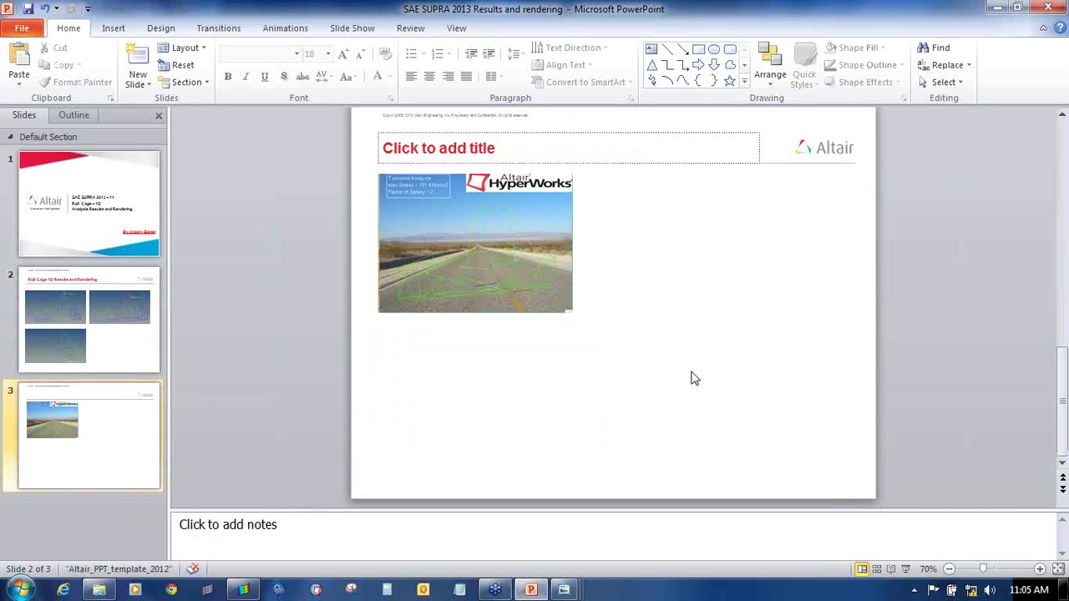
{"action": "key", "text": "ctrl+v"}
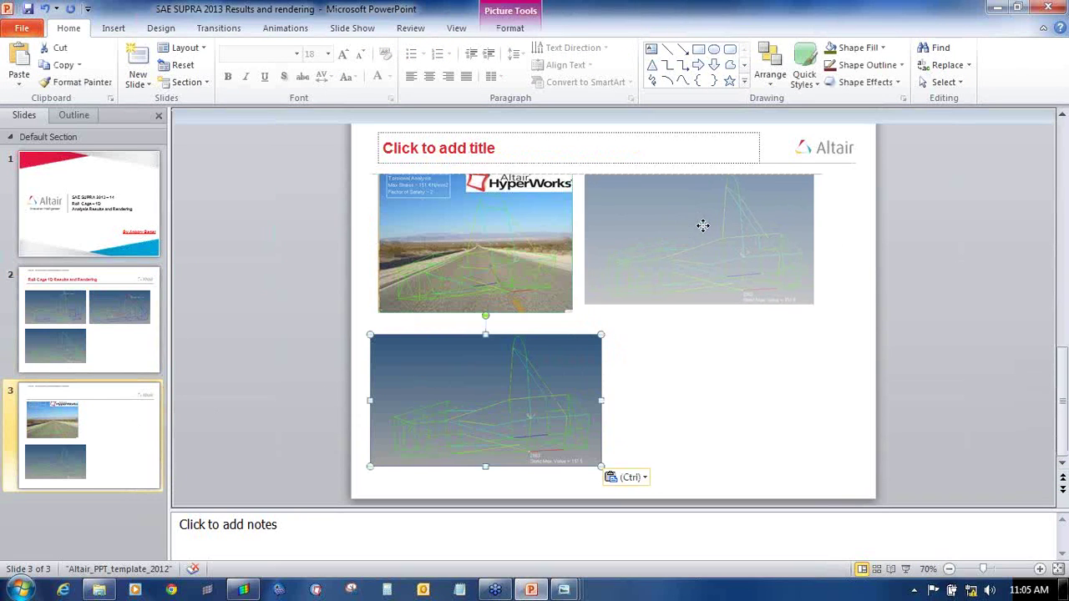